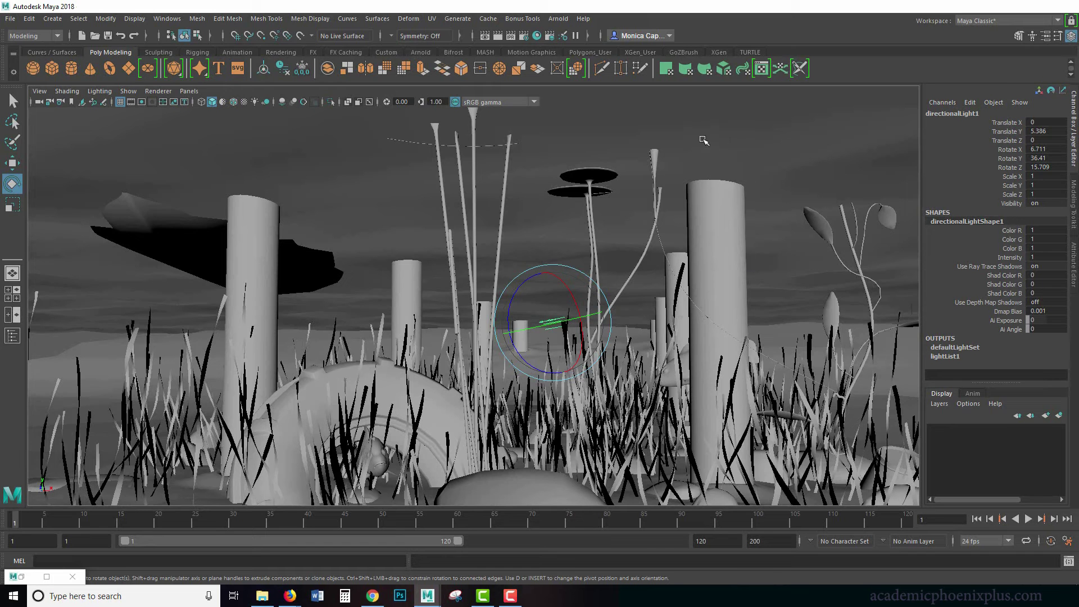
- Select the water surface and orbit up over the boardwalk, undoing an accidental rotation
click(721, 145)
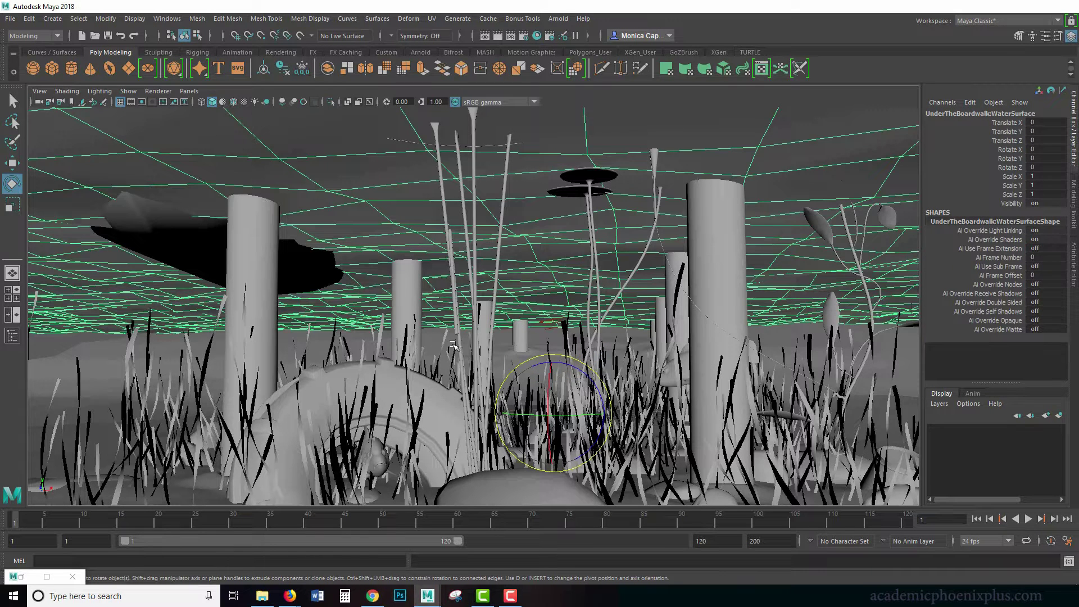
alt+drag(627, 391, 779, 346)
scroll(613, 311, up, 5)
middle_drag(779, 346, 771, 350)
key(ctrl+z)
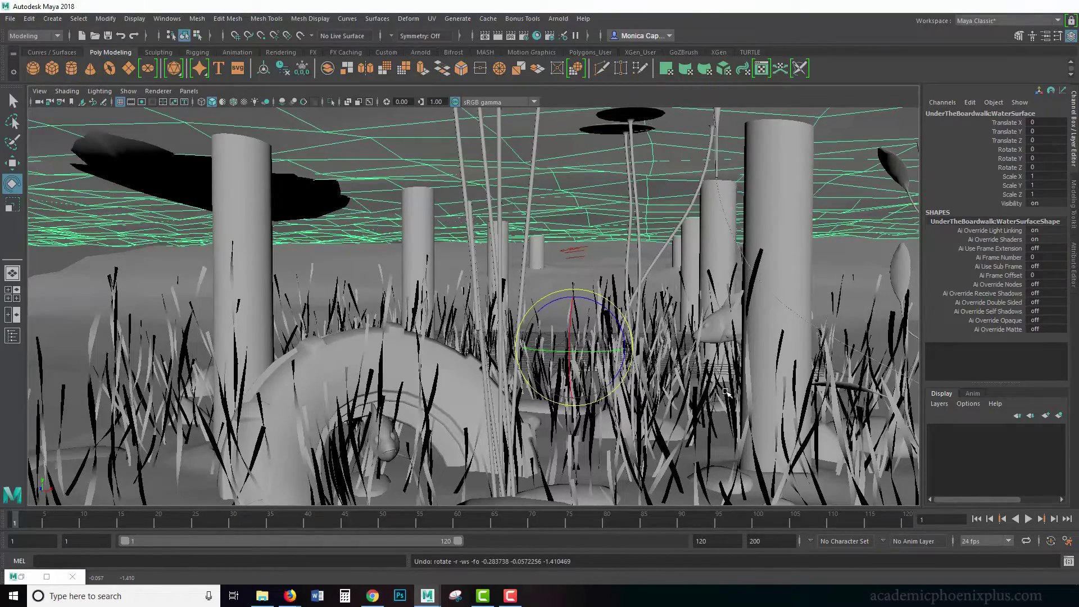
key(q)
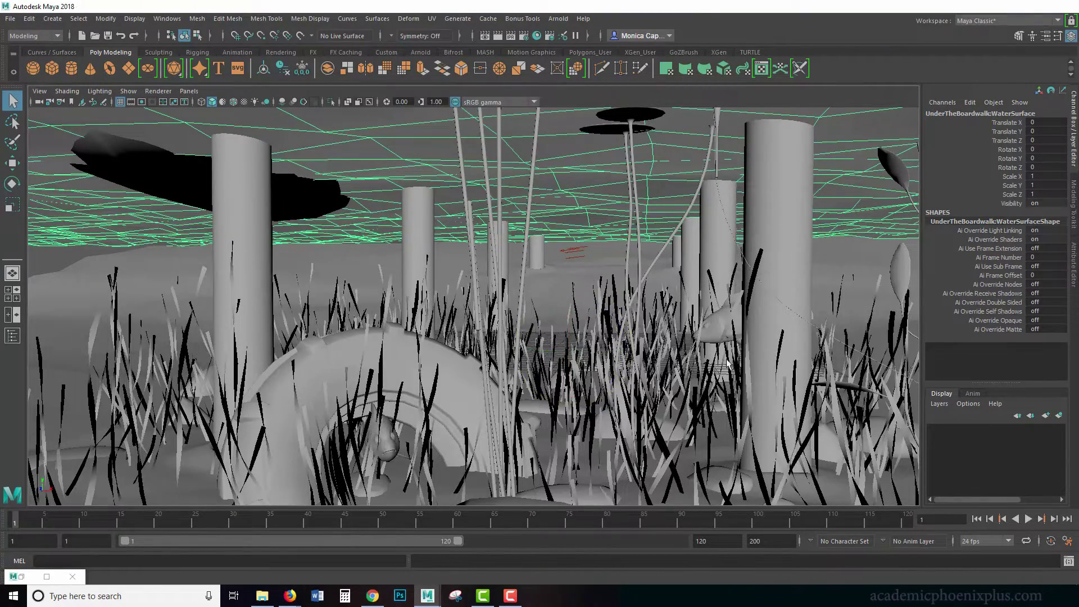
- Move the view in among the reeds and pillars and select the floor
mouse_move(737, 362)
alt+mouse_down()
mouse_move(748, 354)
mouse_move(721, 356)
alt+mouse_up()
alt+drag(642, 366, 621, 362)
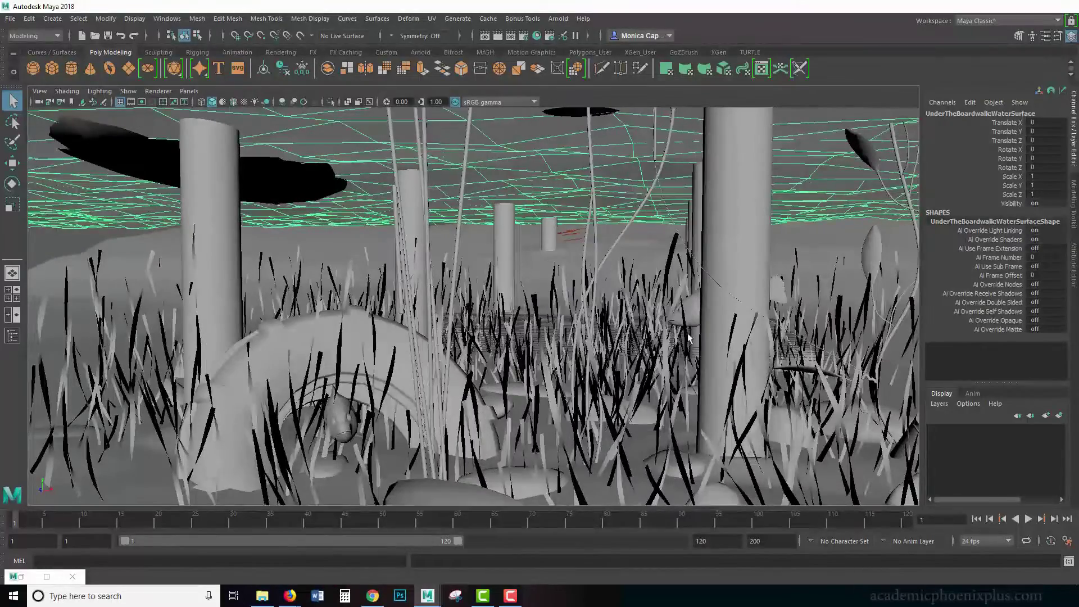
alt+drag(696, 330, 664, 366)
click(639, 351)
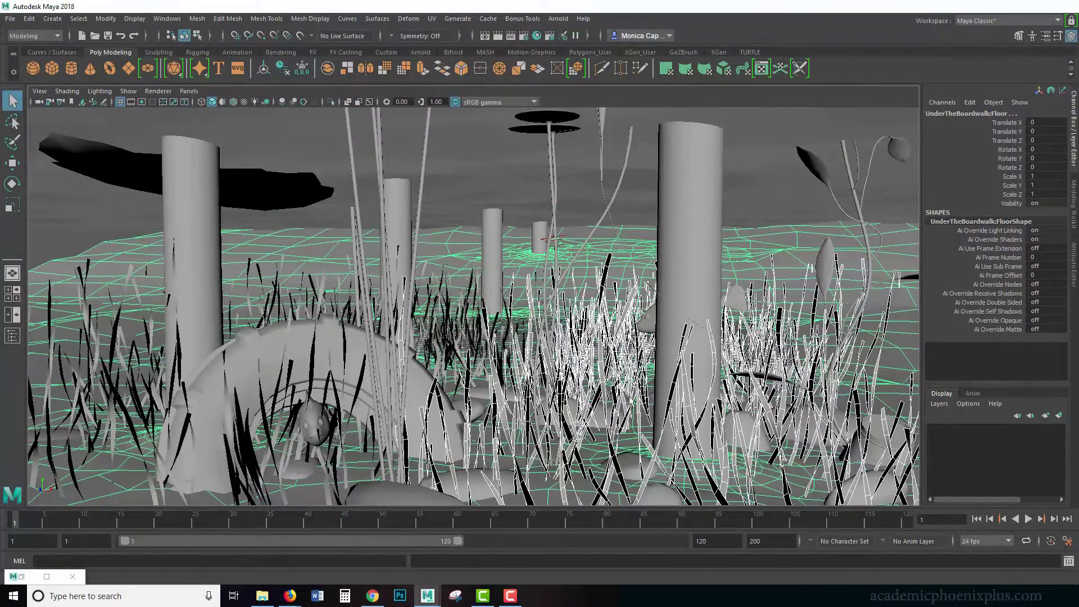
click(635, 402)
click(825, 306)
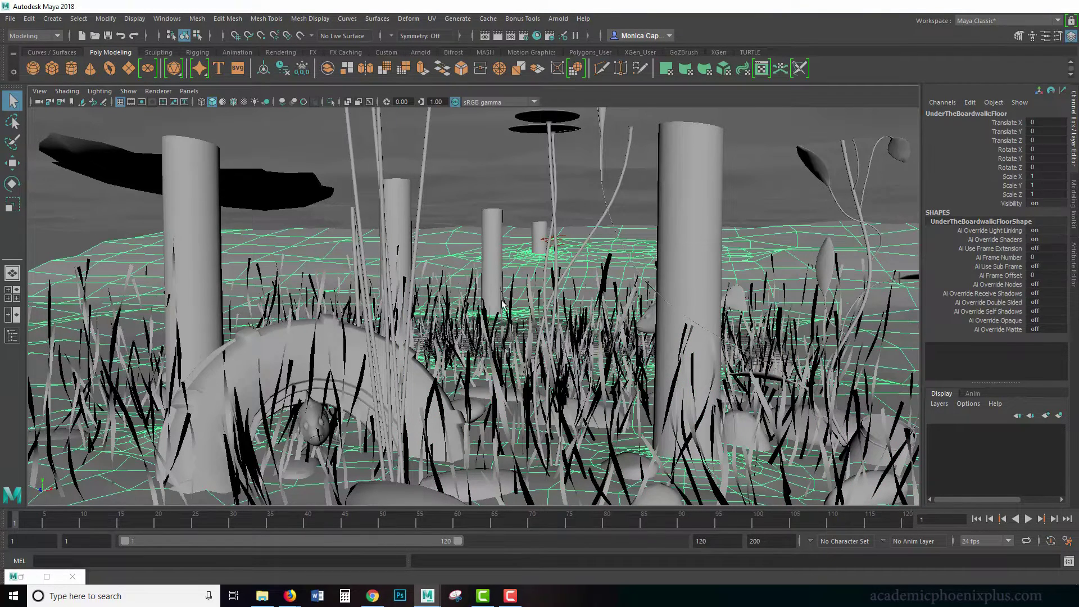
- Reselect the floor briefly, then clear the selection
click(72, 238)
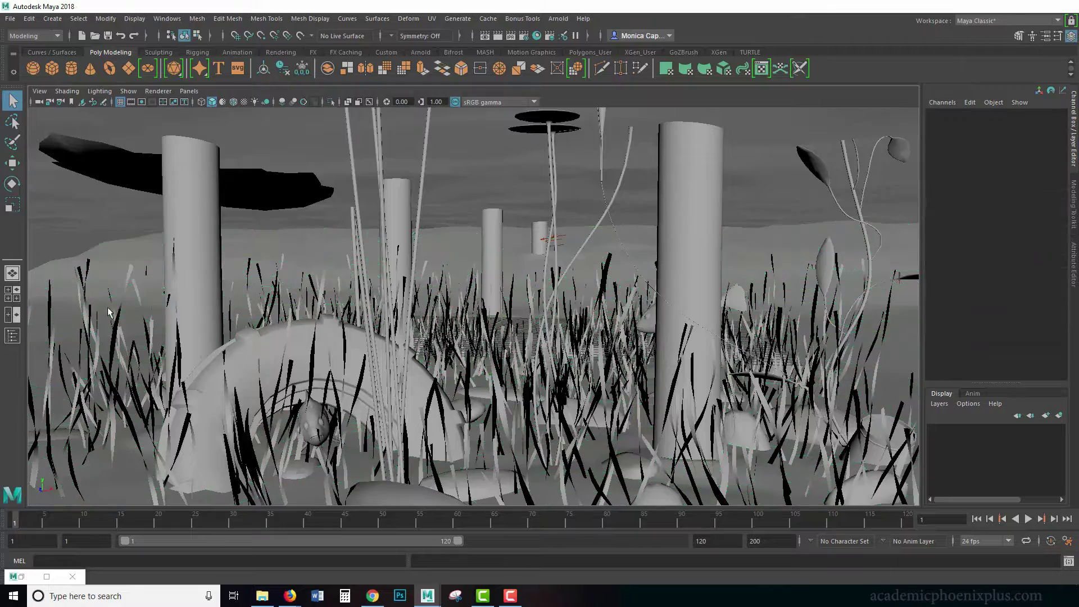
click(582, 356)
scroll(602, 361, up, 5)
scroll(602, 361, down, 3)
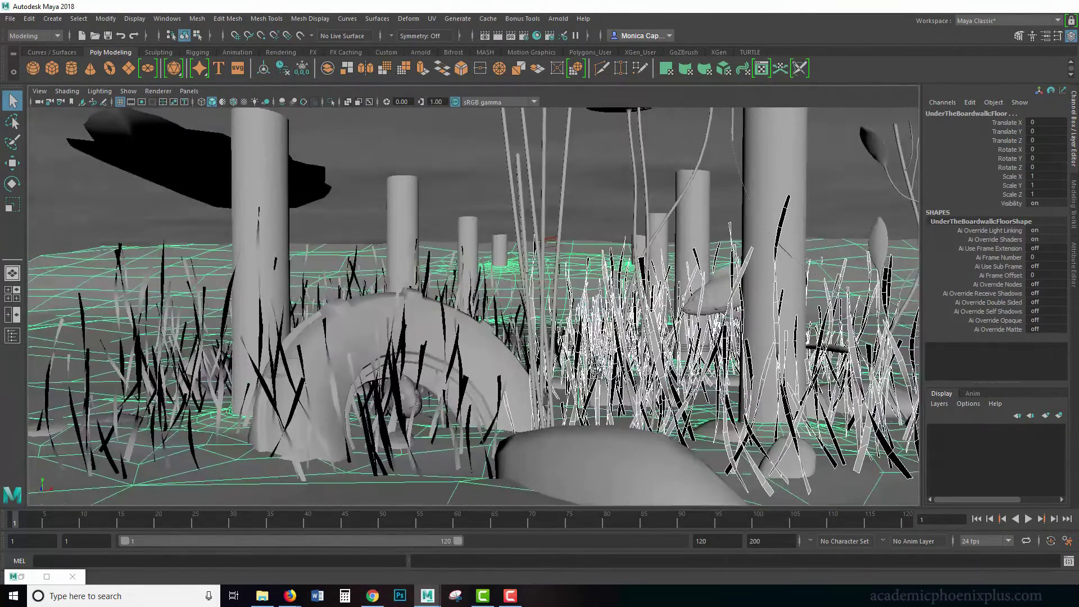
click(38, 247)
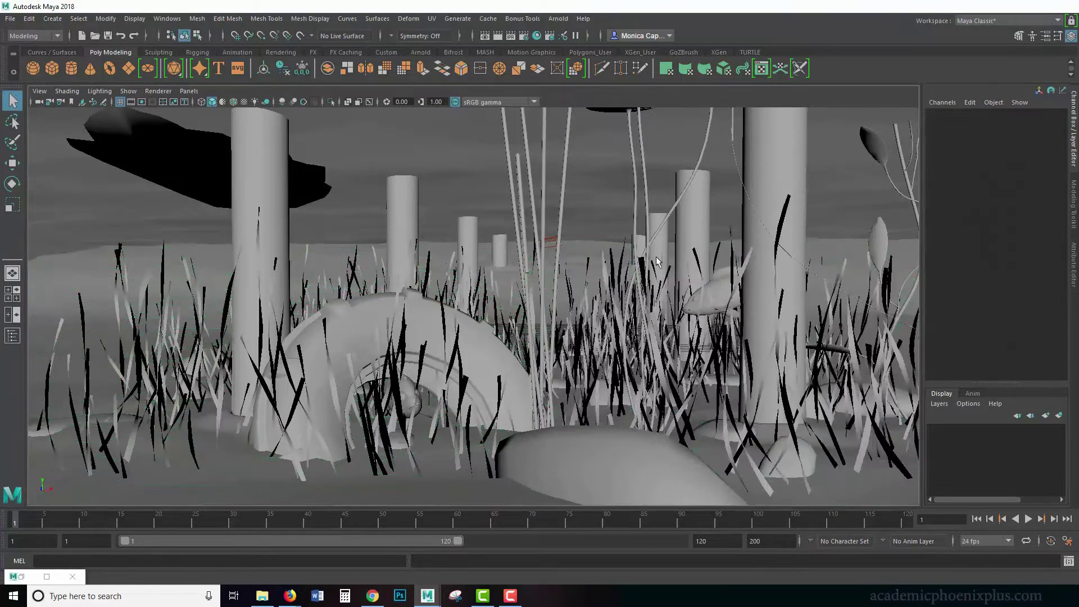
scroll(654, 262, down, 3)
- Check the render preview, hide it again, and select the directional light
click(21, 576)
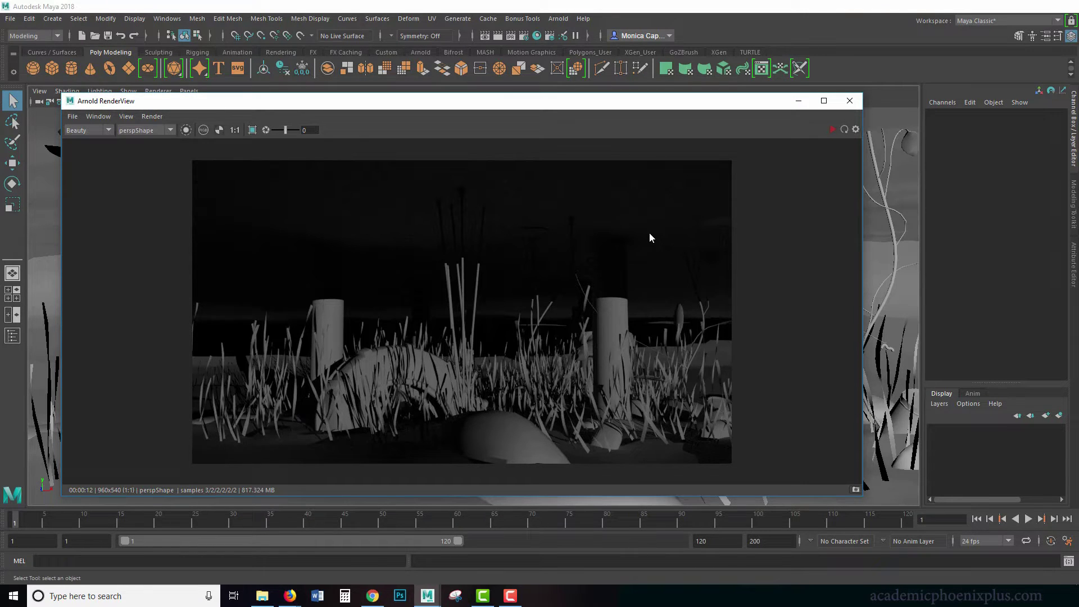
key(super+Down)
click(542, 248)
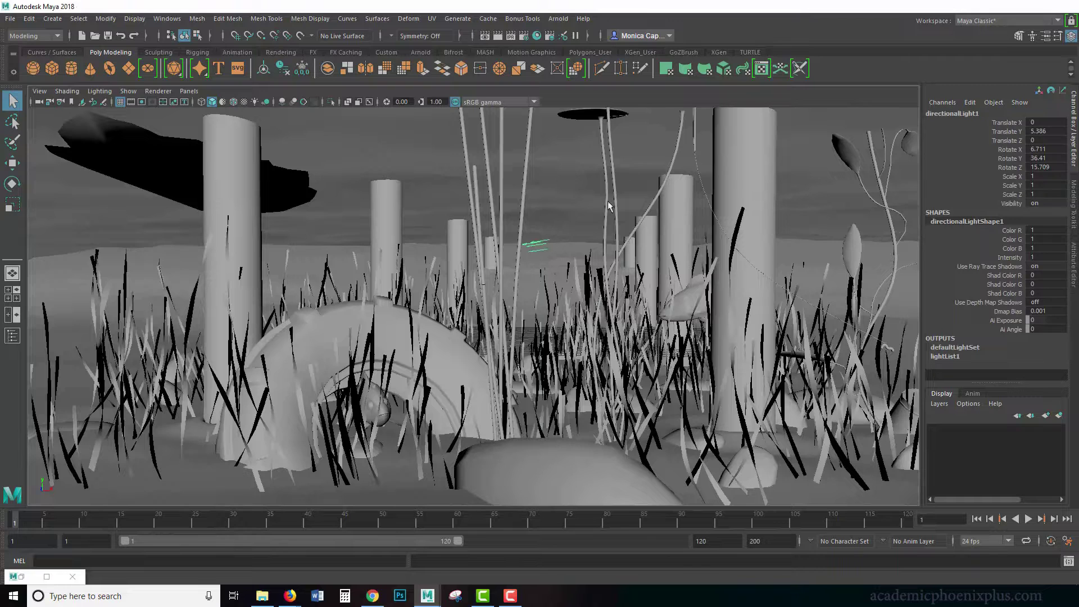
- In Render Settings' Arnold Renderer tab, expand Environment and list the Atmosphere options
click(559, 18)
click(559, 19)
click(523, 36)
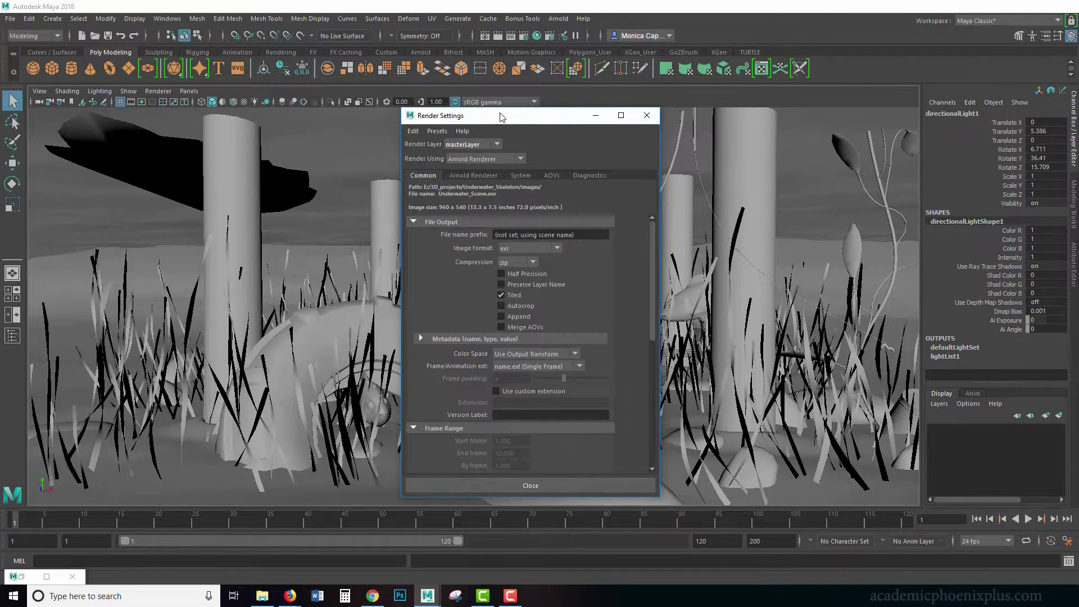
drag(502, 113, 509, 107)
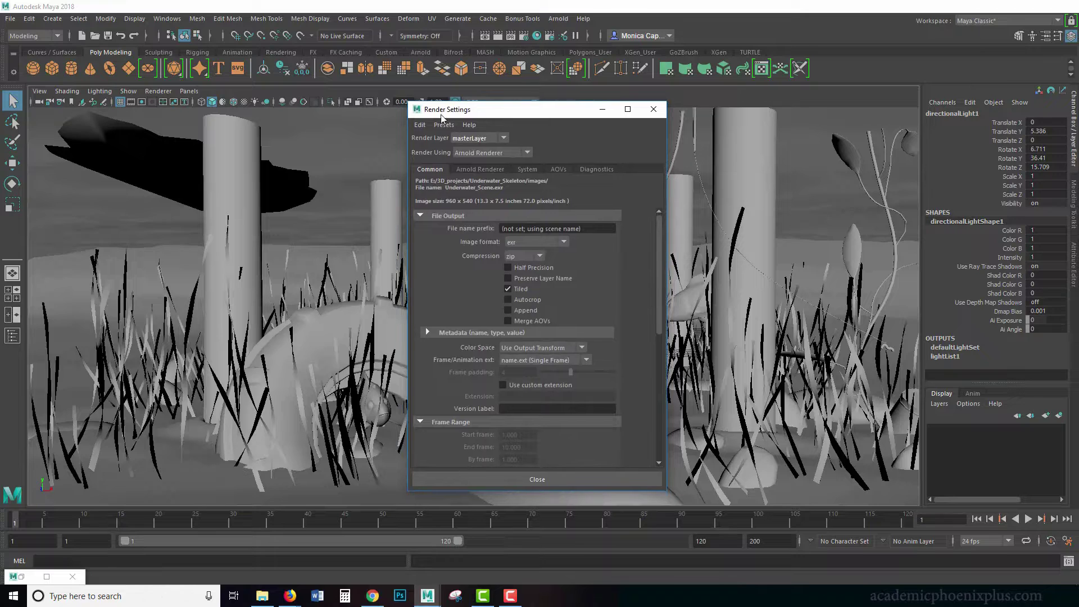
click(469, 169)
click(453, 378)
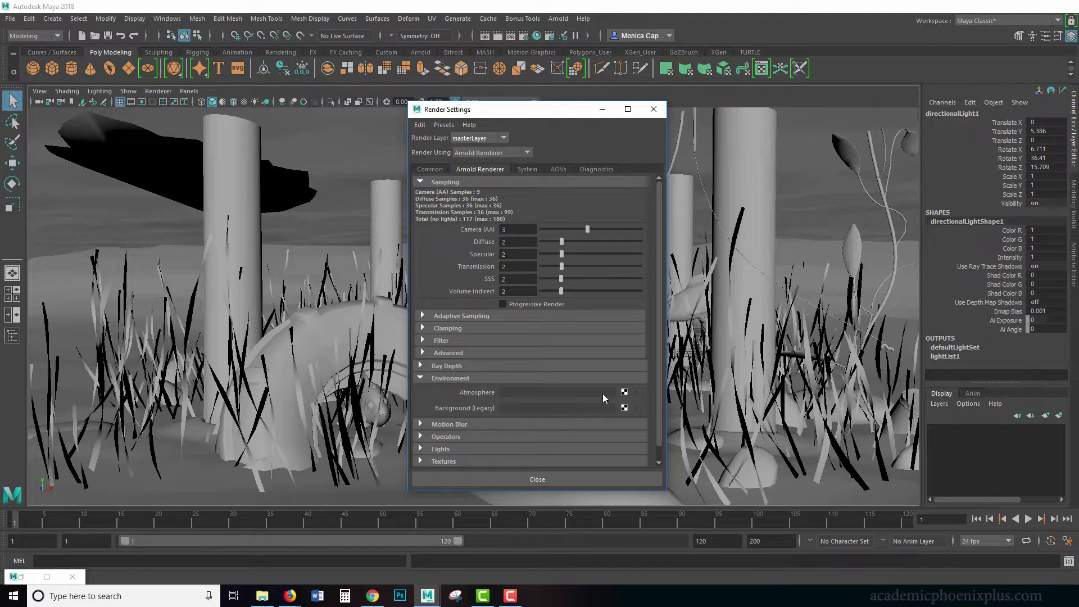
click(624, 392)
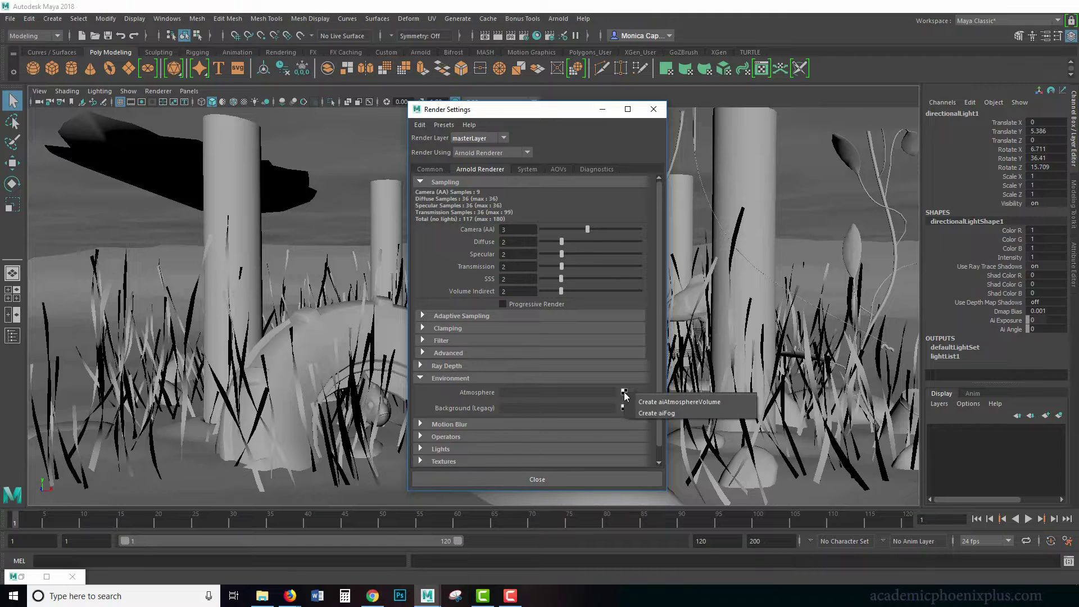
- Create aiFog as the atmosphere, show its attributes with Ctrl+A, and minimize Render Settings
click(653, 412)
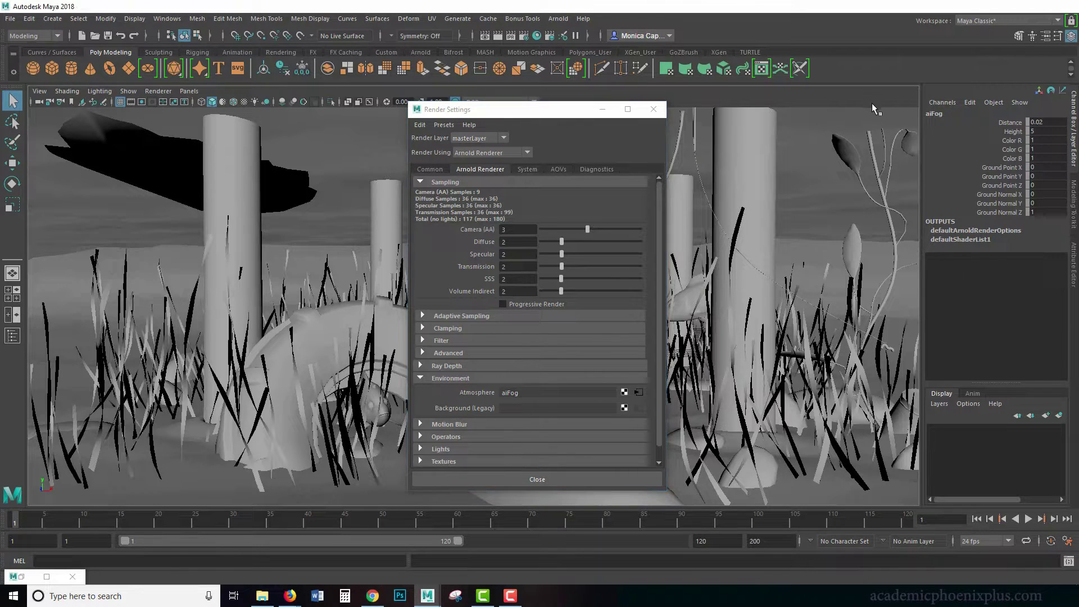
key(ctrl+a)
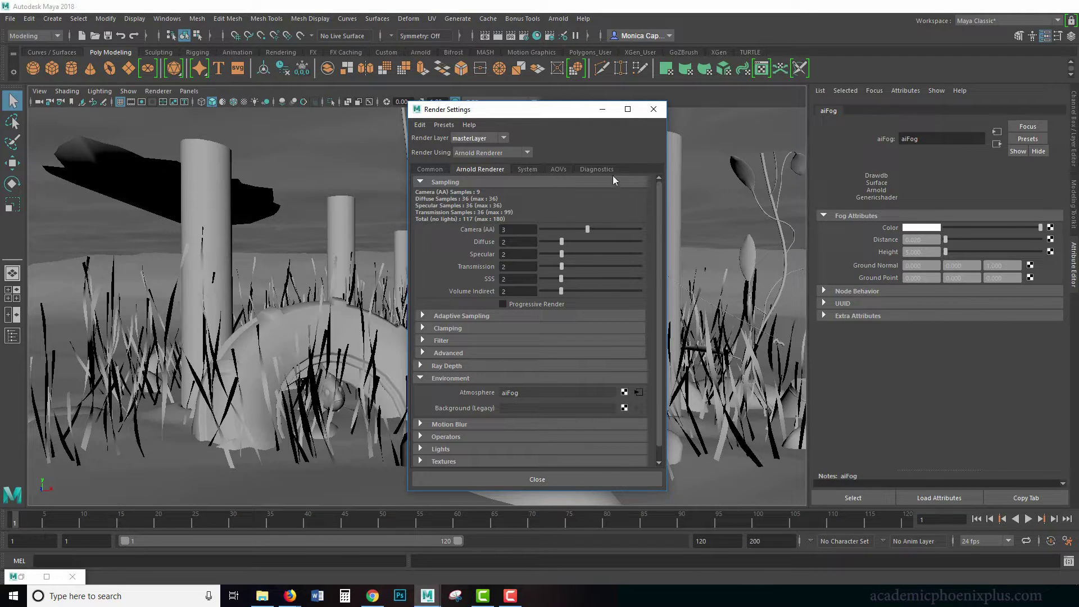
click(602, 109)
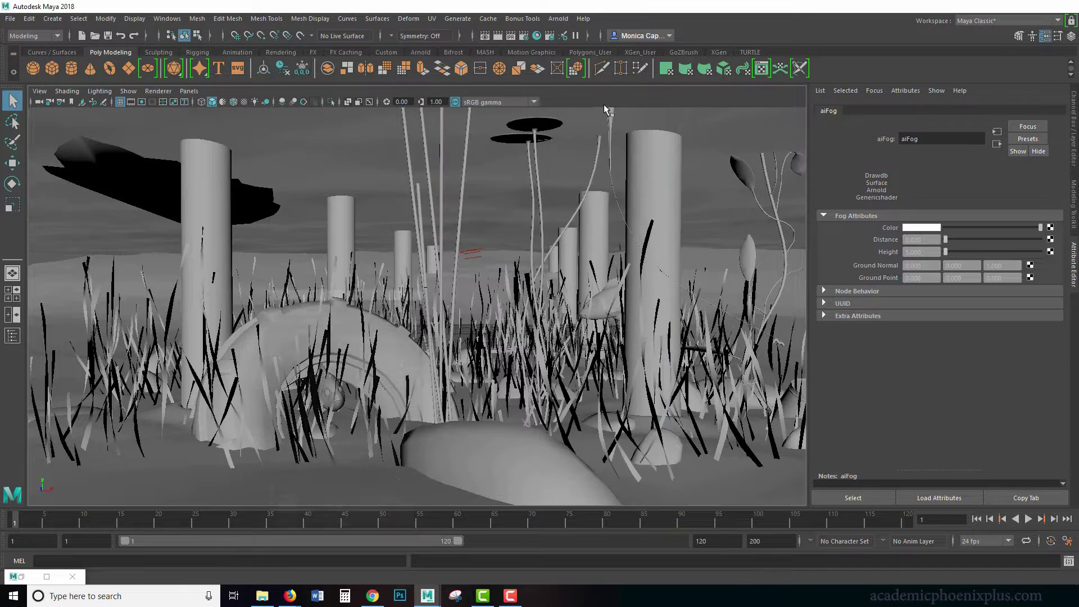
- Restore the Arnold RenderView to re-render and narrow it to reveal the aiFog attributes
click(23, 574)
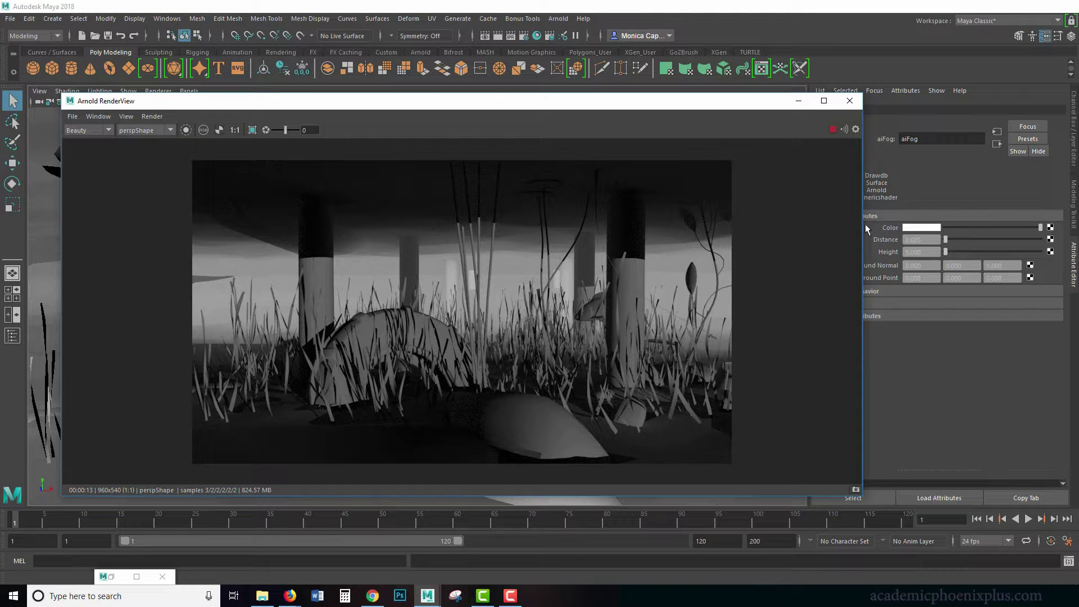
drag(861, 266, 739, 275)
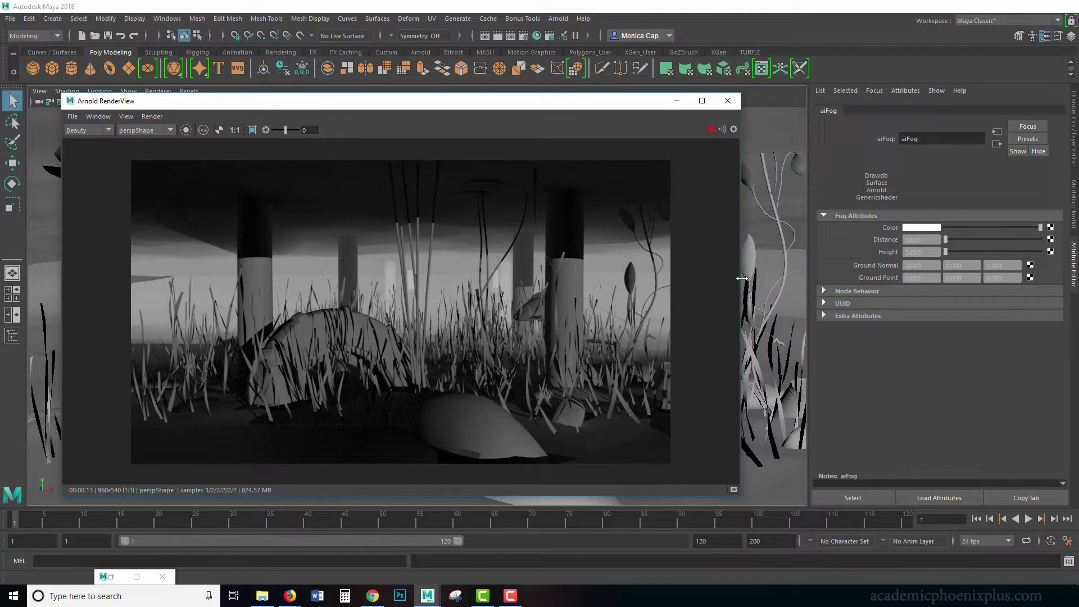
- Try cyan, dark green and red fog colours in the aiFog Color picker
click(925, 227)
click(922, 198)
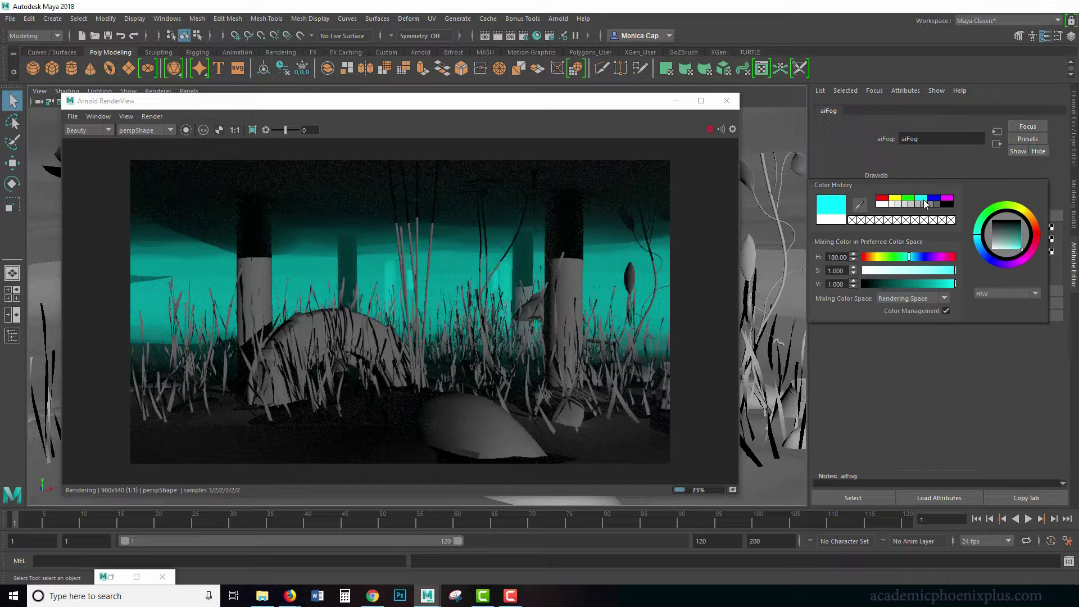
click(892, 257)
click(910, 284)
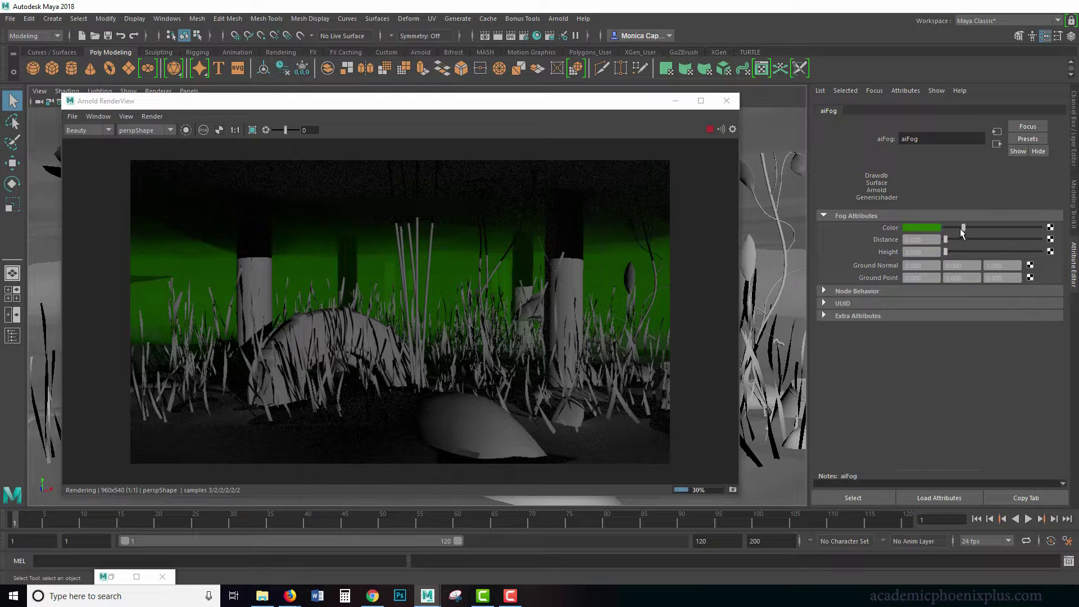
click(937, 227)
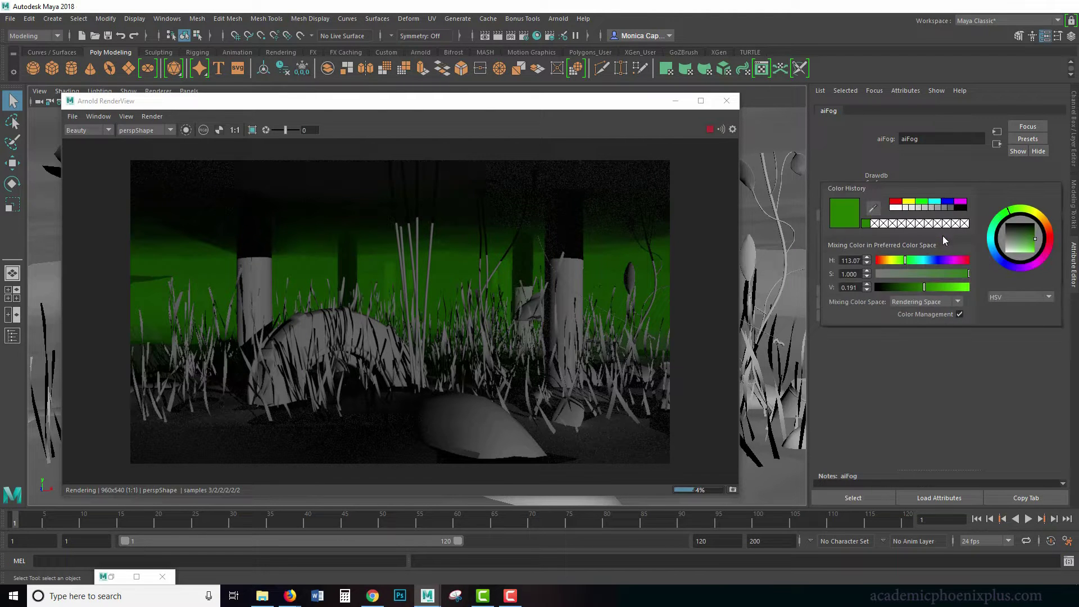
drag(951, 260, 972, 258)
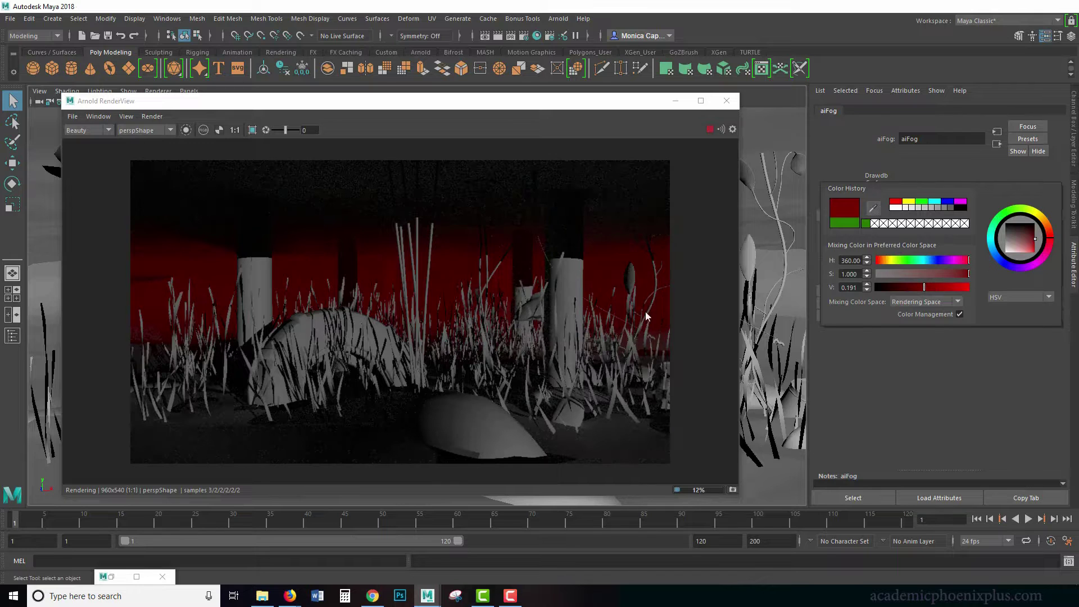
click(937, 227)
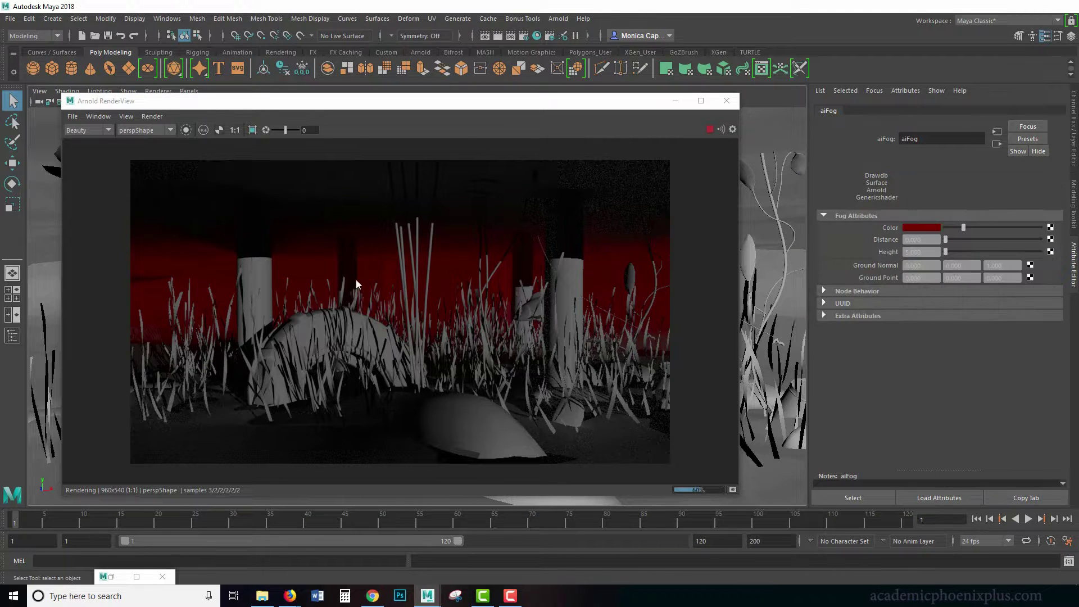
- Test a rich dark blue fog colour, then settle on white
click(924, 230)
click(886, 209)
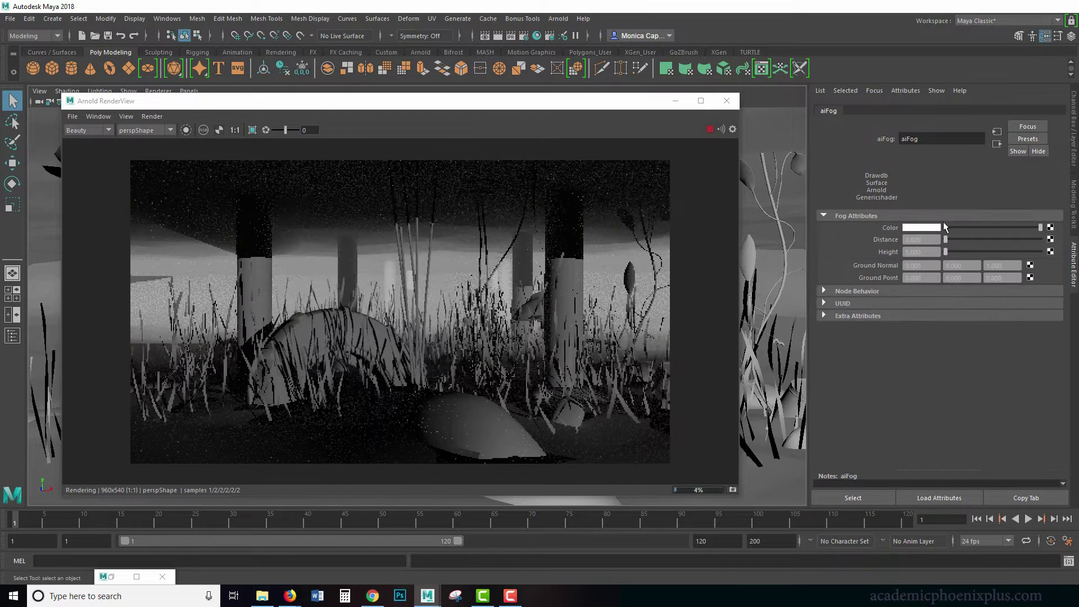
click(929, 227)
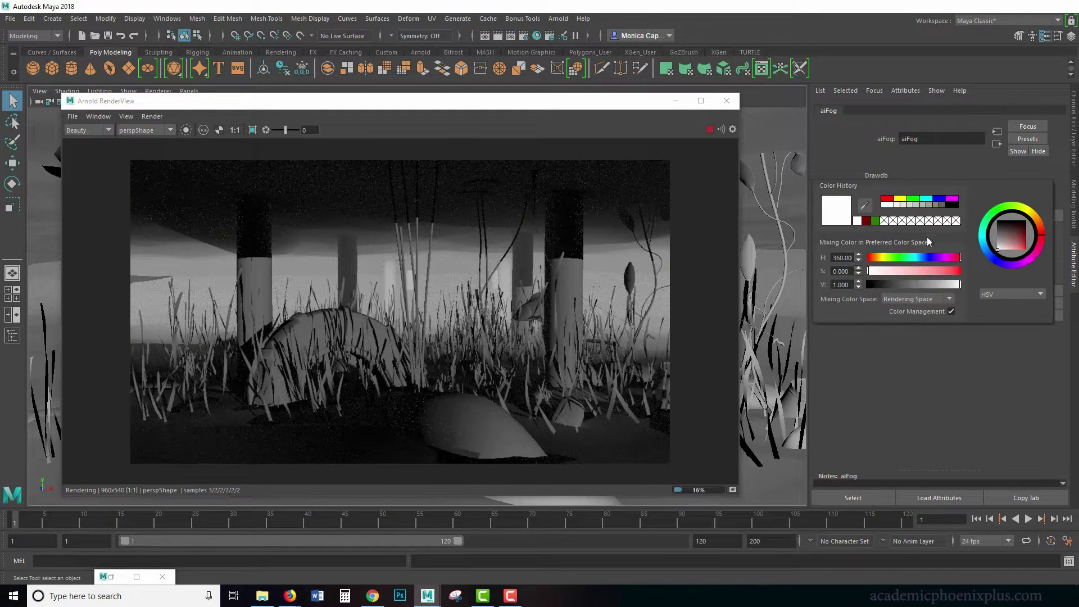
click(925, 256)
drag(930, 270, 897, 275)
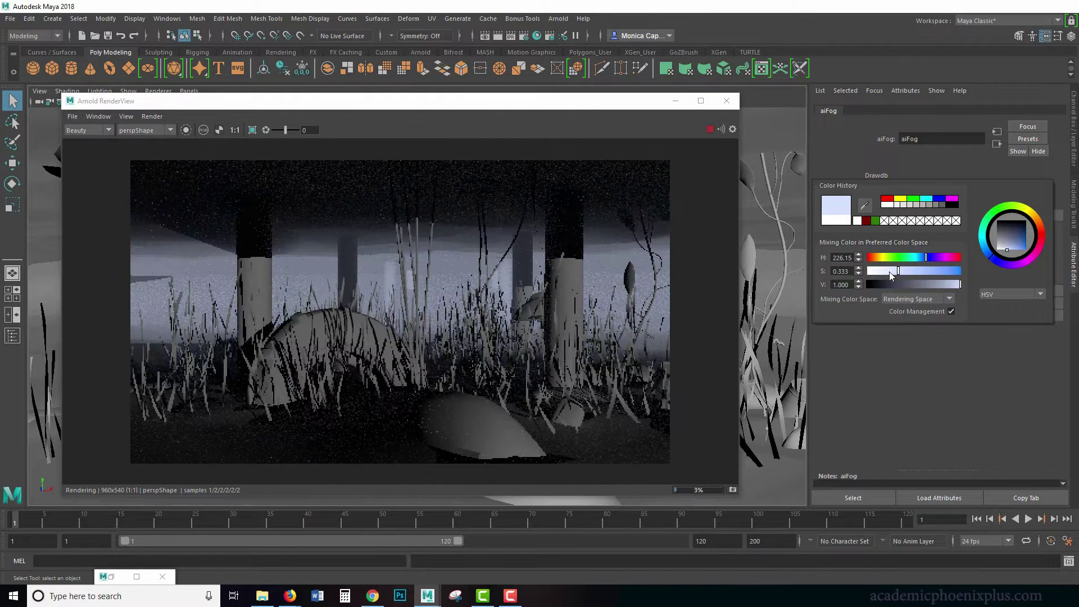
drag(1012, 248, 1025, 240)
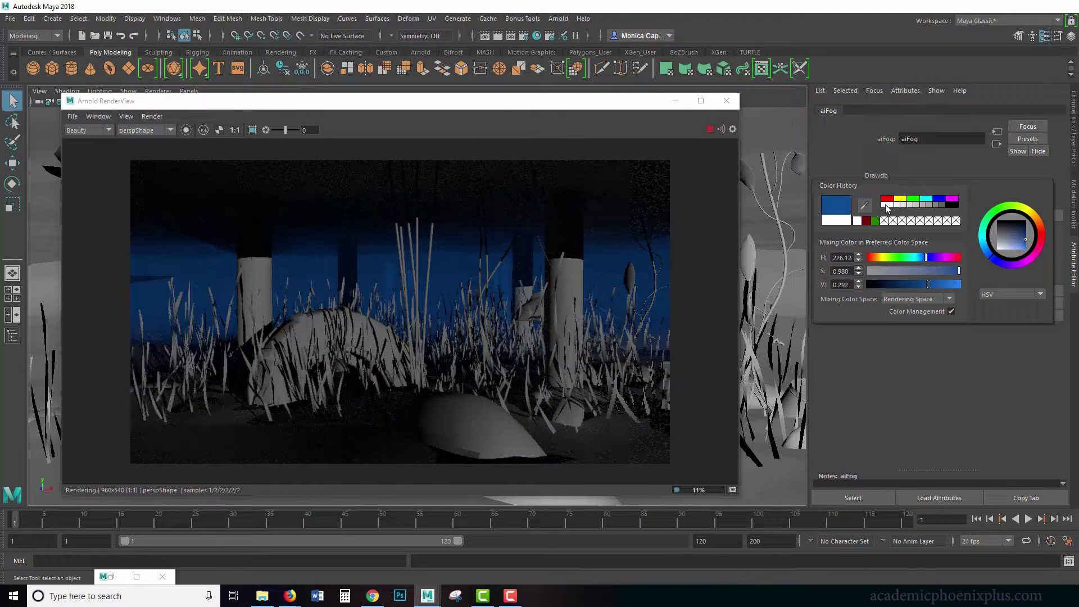
click(857, 220)
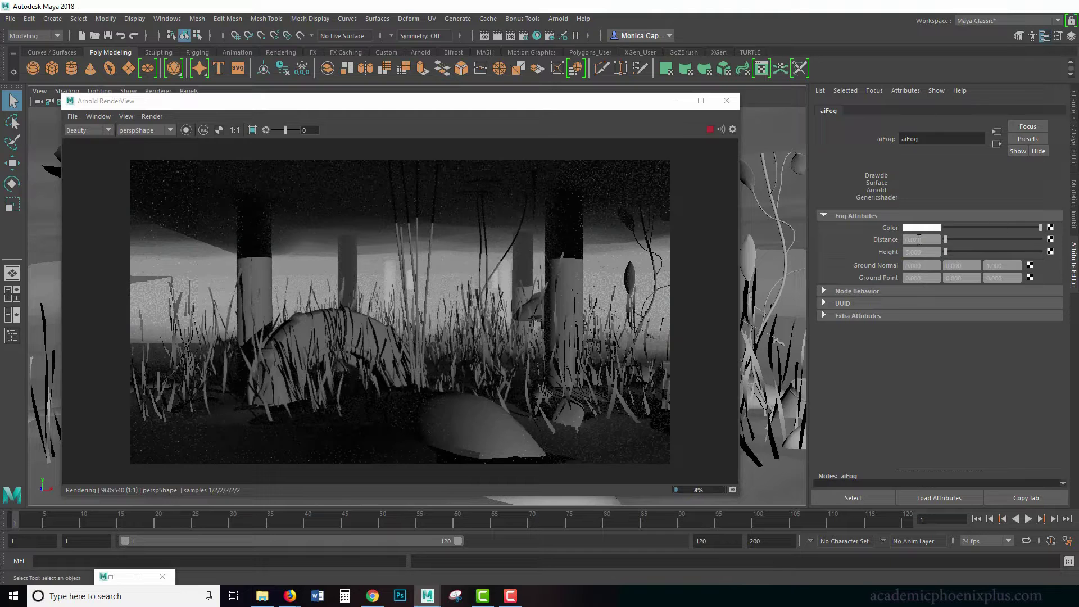
- Try fog Distance values 0.2, 1, 10 and 50 in the live render
click(922, 240)
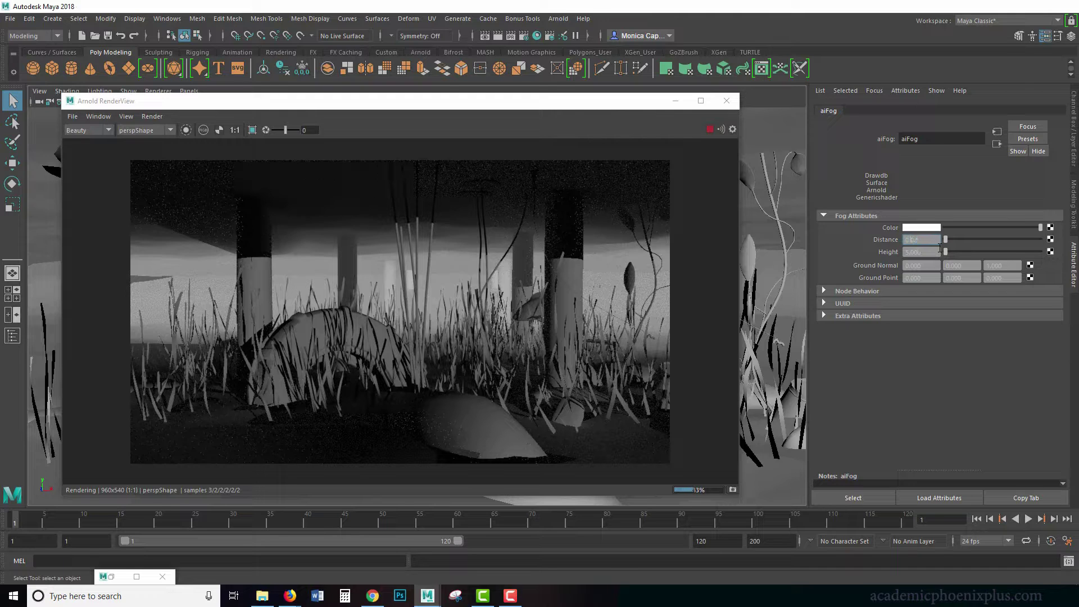
key(Return)
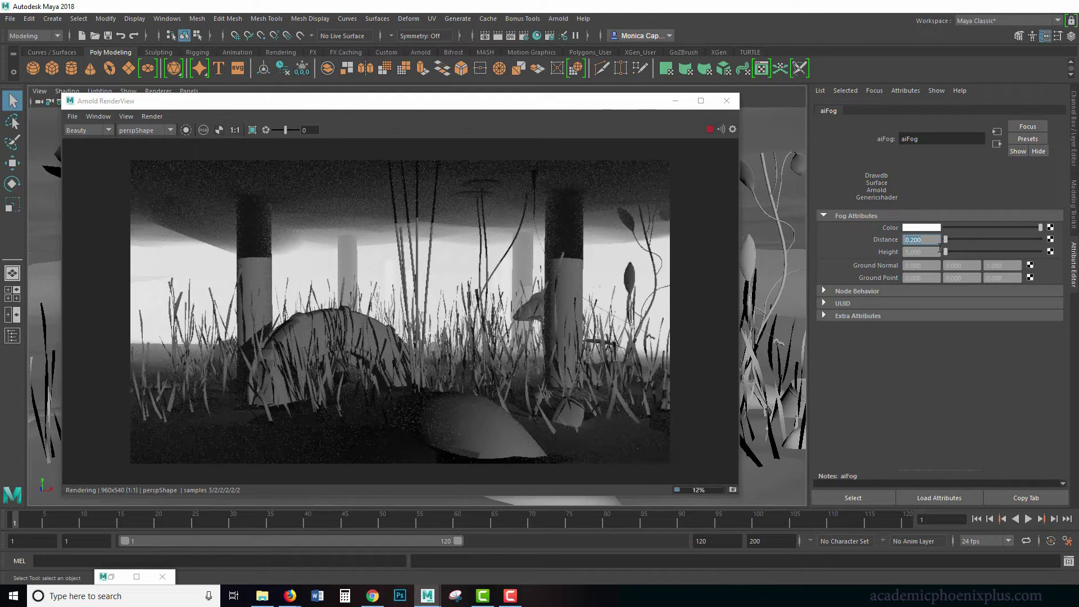
text(1)
key(Return)
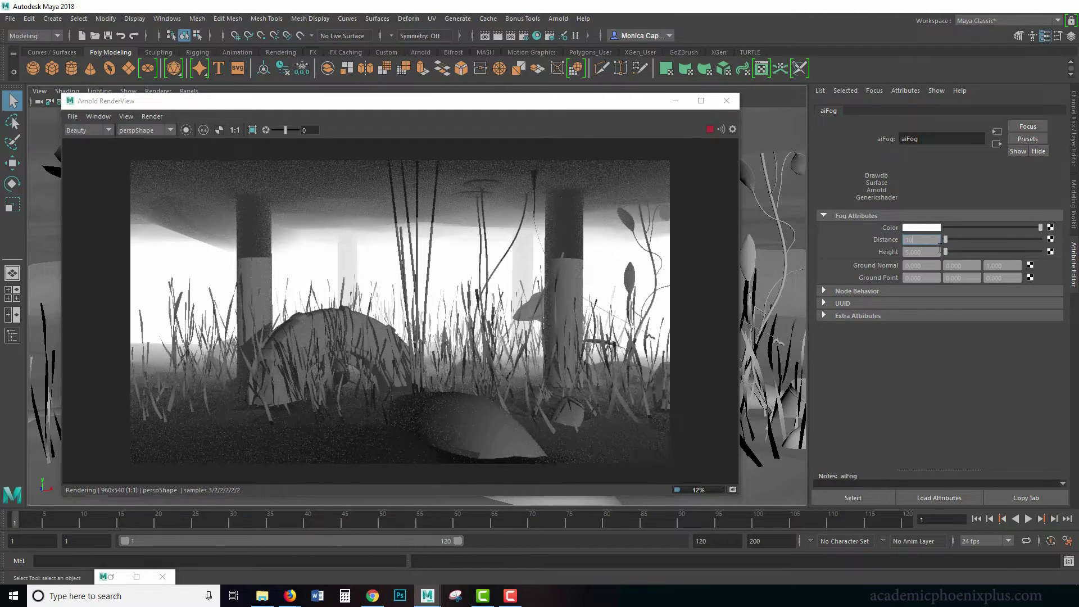
text(10)
key(Return)
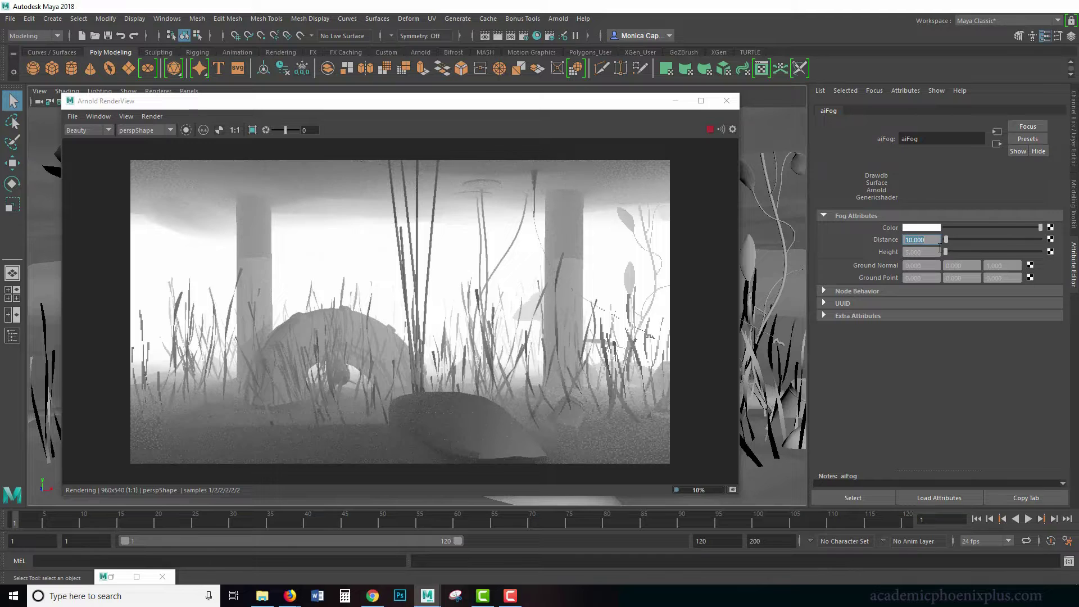
text(50)
key(Return)
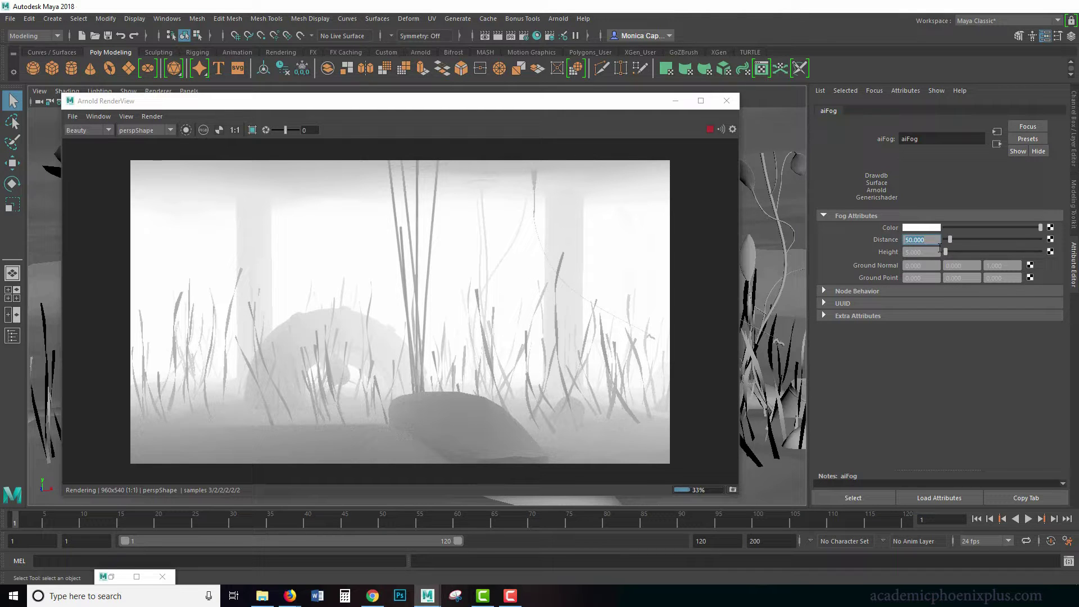
- Step fog Distance back through 0.2 and 1, settling on 0.5
key(BackSpace)
key(Return)
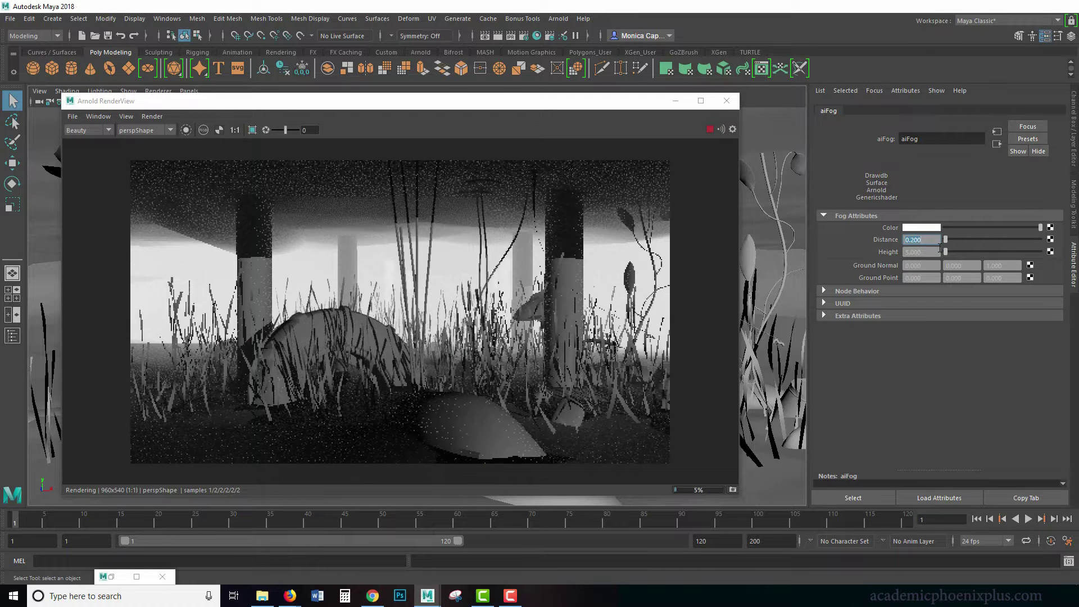
text(1)
key(Return)
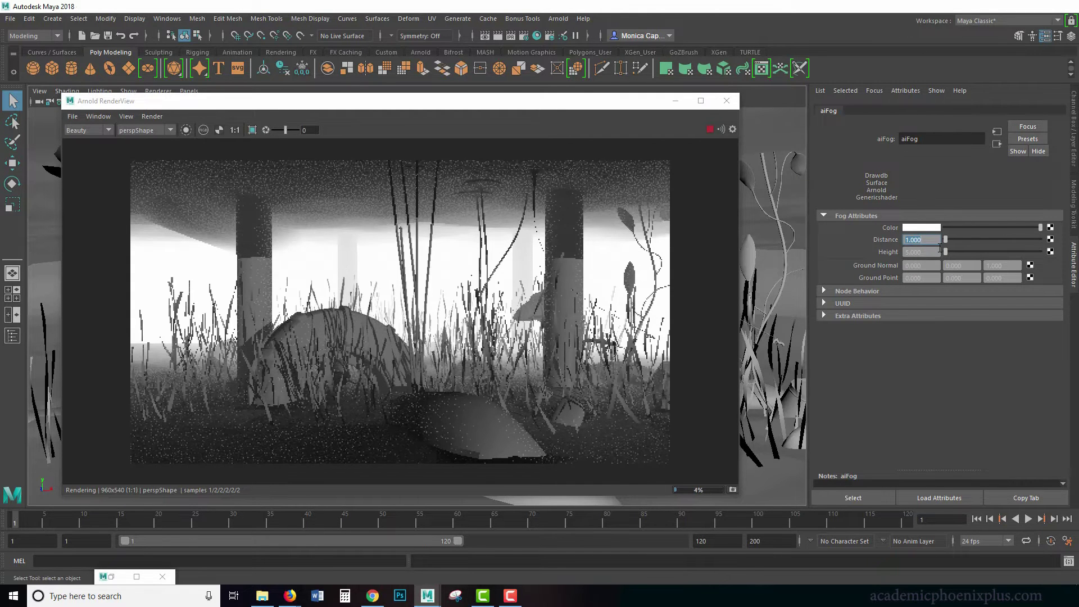
text(.5)
key(Return)
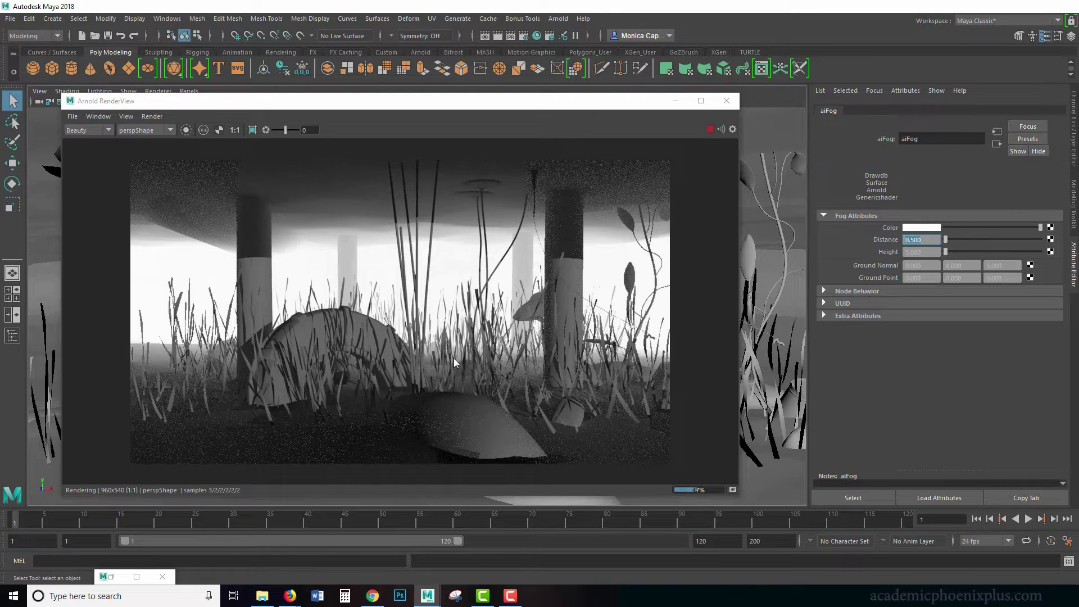
- Try fog Height values 1, 5 and 3
click(924, 252)
click(924, 255)
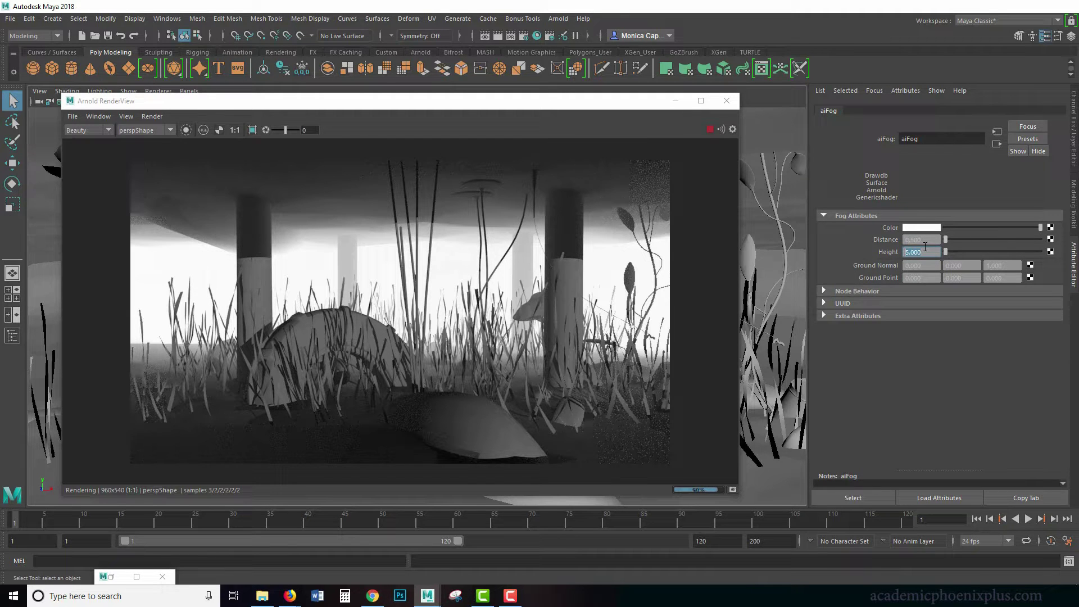
text(1)
key(Return)
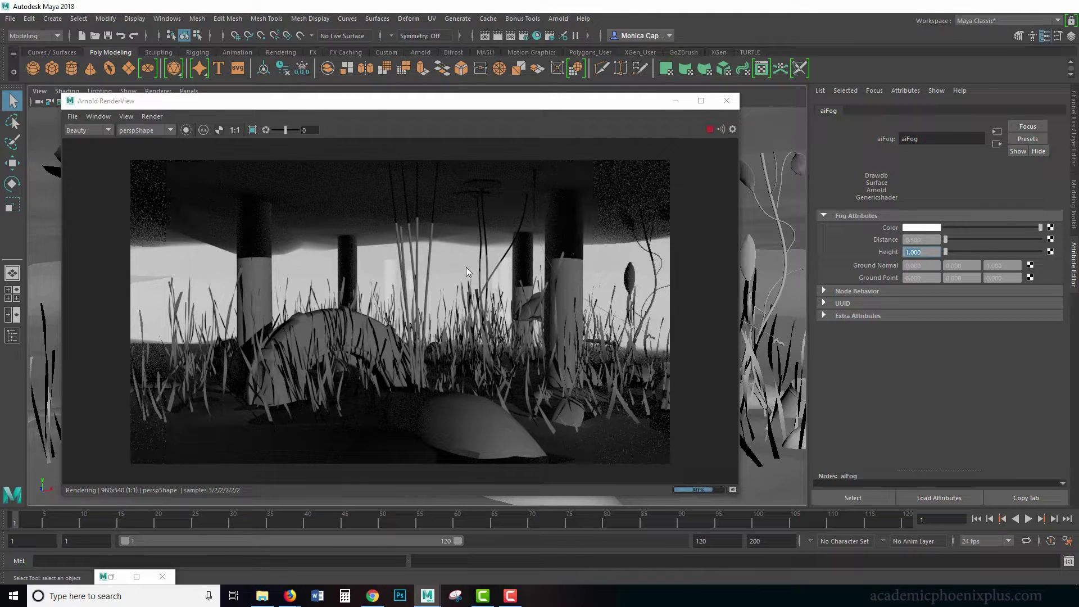
text(5)
key(Return)
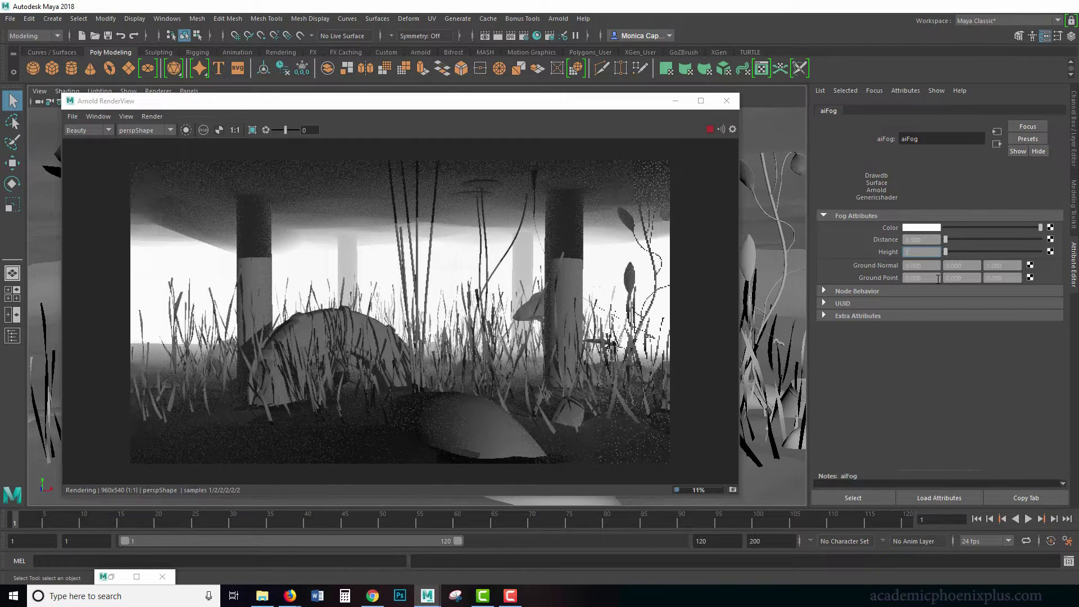
text(3)
key(Return)
- Lower fog Height to 0.3 and 0.05, then set it back to 1
text(0.3)
key(Return)
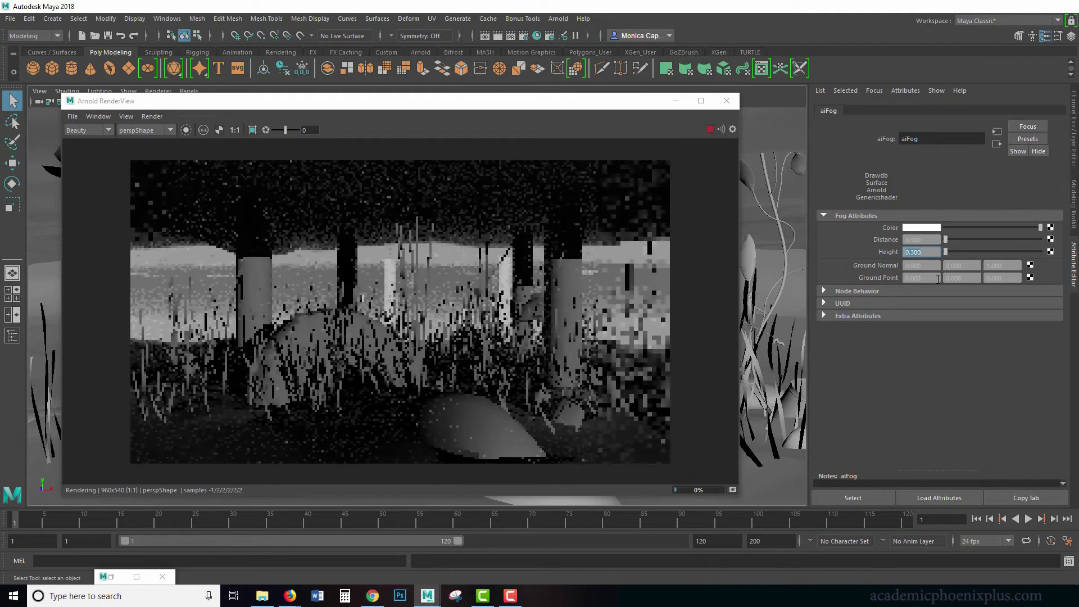
key(BackSpace)
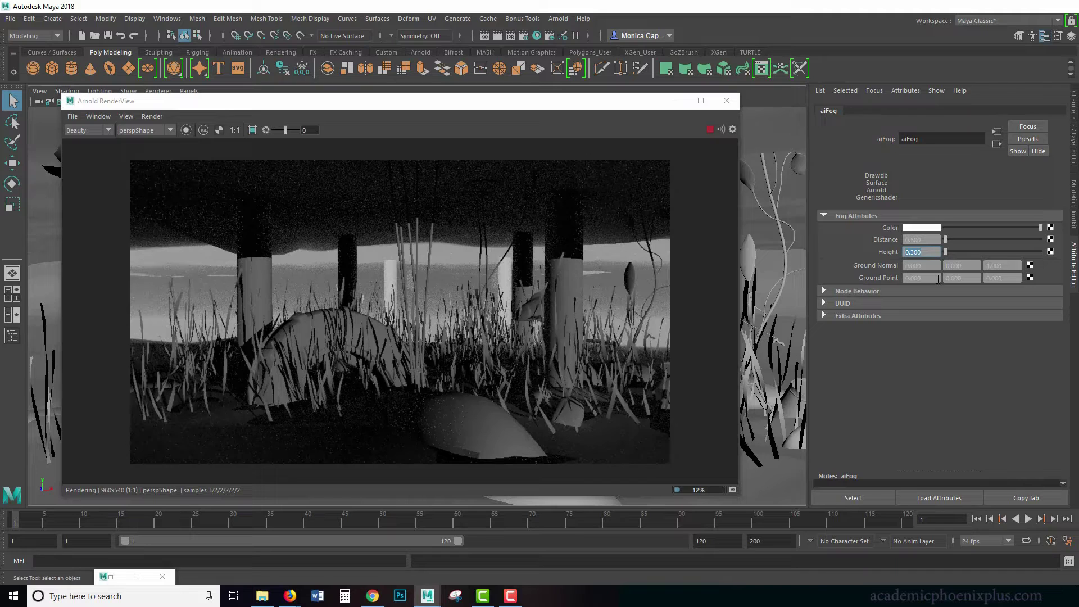
text(0.05)
key(Return)
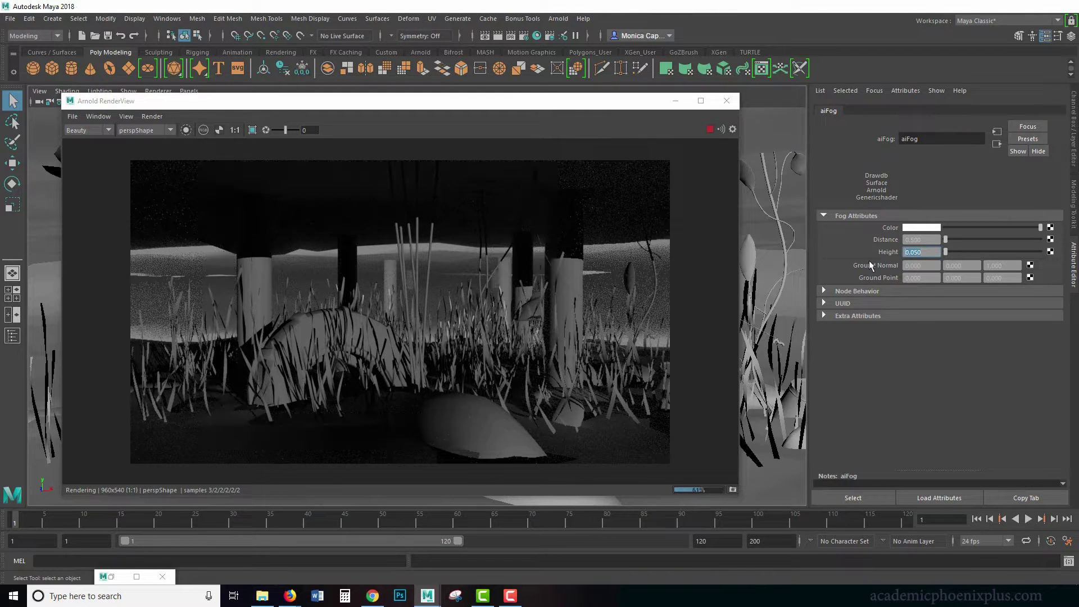
text(1)
key(Return)
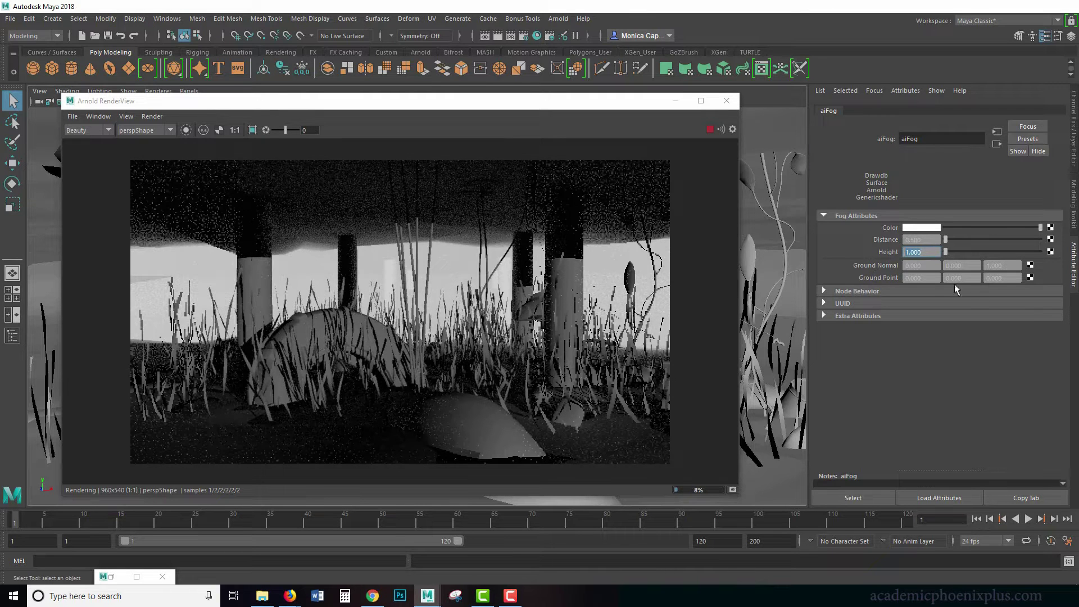
key(Tab)
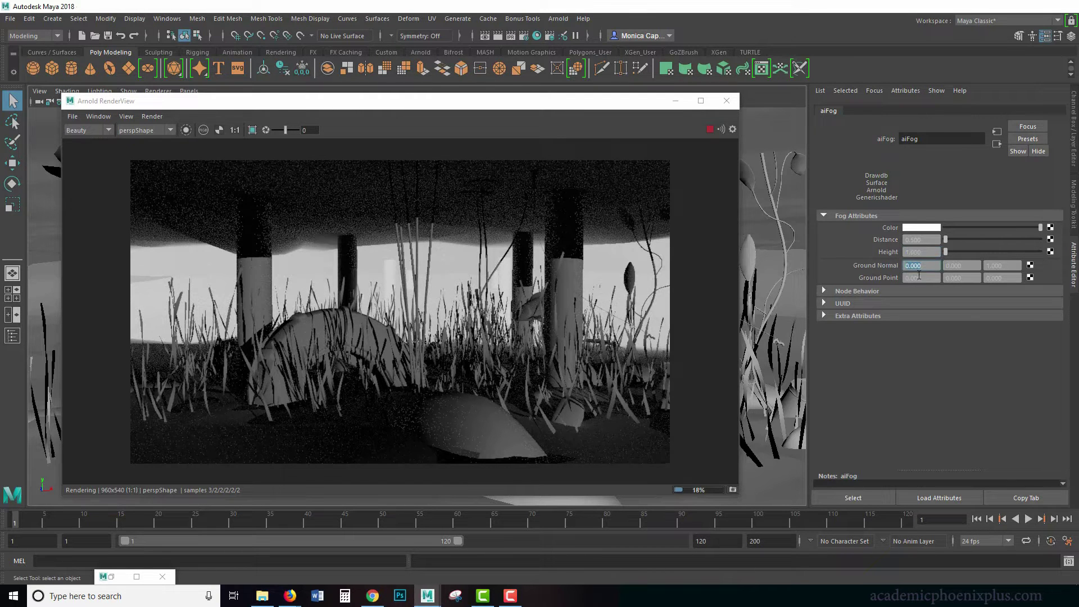
text(1)
key(Tab)
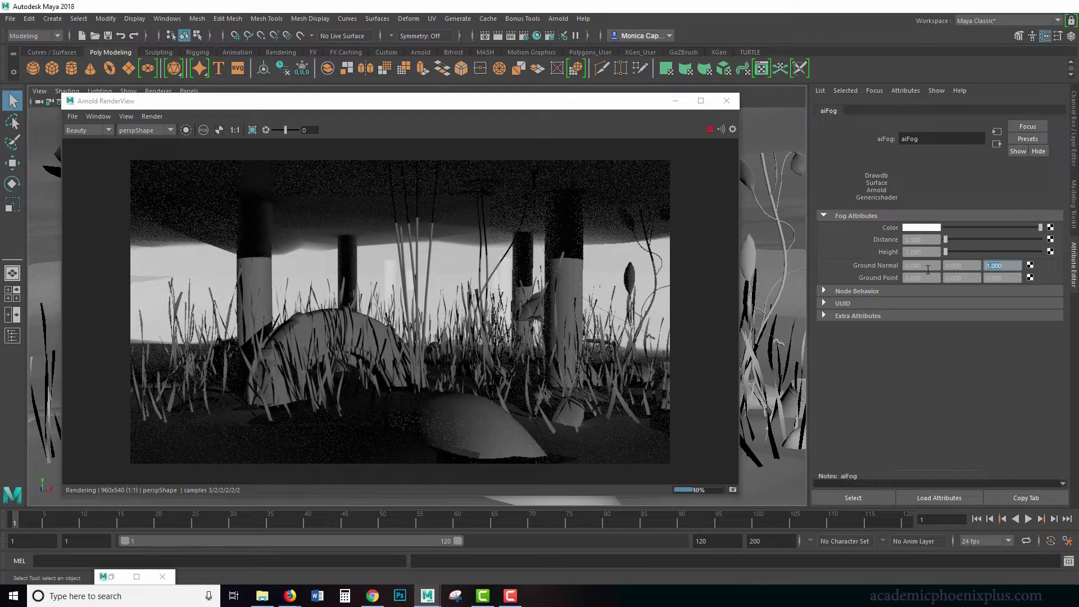
click(1014, 267)
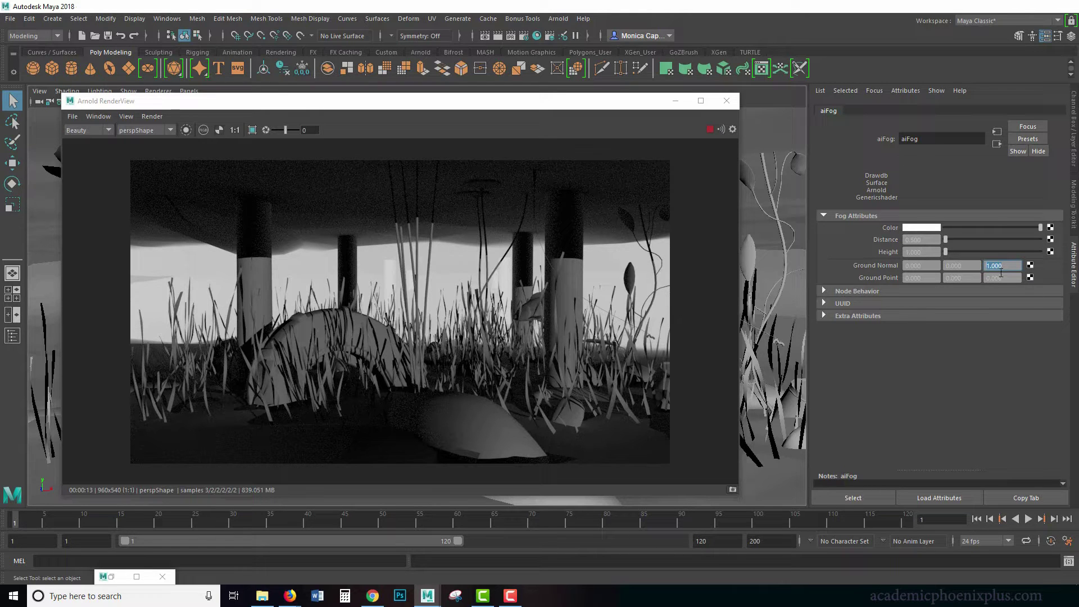
key(BackSpace)
text(-1)
key(Return)
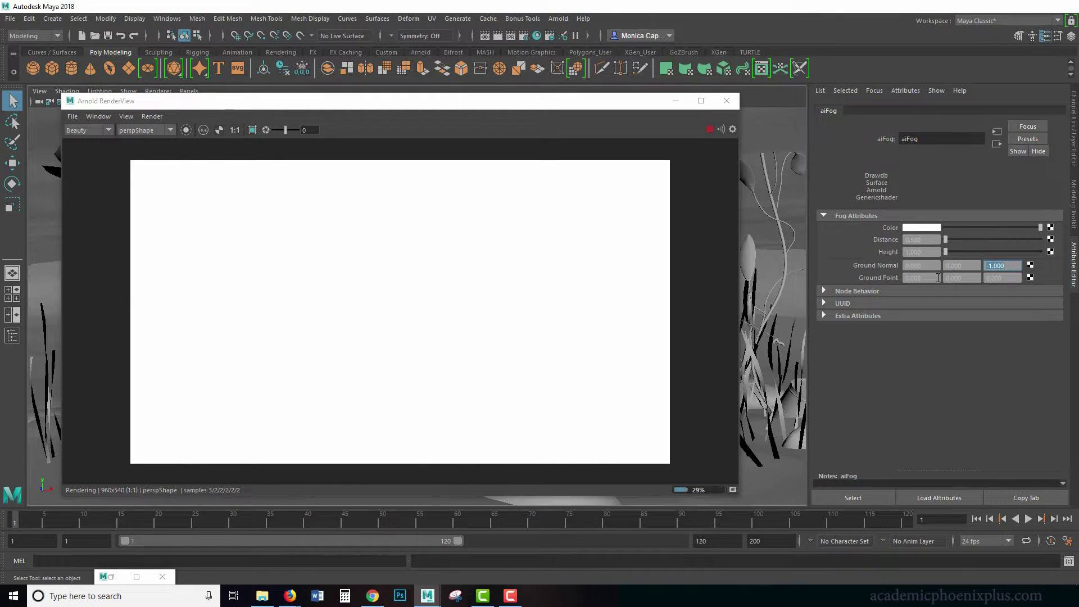
text(1)
key(Return)
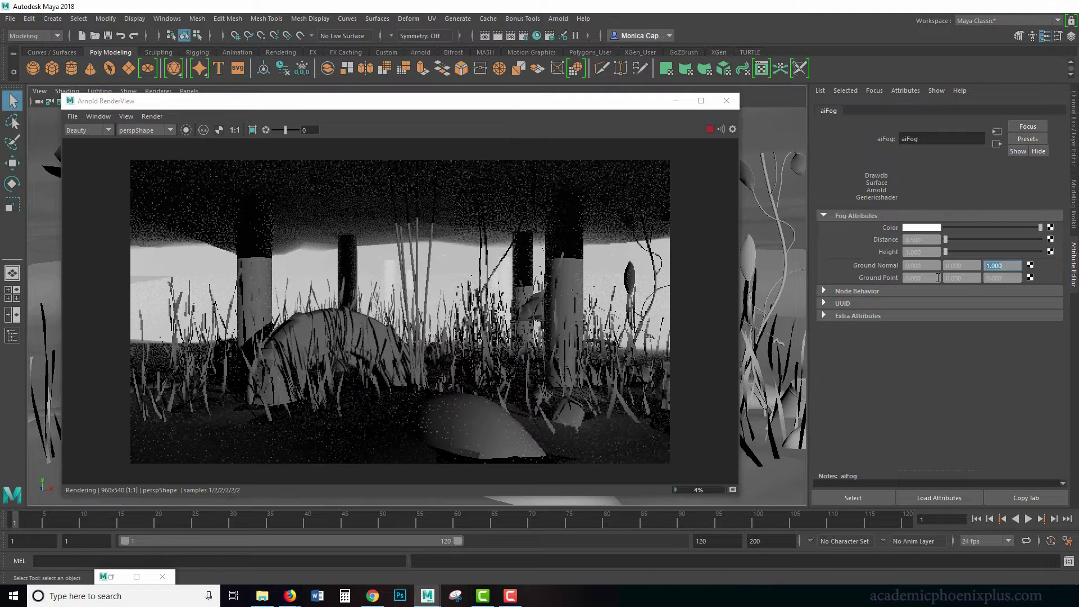
- Set the aiFog Ground Normal to point up, 0, 1, 0
click(961, 265)
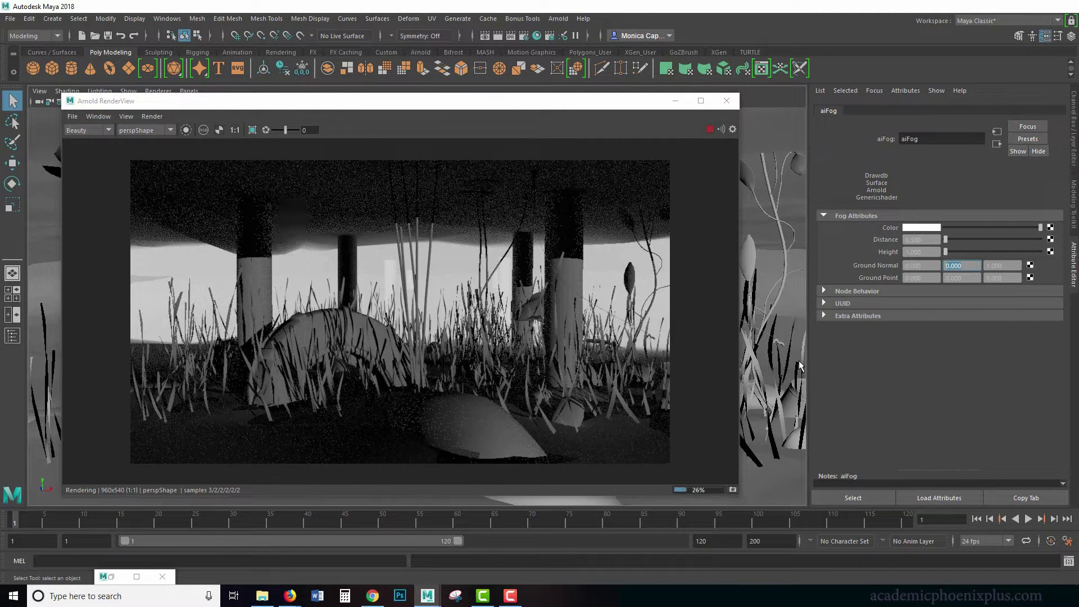
text(1)
key(Tab)
text(0)
key(Tab)
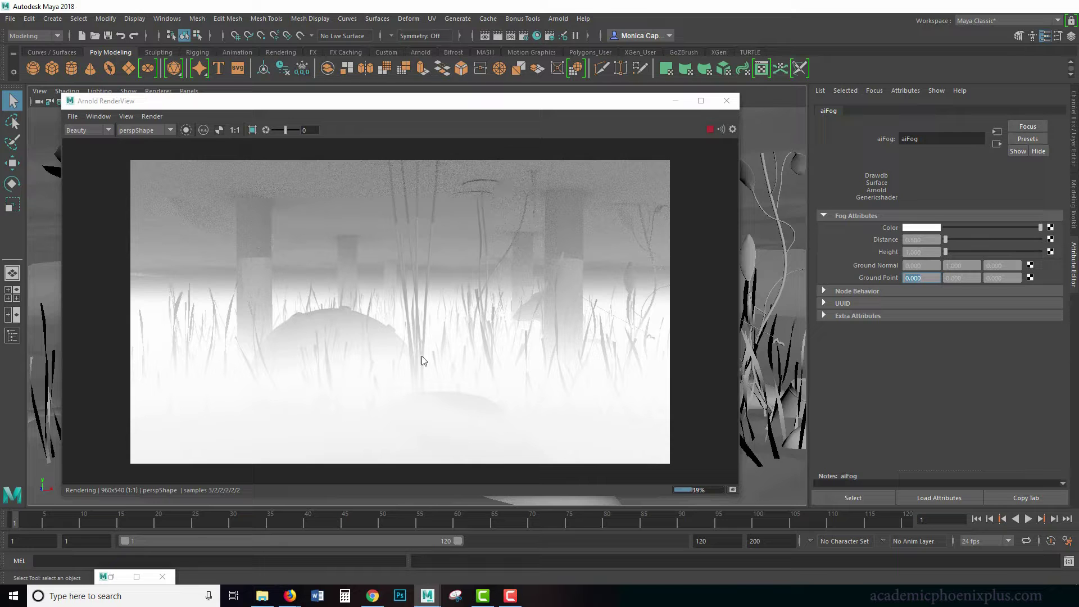
- Test fog Height values 0.3, 0.1, 0 and 0.1, ending at 0.3
click(932, 249)
text(0.3)
key(Return)
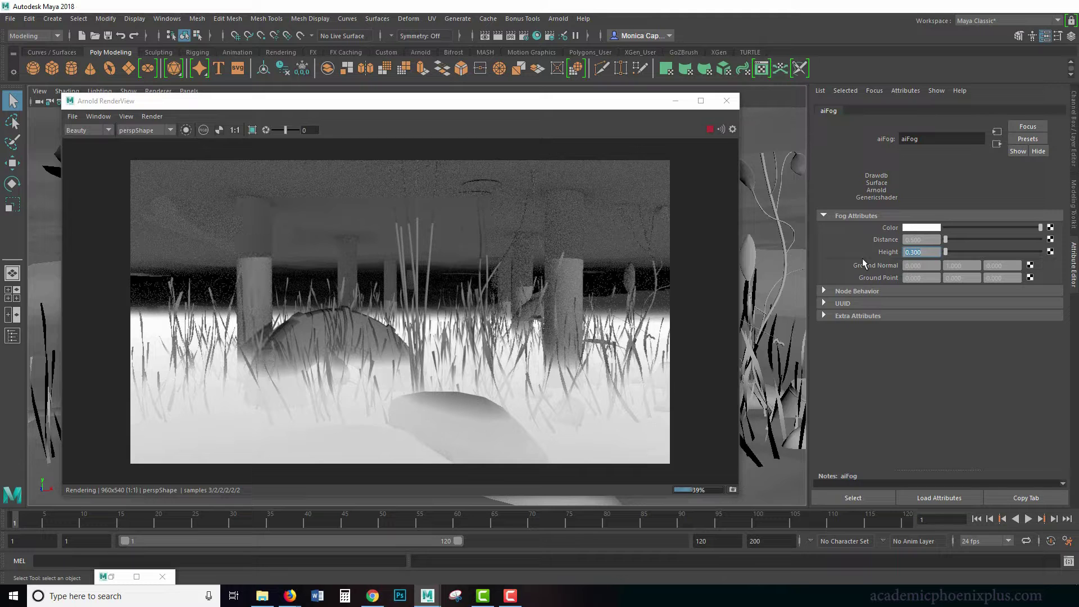
text(0.1)
key(Return)
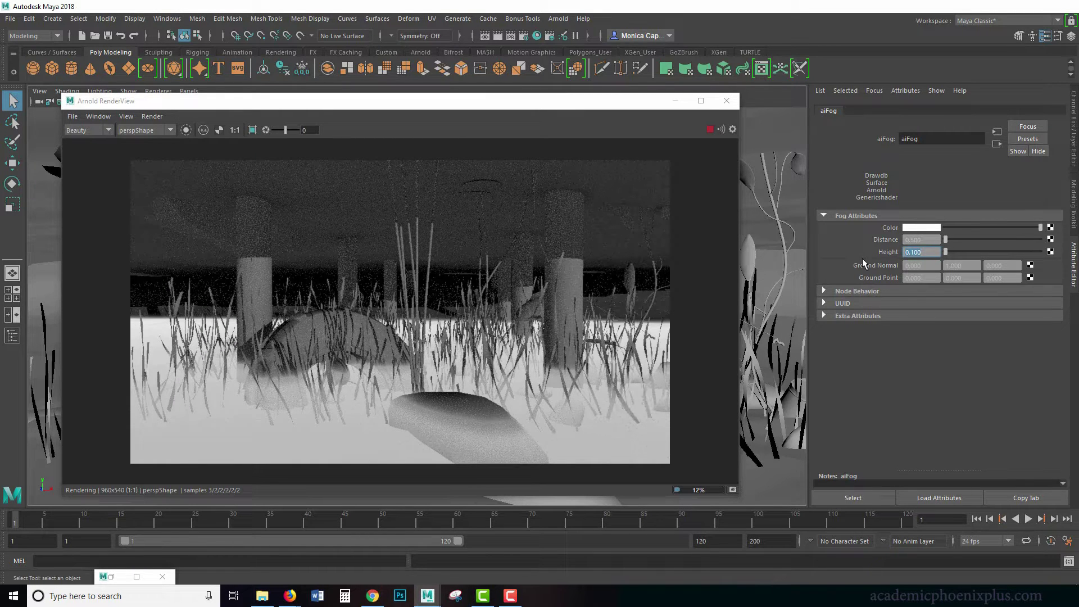
text(0)
key(Return)
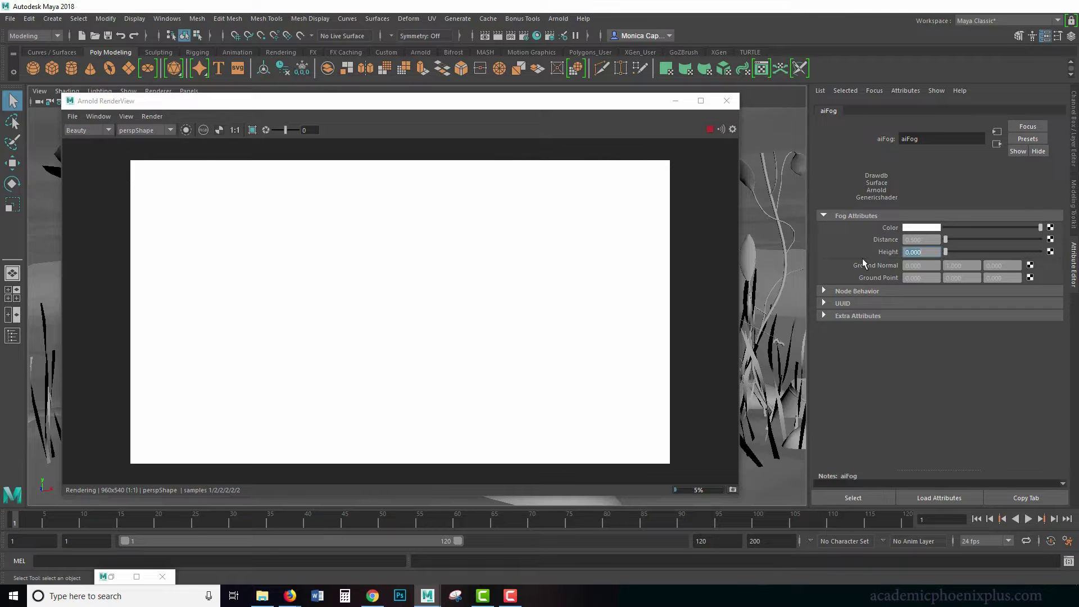
text(0.1)
key(Return)
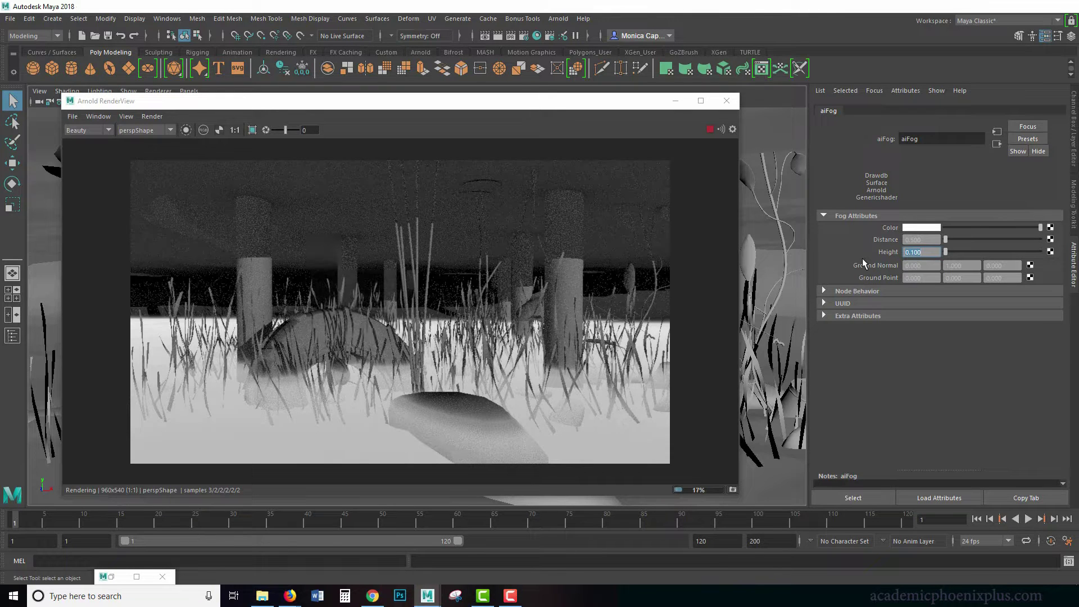
text(0.3)
key(Return)
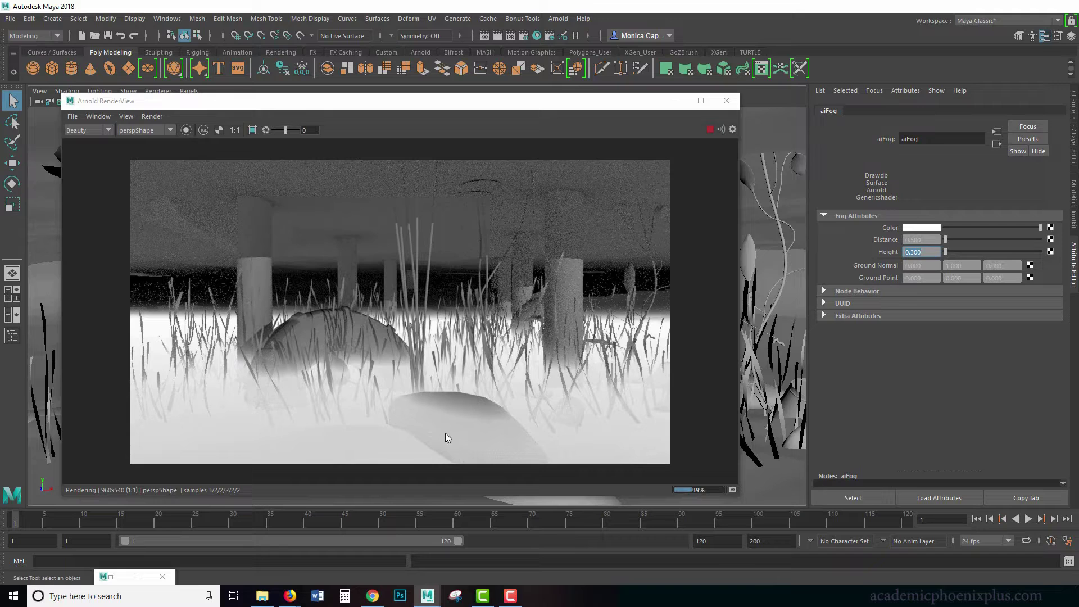
- Try fog Distance 5, then commit a Distance of 1
click(922, 240)
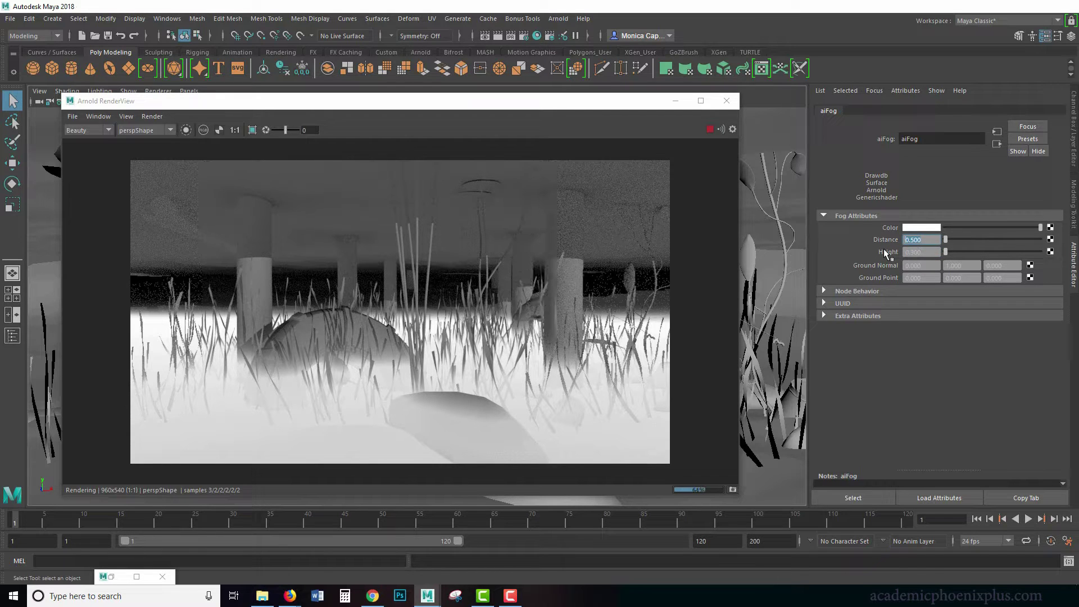
text(5)
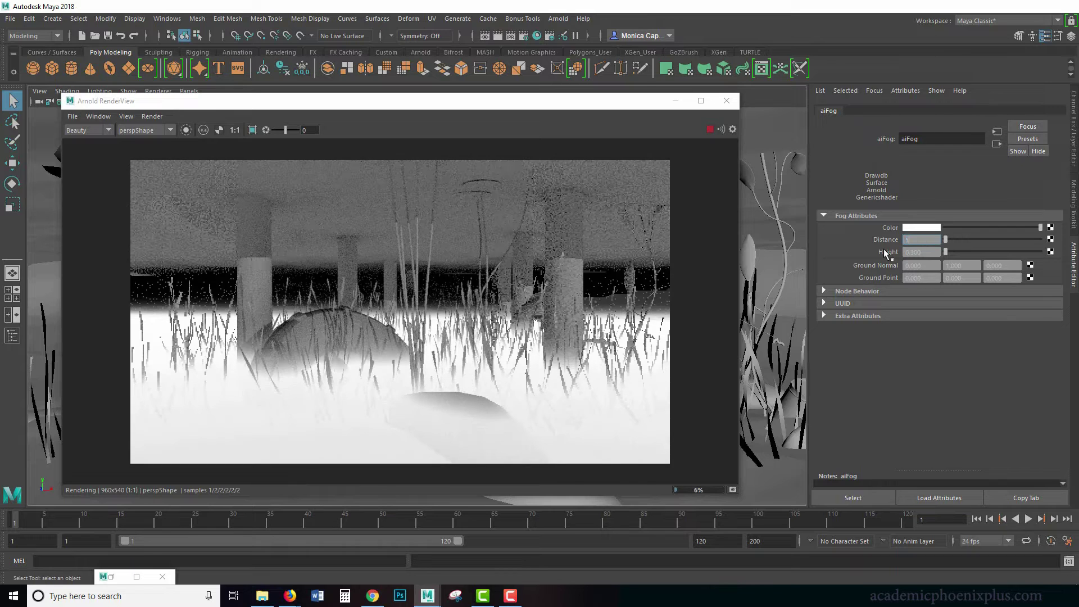
key(Return)
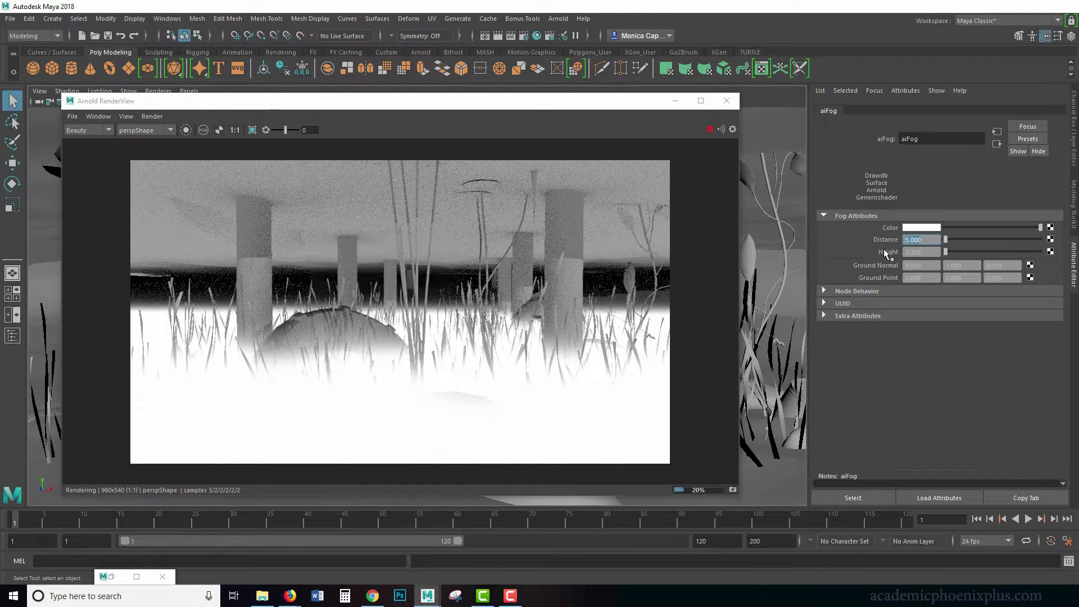
text(1)
key(Return)
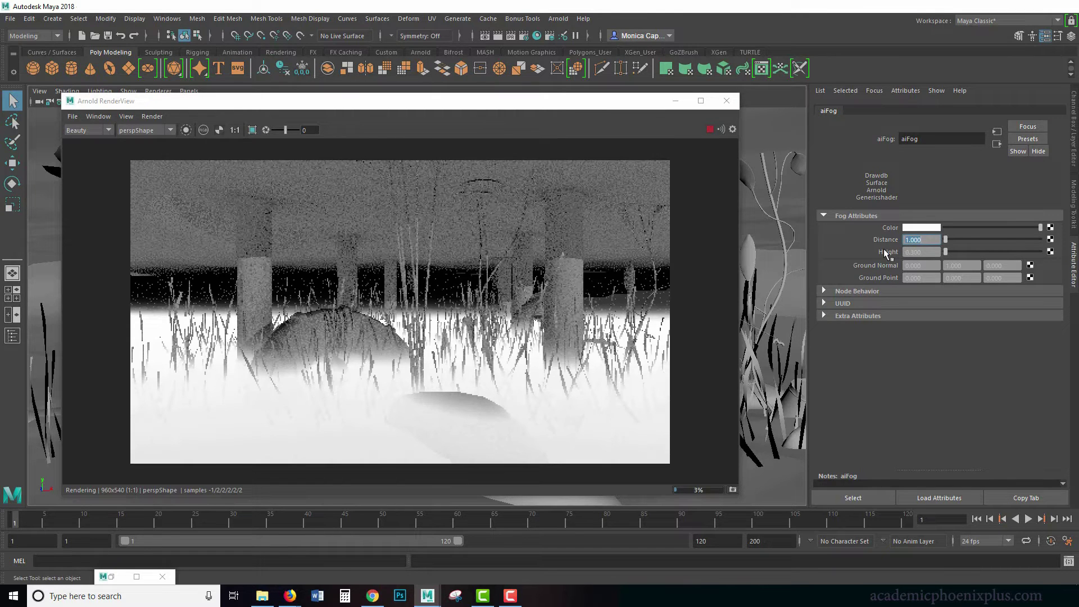
key(Tab)
key(Tab)
key(Tab)
- Enter Ground Normal Y as 0 and Ground Normal X as 1
text(0)
key(Return)
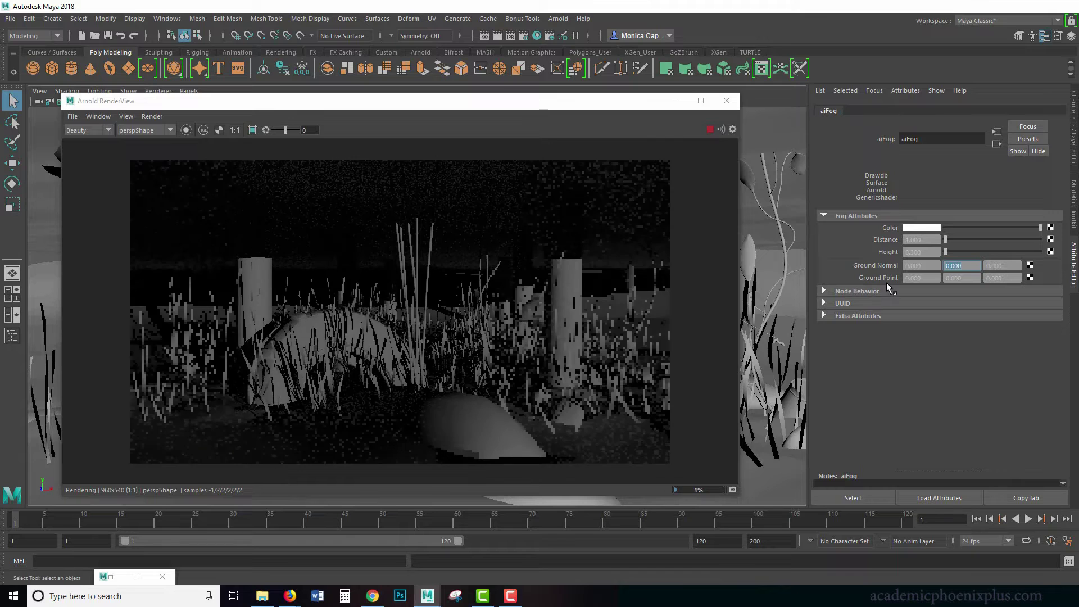
key(shift+Tab)
text(1)
key(Return)
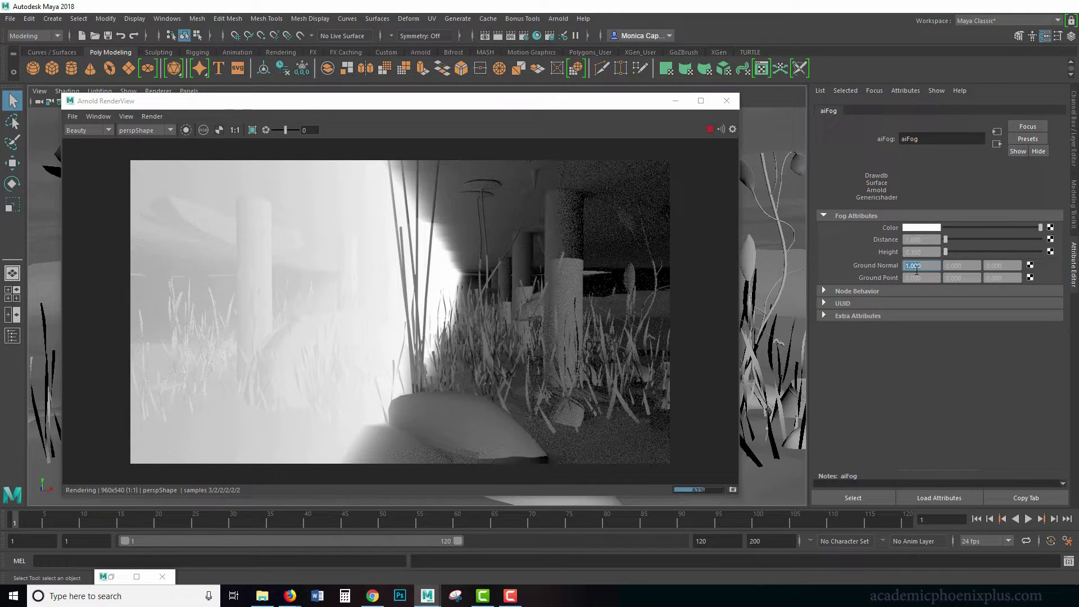
- Set fog Distance to 0.2 and try Heights 1 and 5 before settling on 0.7
drag(945, 241, 932, 239)
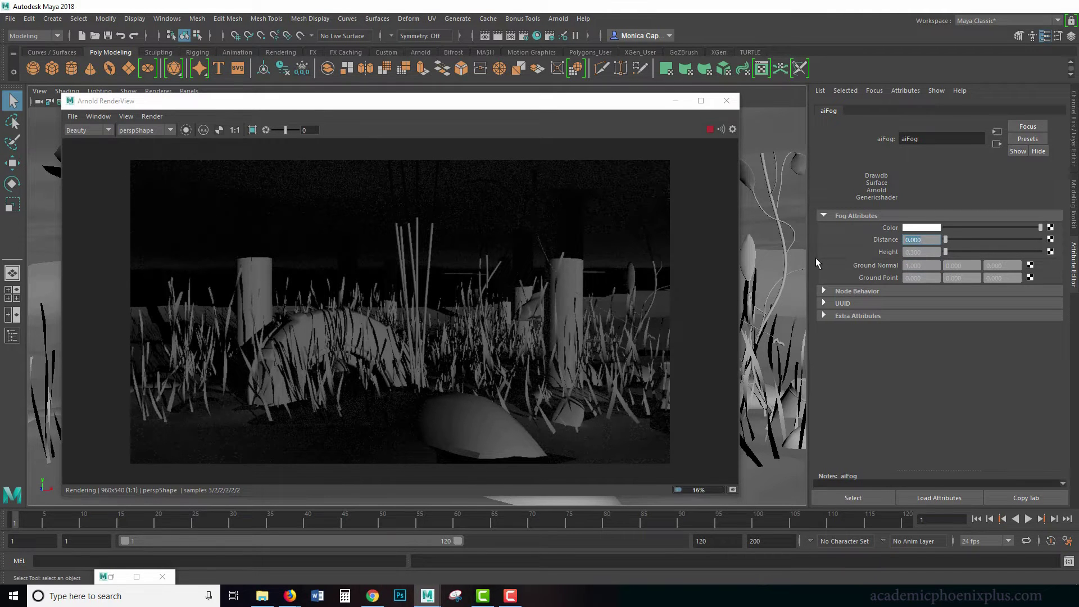
text(0.2)
key(Tab)
text(1)
key(Return)
text(5)
key(Return)
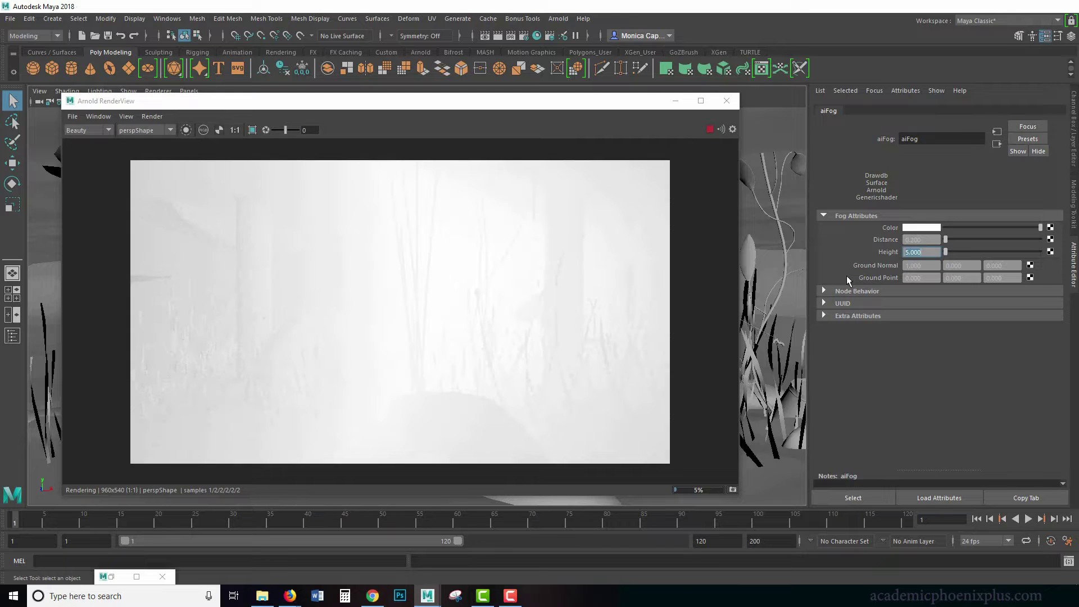
text(1)
key(Return)
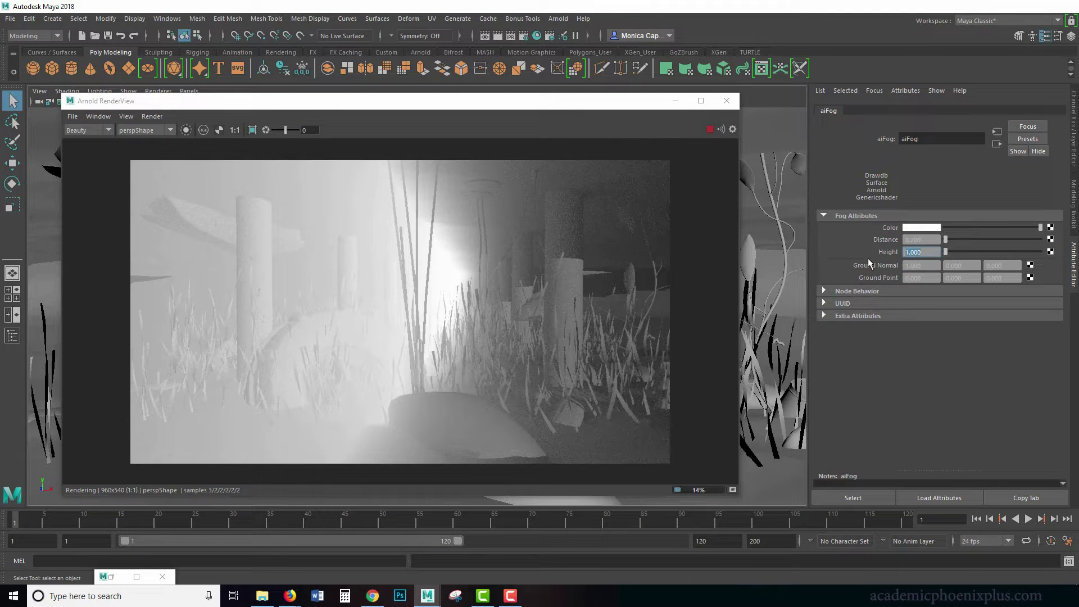
text(0.7)
key(Return)
- Reset the Ground Normal to X 0 and Y 1, pointing straight up
key(Tab)
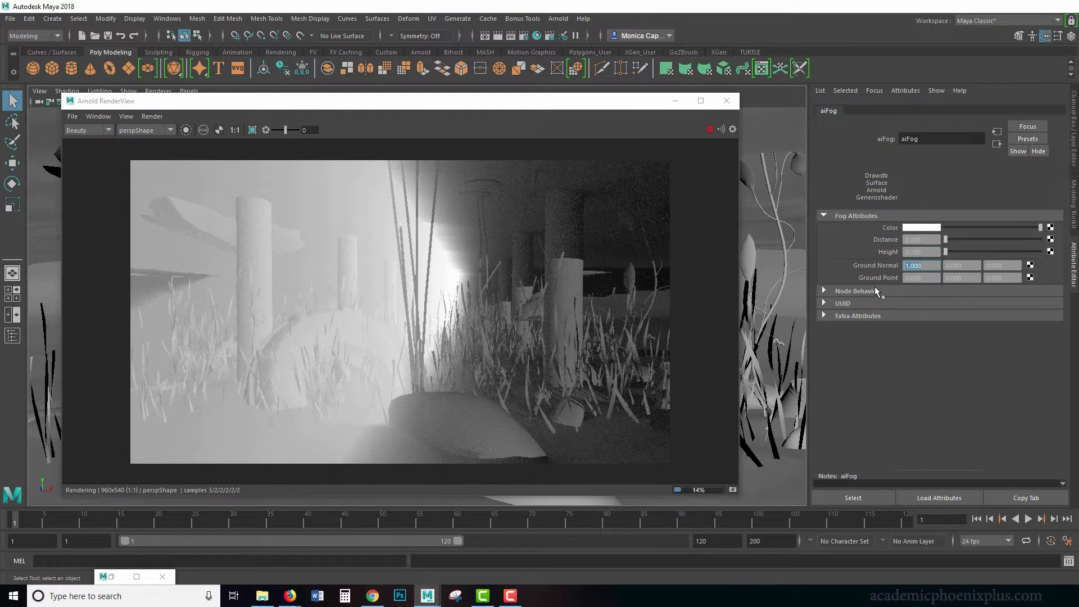
text(0)
key(Tab)
text(1)
key(Tab)
key(Tab)
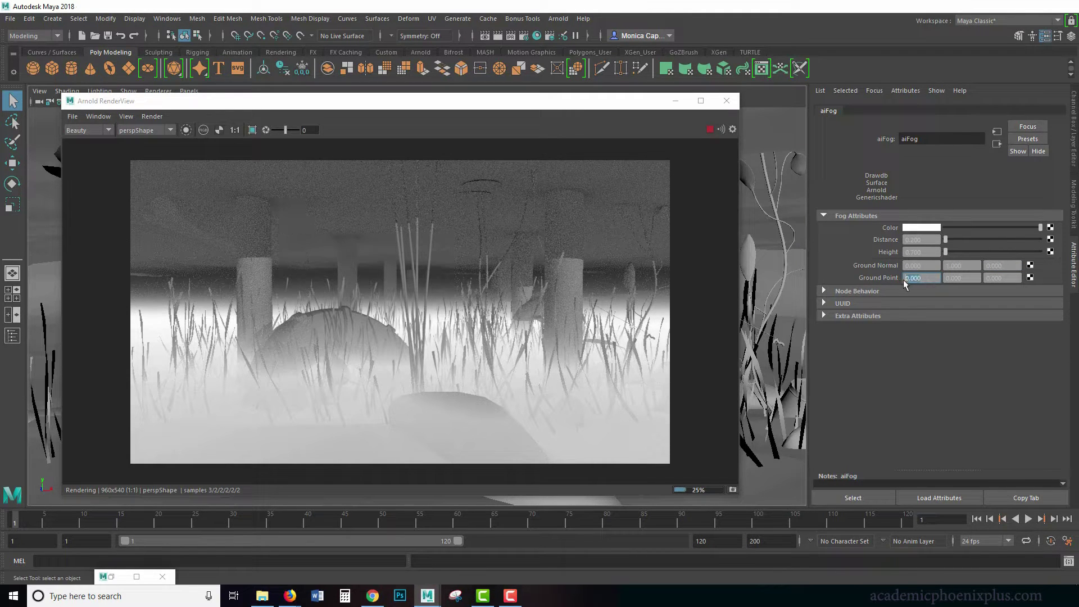
- Test Ground Point Y values 1, 5 and -5
key(Tab)
text(1)
key(Return)
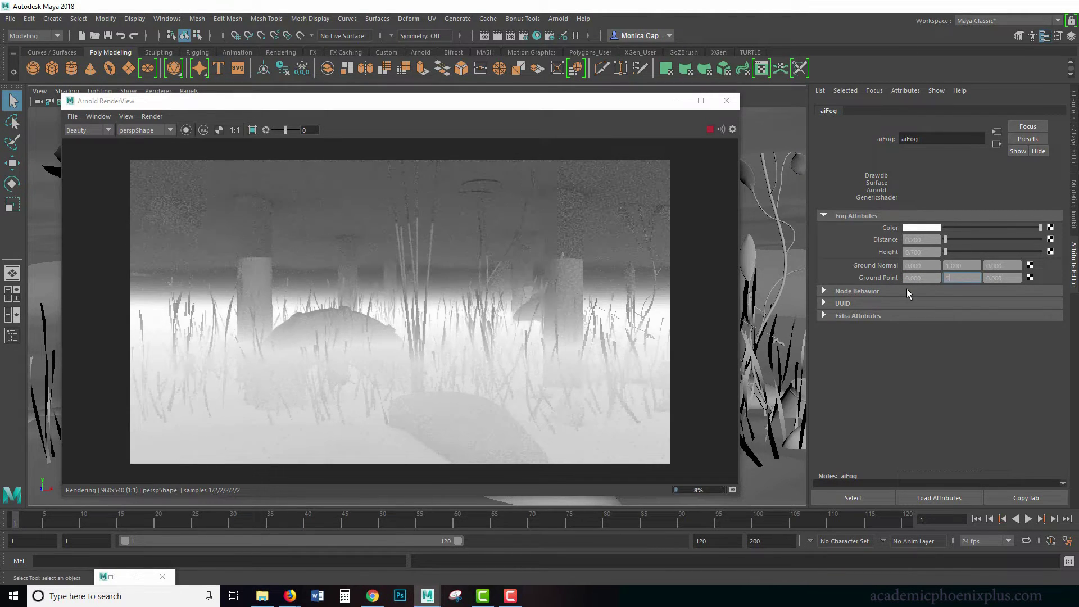
key(Return)
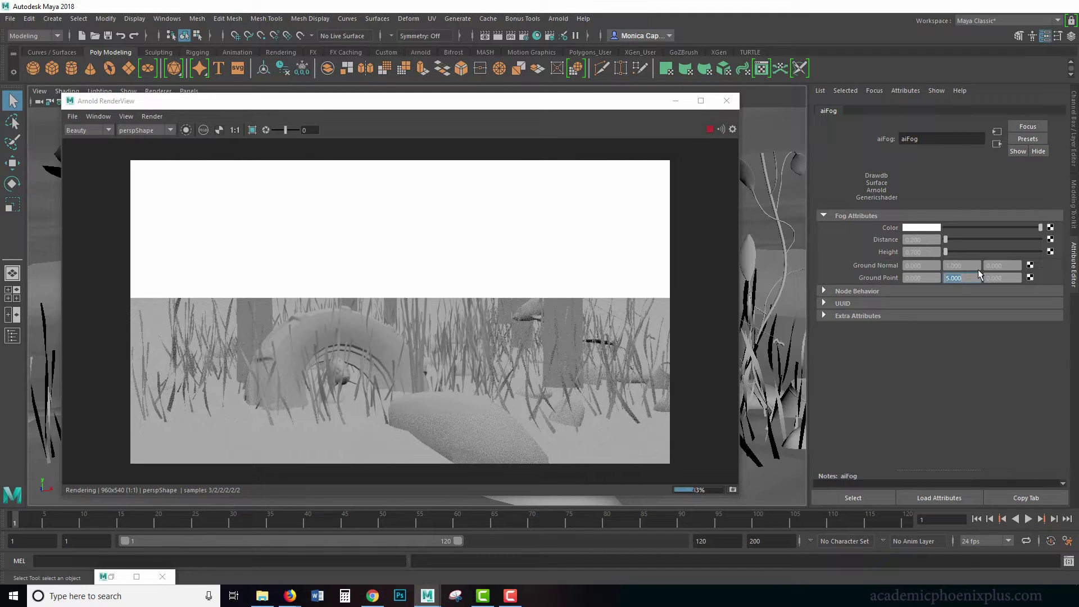
text(-5)
key(Return)
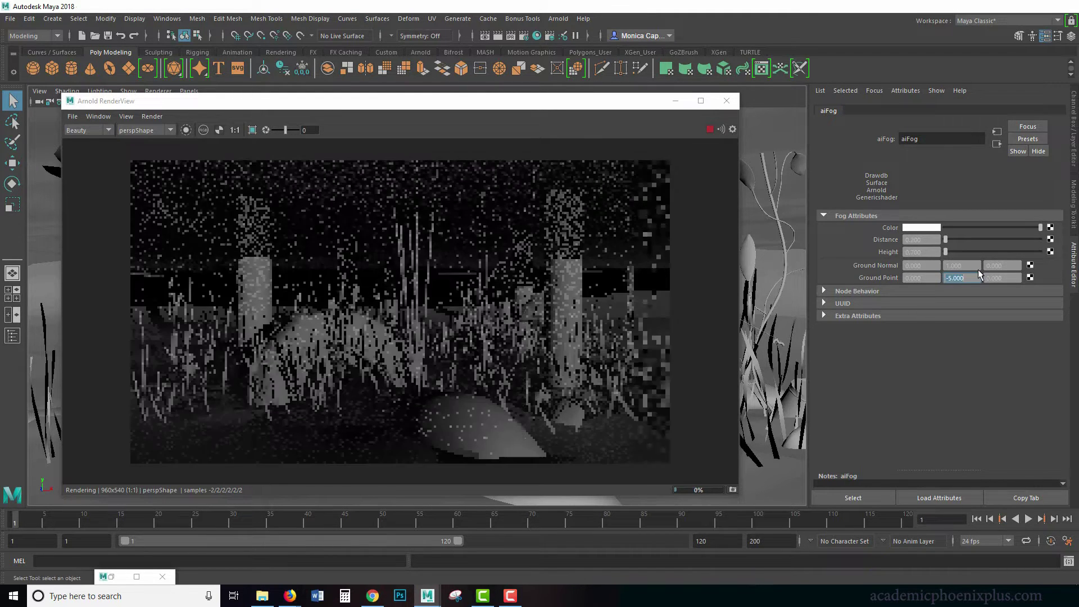
- Try Ground Point Y values -1 and -3
key(BackSpace)
text(-3)
key(BackSpace)
text(4)
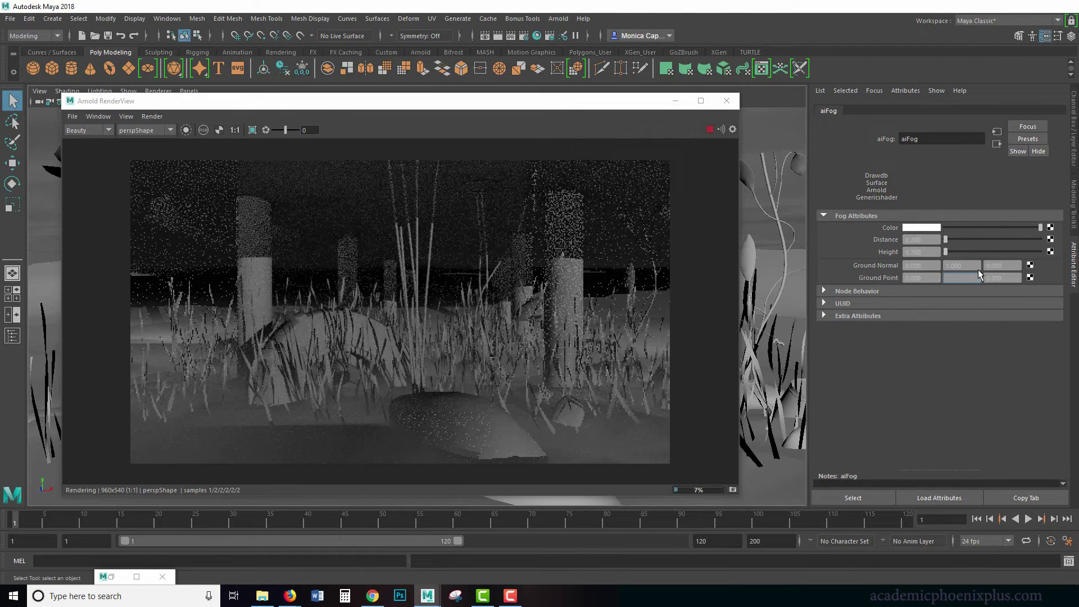
key(BackSpace)
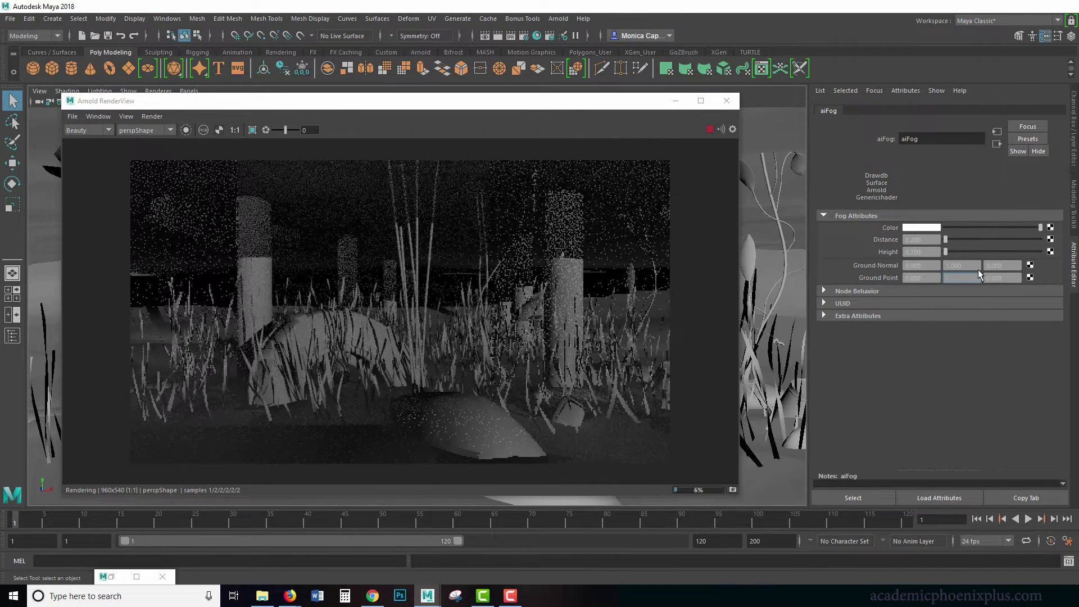
text(1)
key(Return)
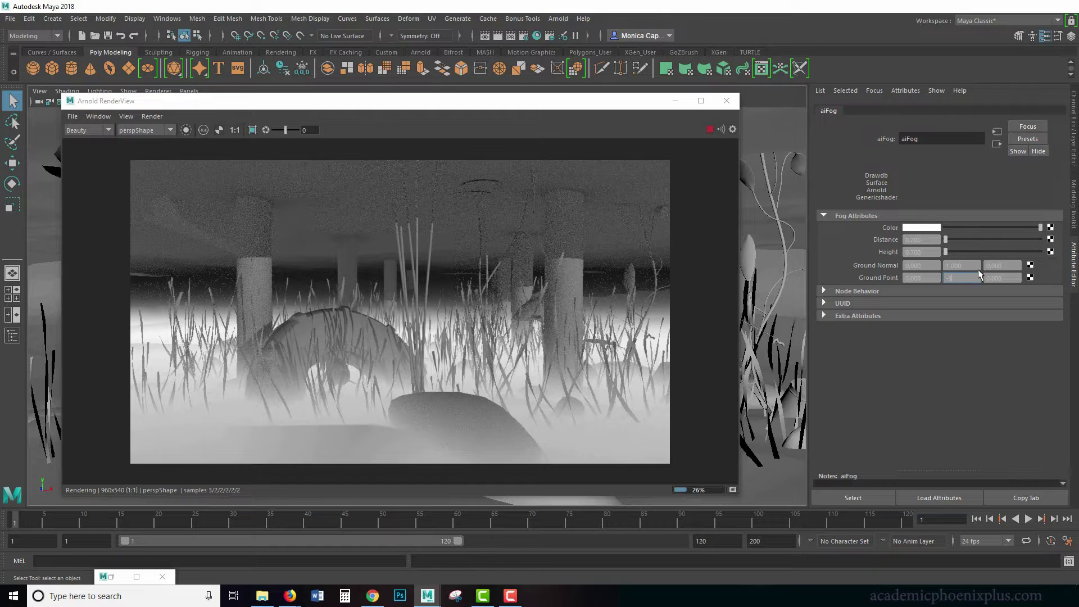
text(-3)
key(Return)
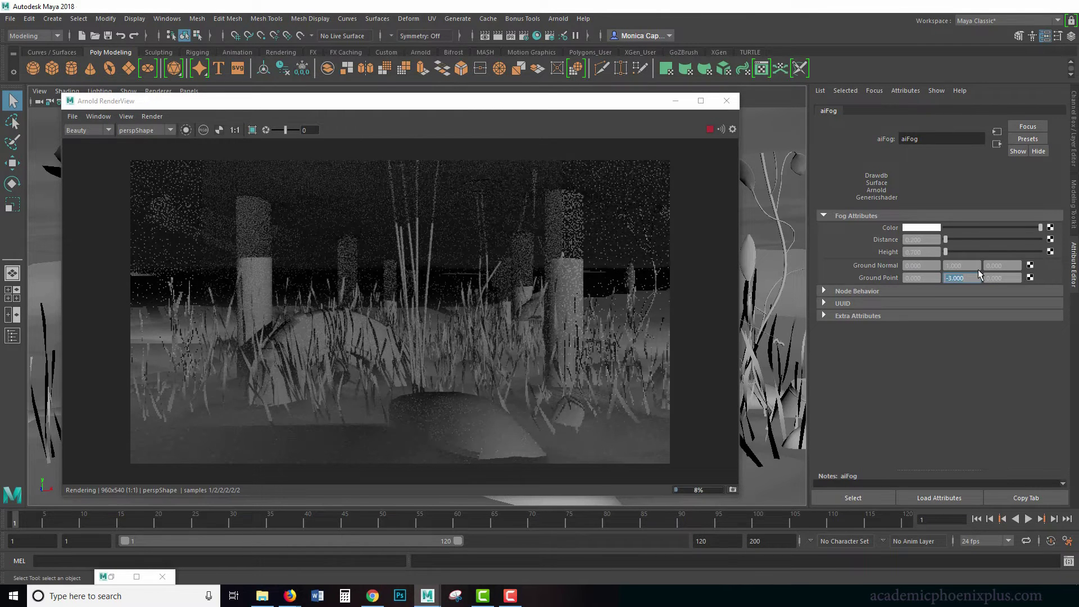
- Return Ground Point Y to 0 and let the foggy render finish
text(-)
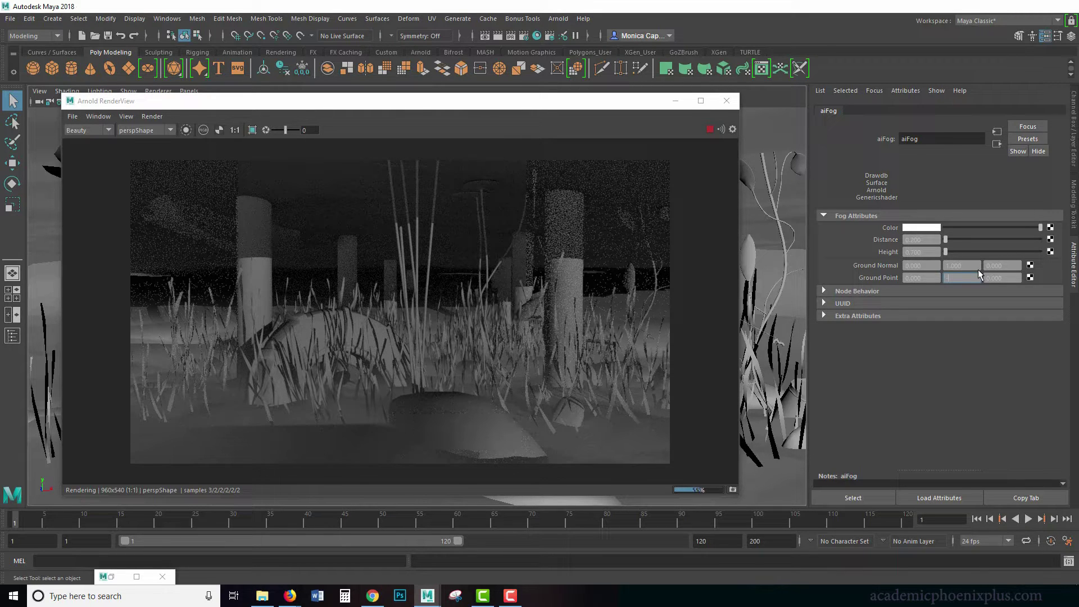
key(Return)
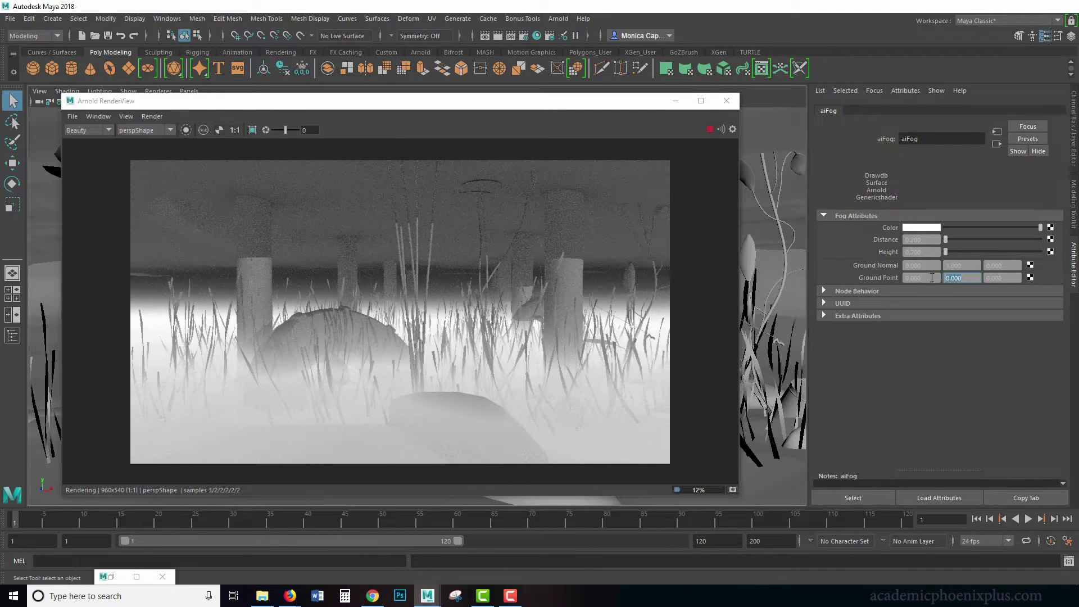
key(shift+Tab)
click(915, 239)
key(Tab)
key(Tab)
key(Tab)
key(Tab)
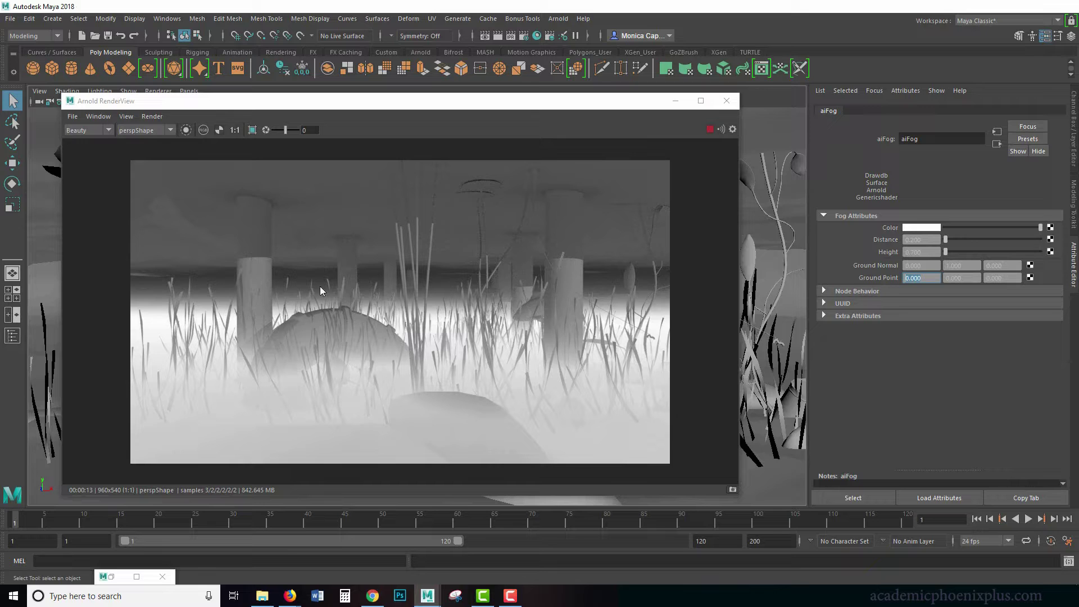
- Rename UnderTheBoardwalk:WaterSurface to WaterSurface in the Outliner
click(676, 101)
click(527, 200)
key(e)
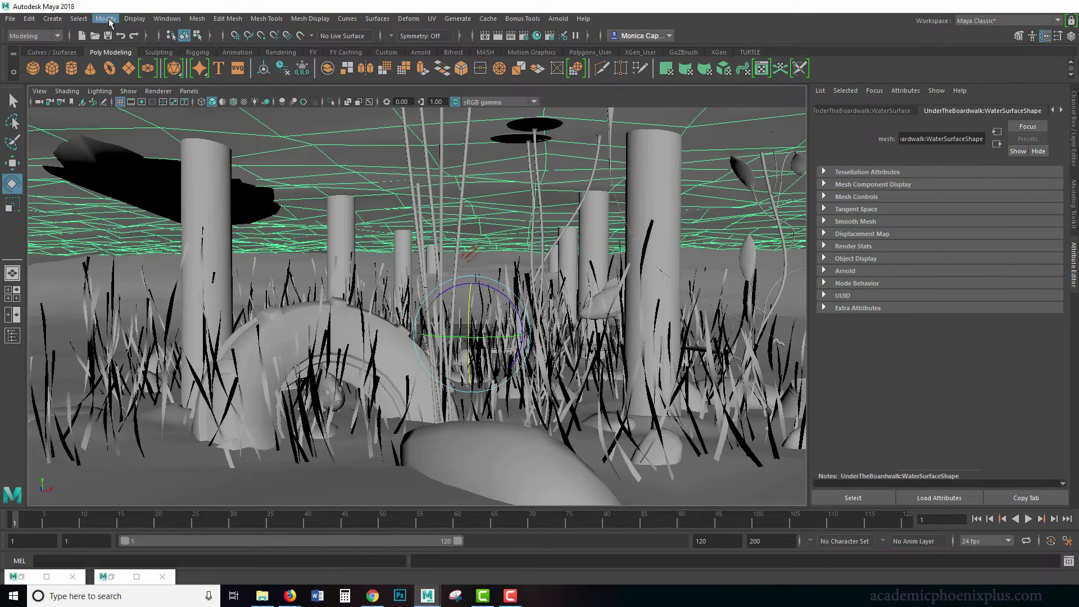
click(167, 19)
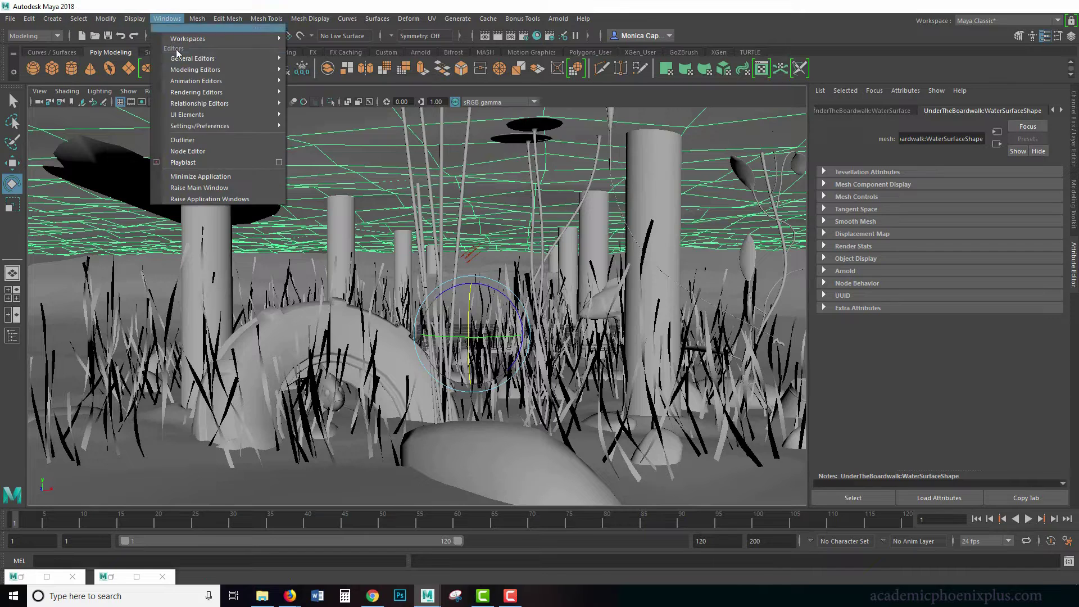
click(213, 139)
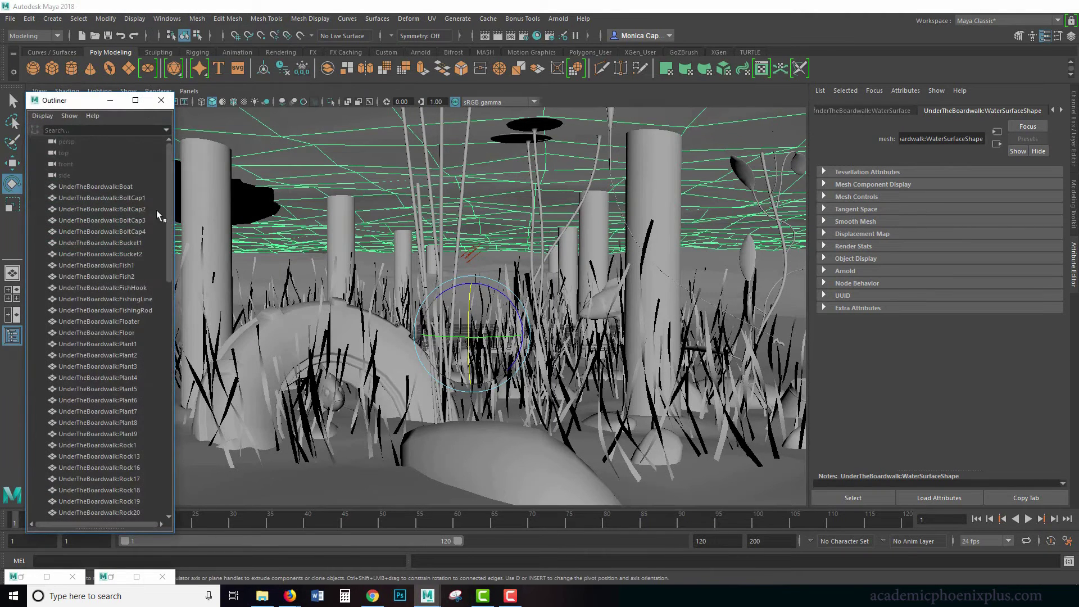
scroll(125, 344, down, 10)
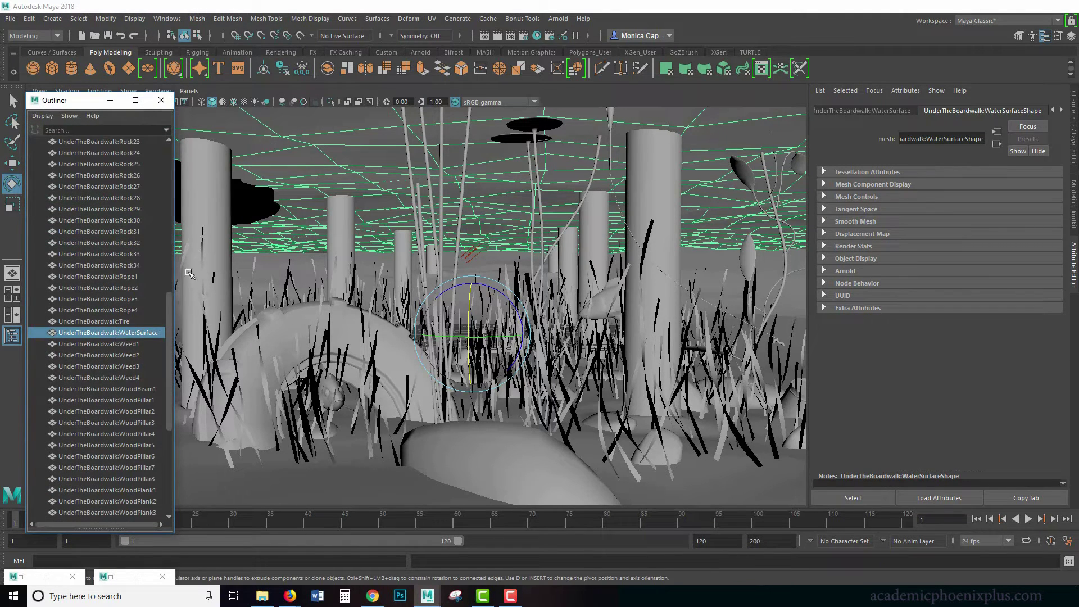
scroll(150, 177, down, 7)
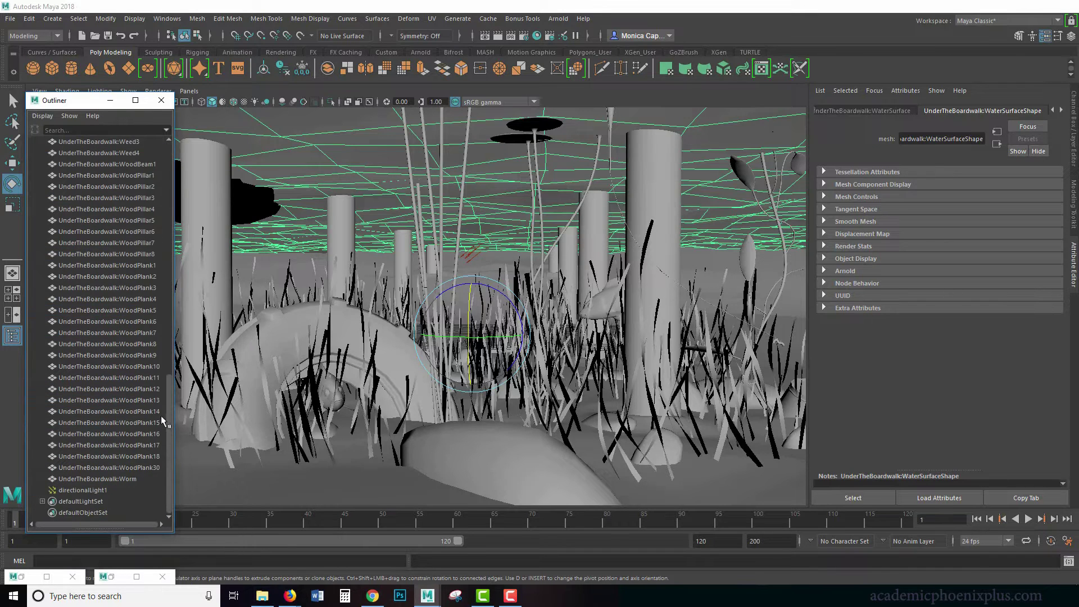
scroll(153, 321, up, 5)
double_click(126, 279)
drag(121, 276, 46, 277)
key(BackSpace)
key(Return)
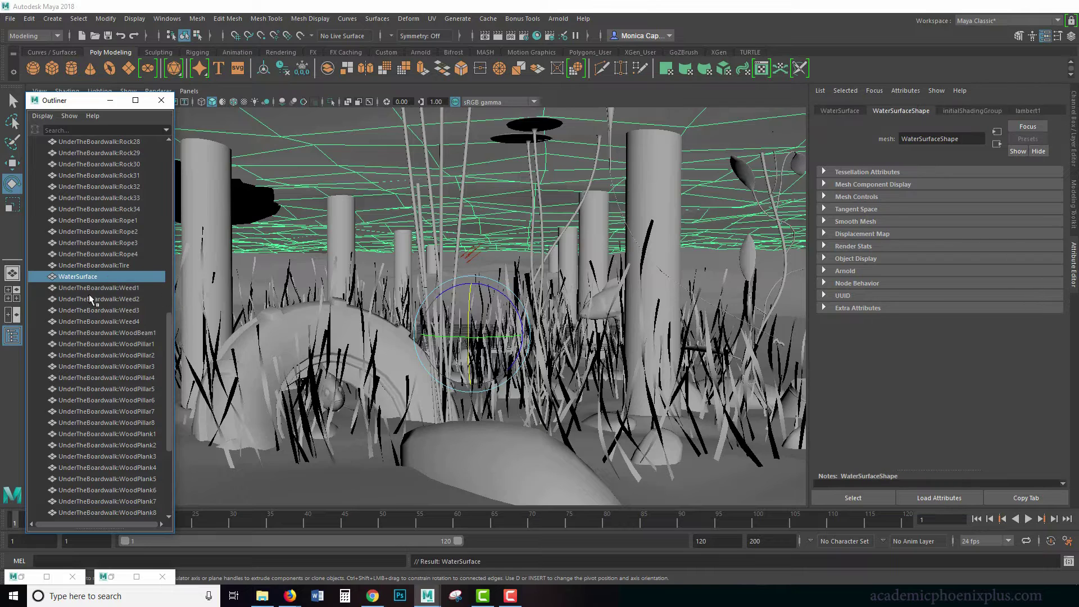
- Hide the water surface with Ctrl+H and select the directional light
drag(170, 336, 170, 304)
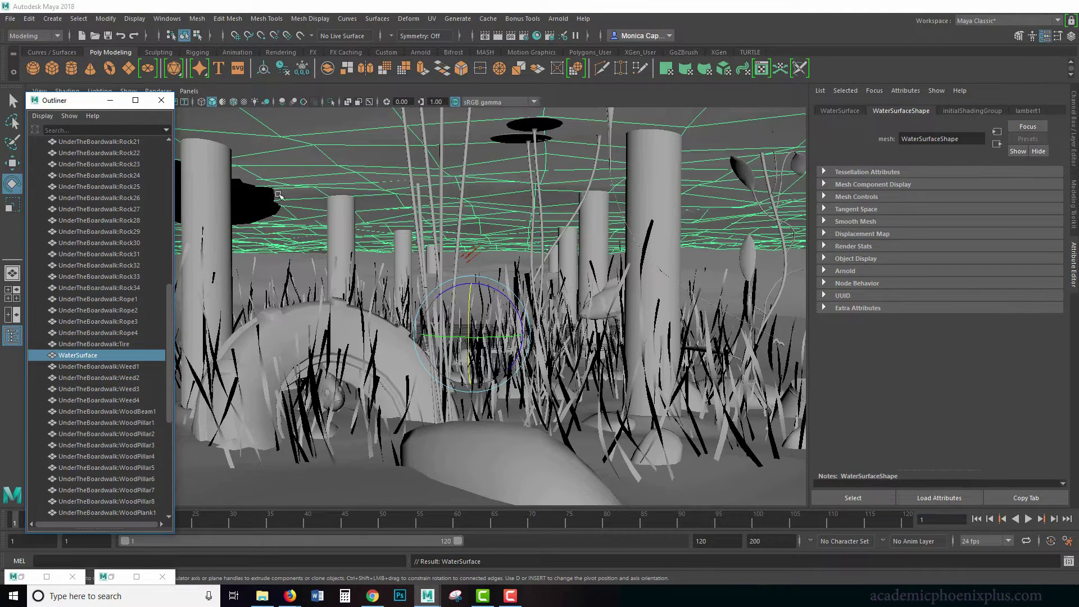
click(110, 100)
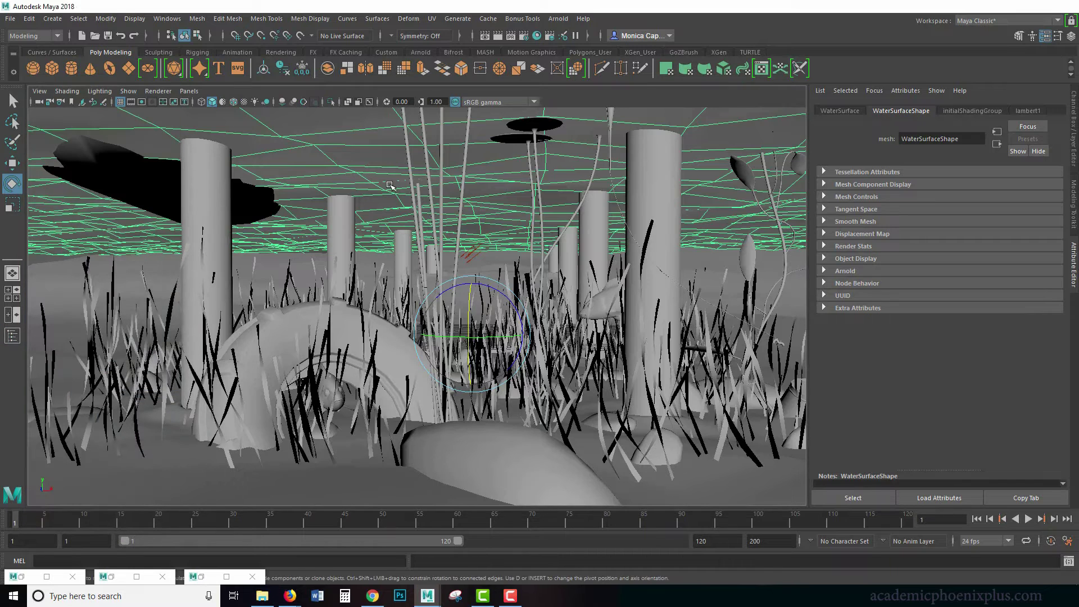
key(ctrl+h)
click(475, 254)
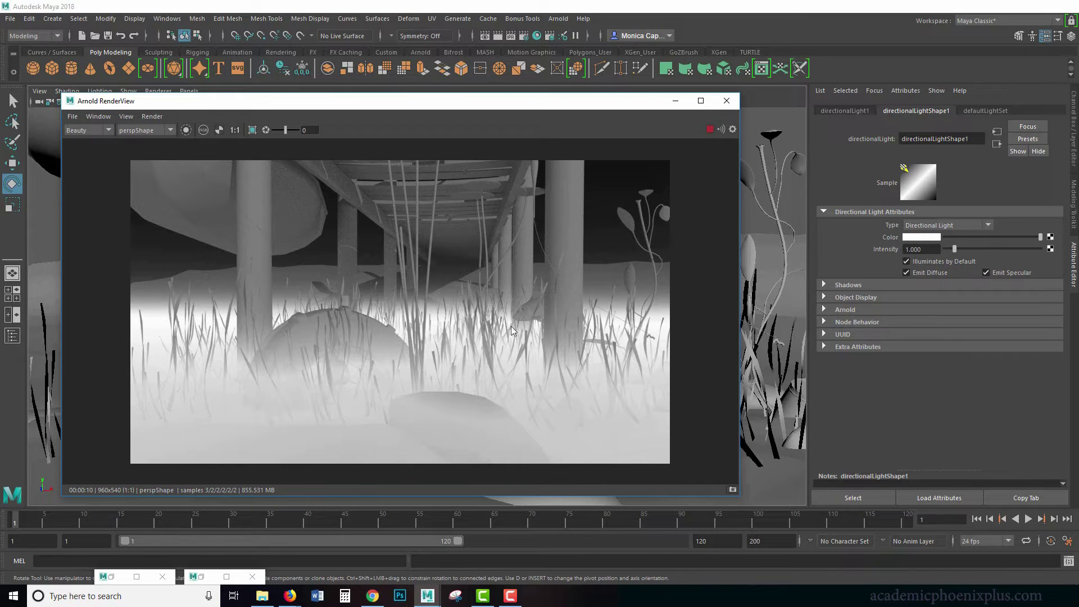
- Minimize the Arnold RenderView after checking the boardwalk underside in the fog
click(675, 101)
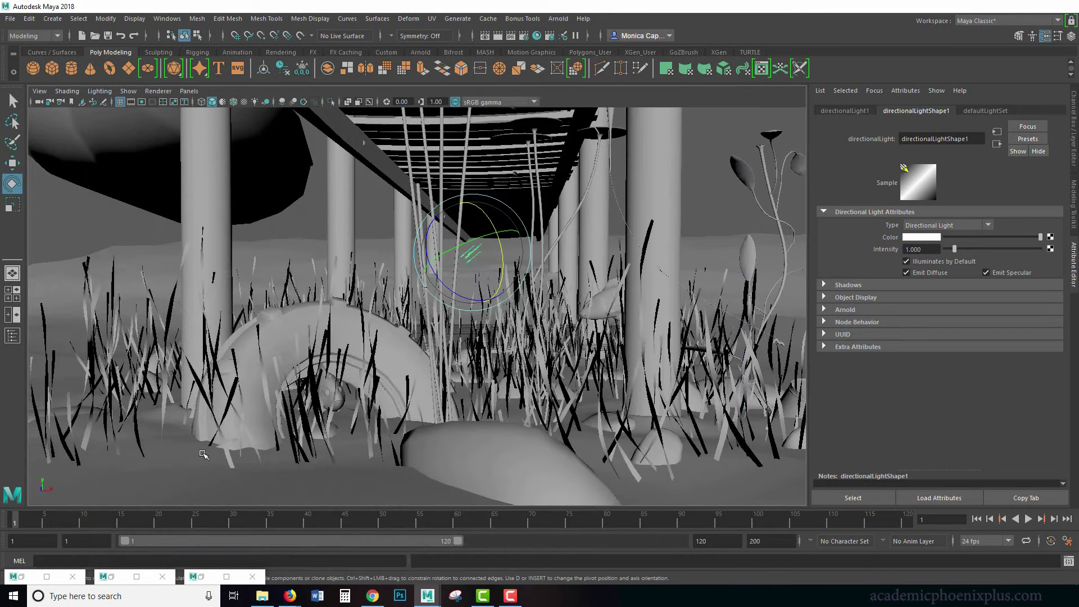
- Create an aiAtmosphereVolume as the Arnold atmosphere in Render Settings > Environment
click(526, 36)
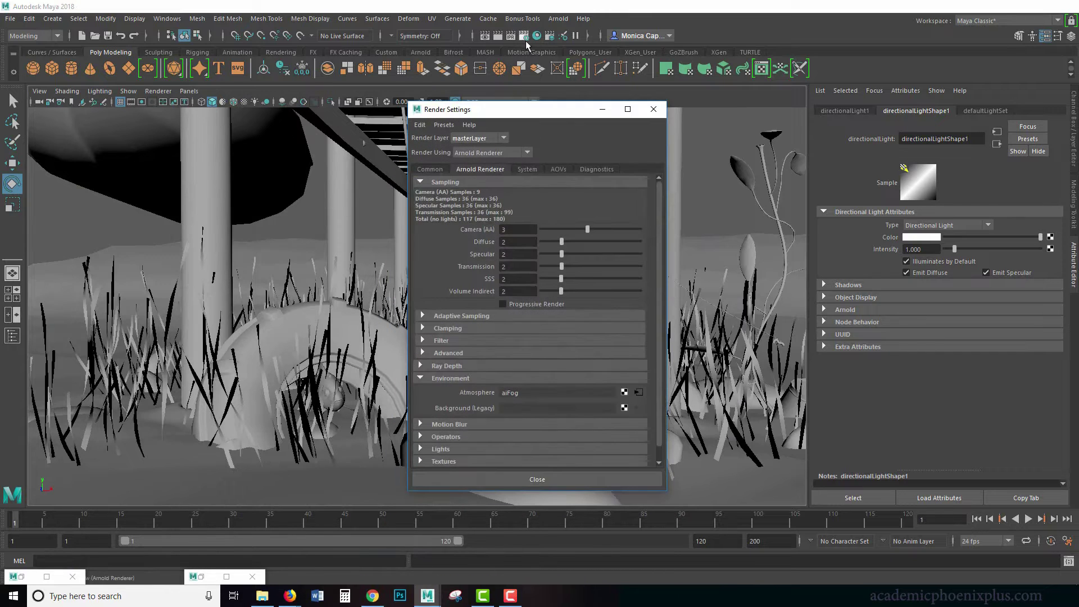
click(626, 392)
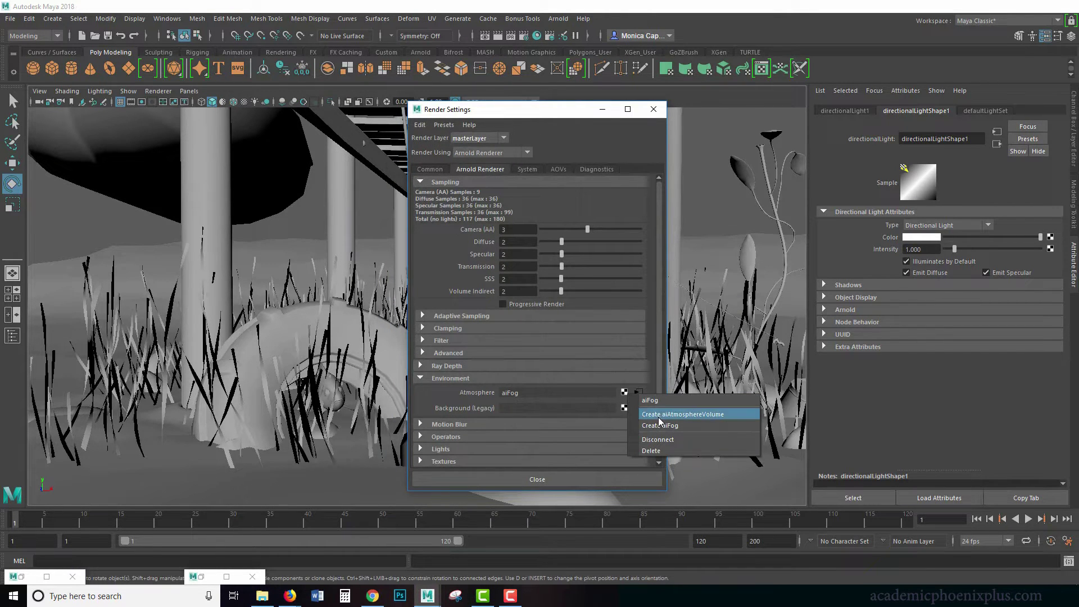
click(666, 414)
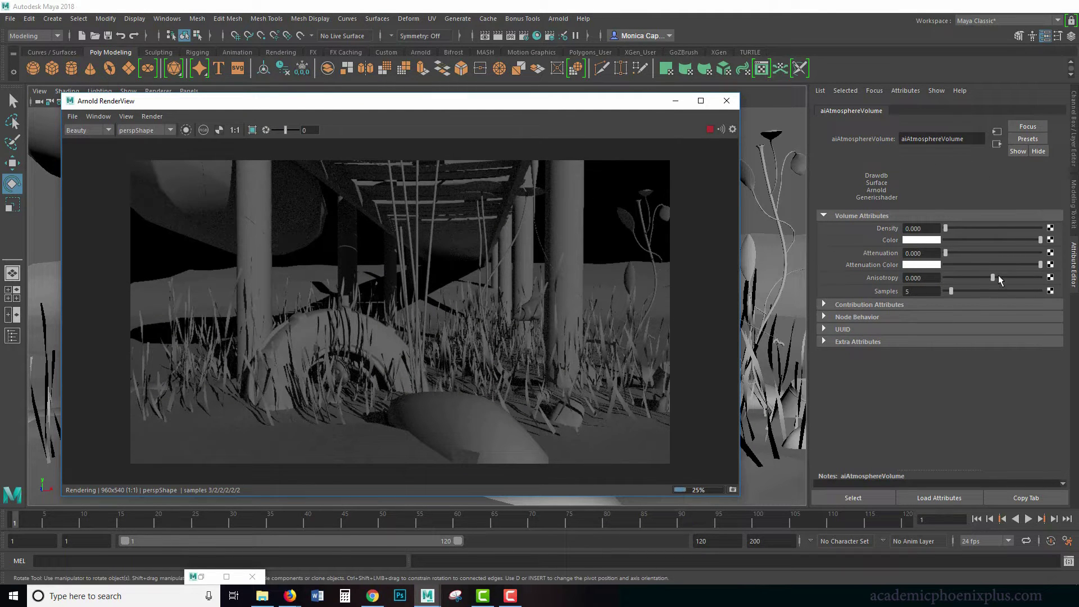
double_click(969, 139)
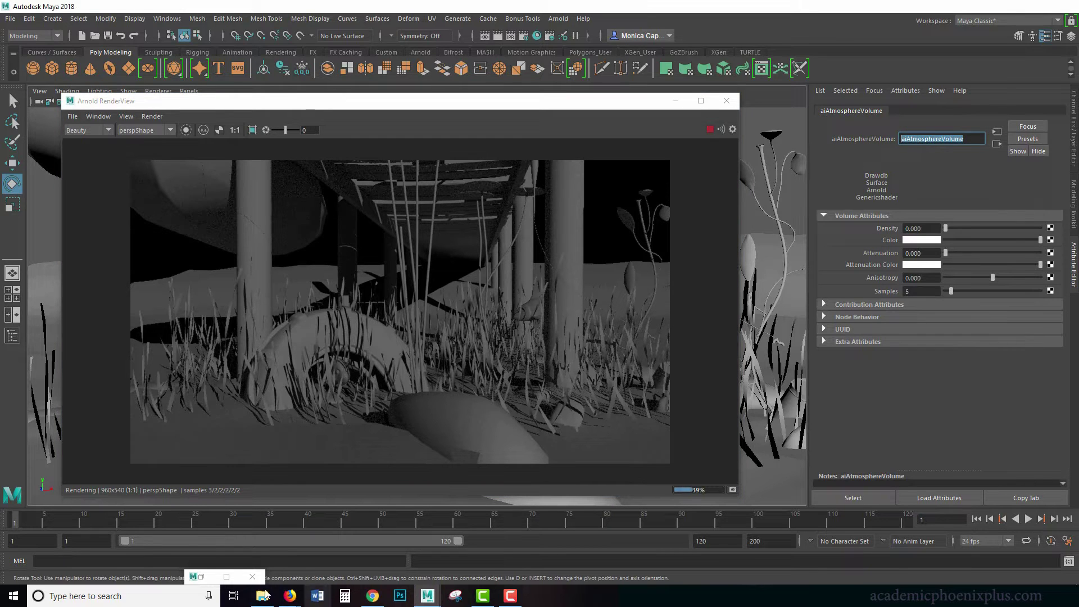
click(200, 577)
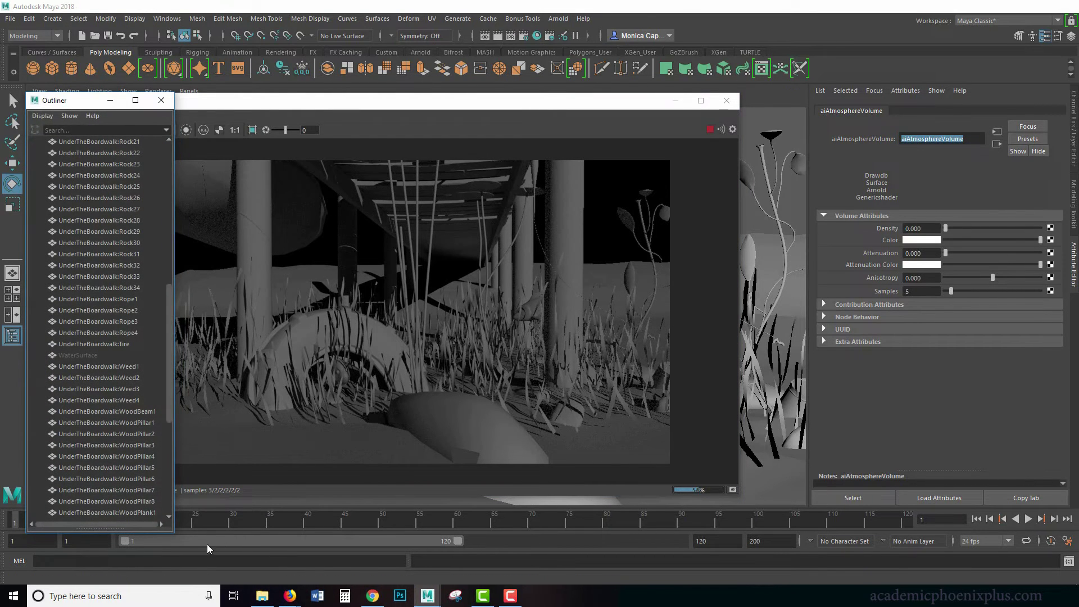
click(523, 35)
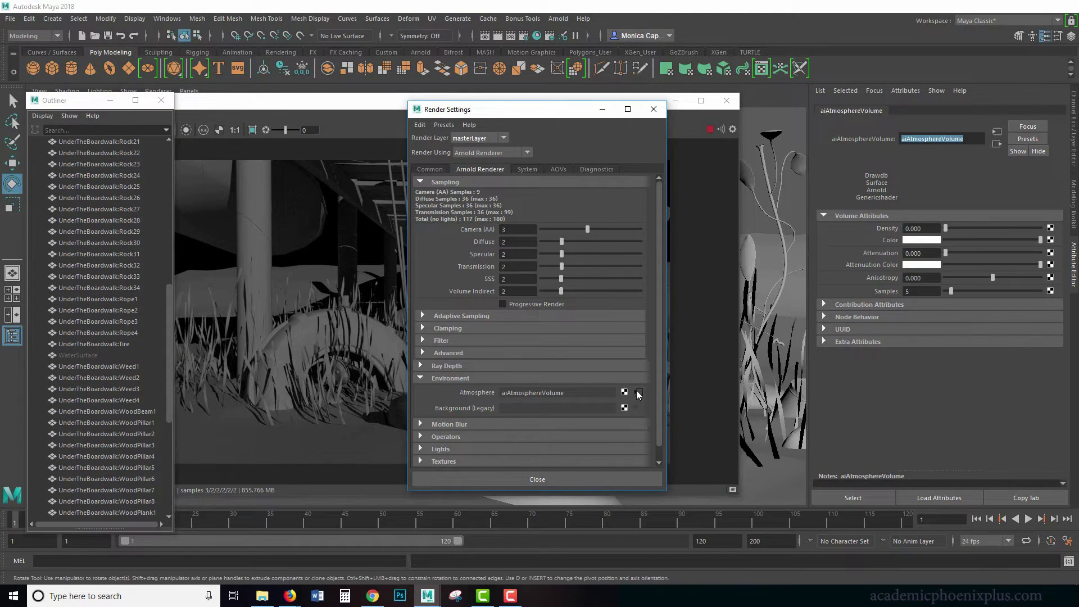
- Raise the aiAtmosphereVolume Density to 1.000, then stop the IPR and minimize the RenderView
click(602, 109)
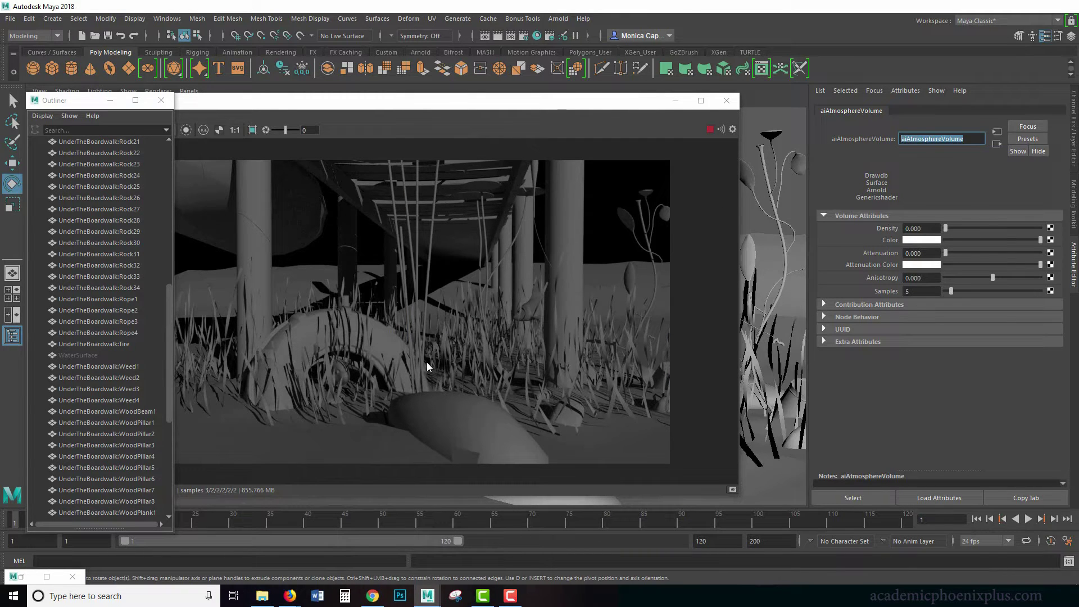
click(519, 106)
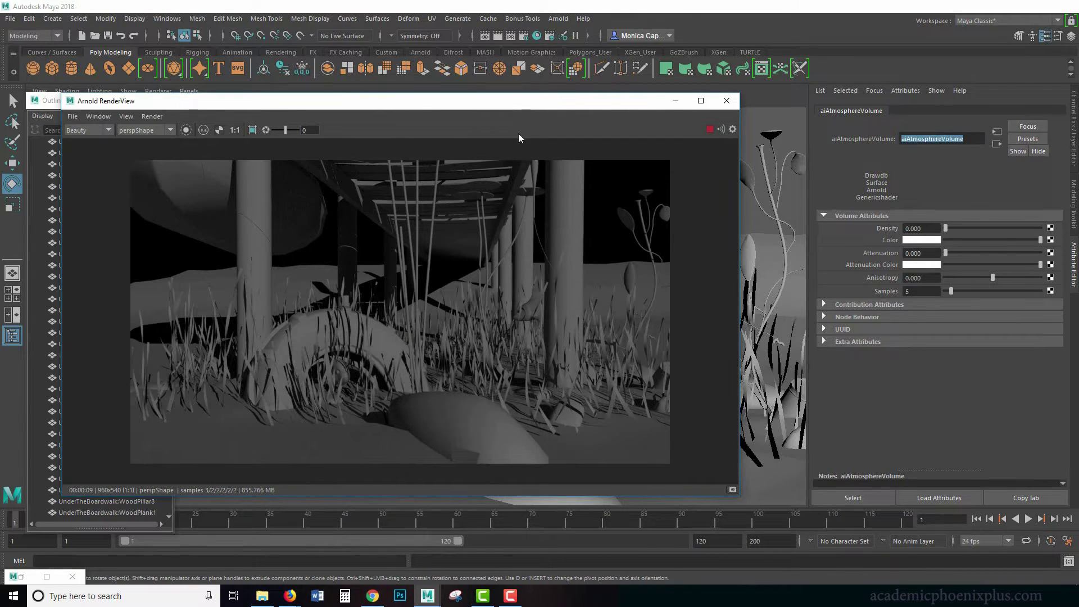
click(930, 228)
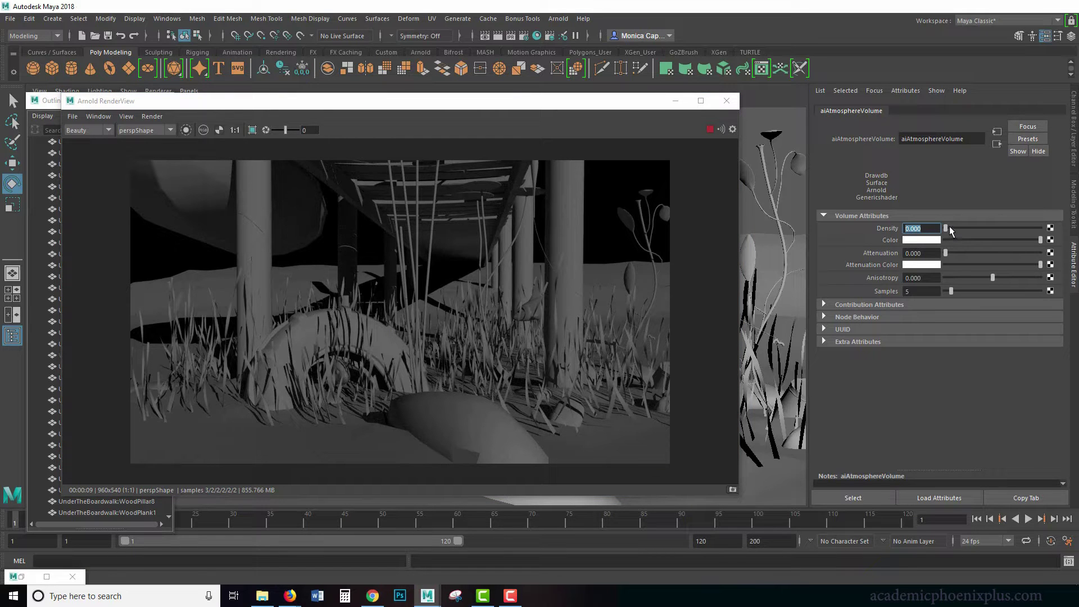
drag(946, 228, 1065, 230)
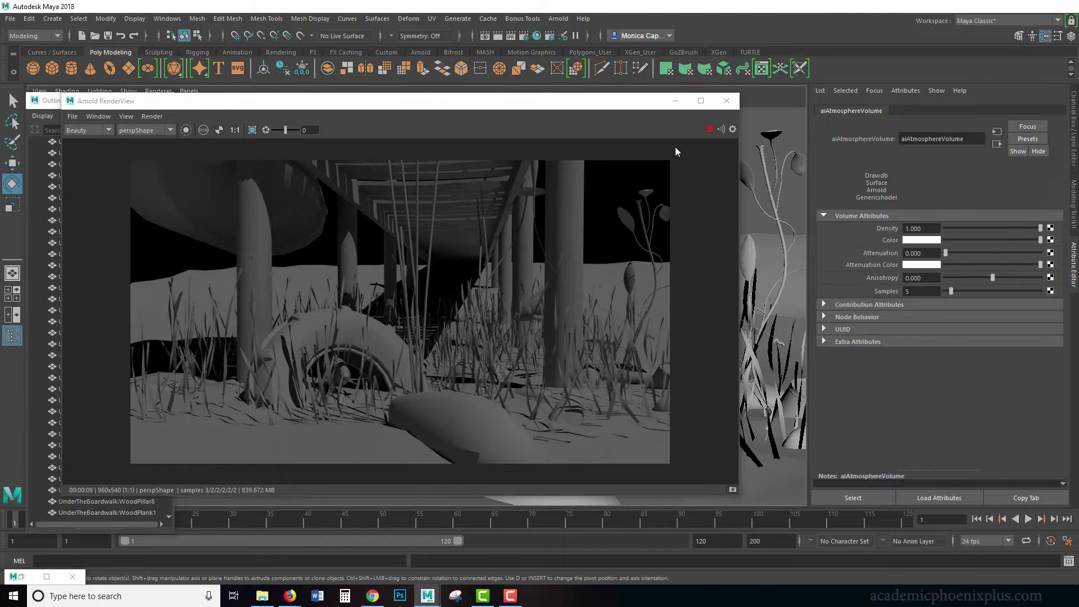
drag(607, 110, 604, 120)
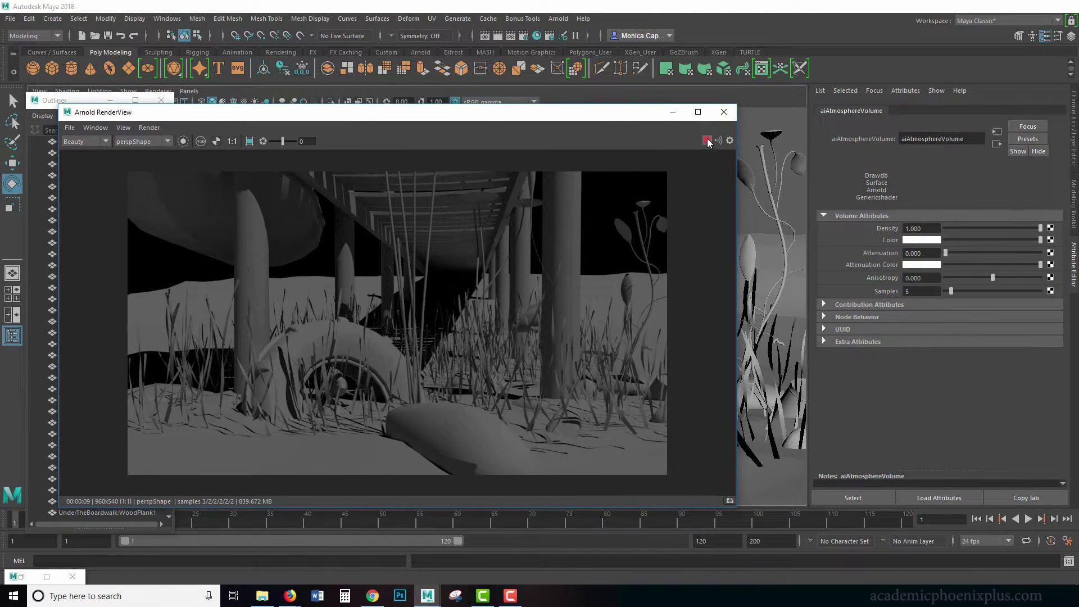
click(706, 141)
click(672, 111)
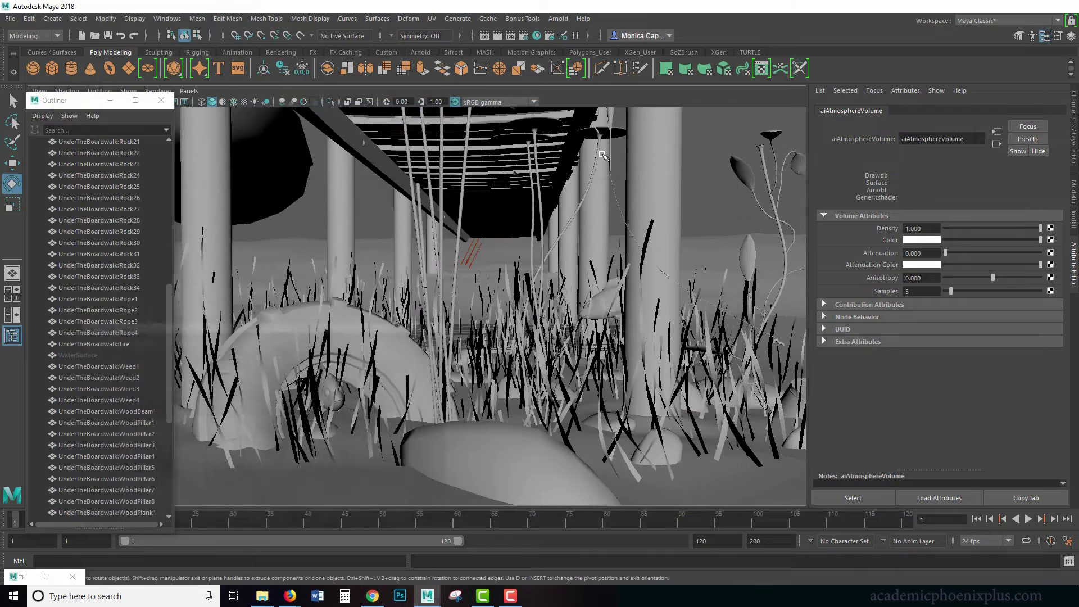
- Select directionalLight1 and rotate it with the Rotate manipulator to re-aim it
click(471, 256)
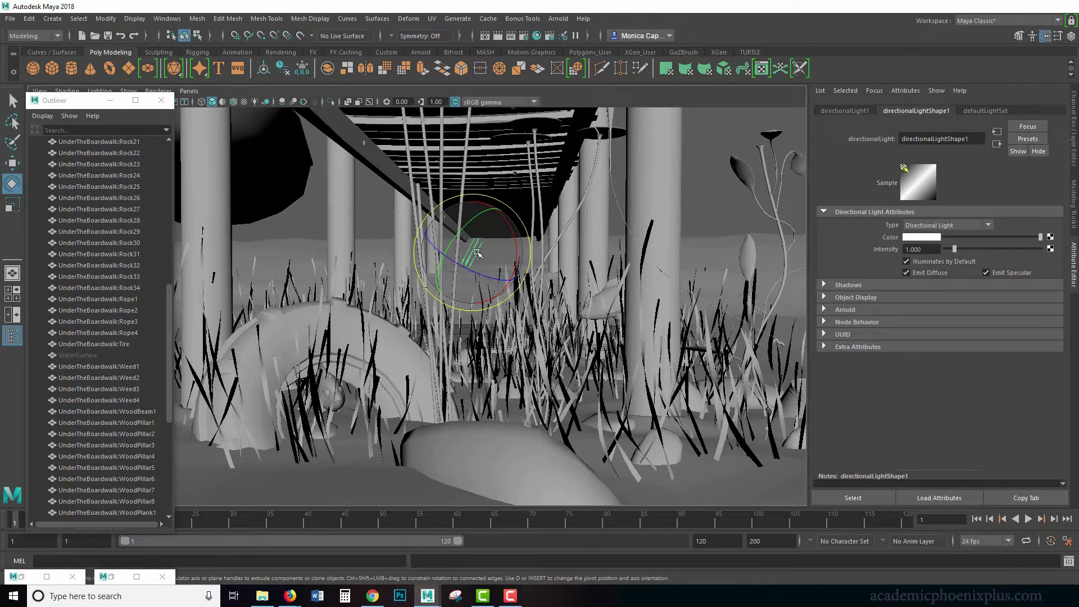
drag(502, 251, 506, 285)
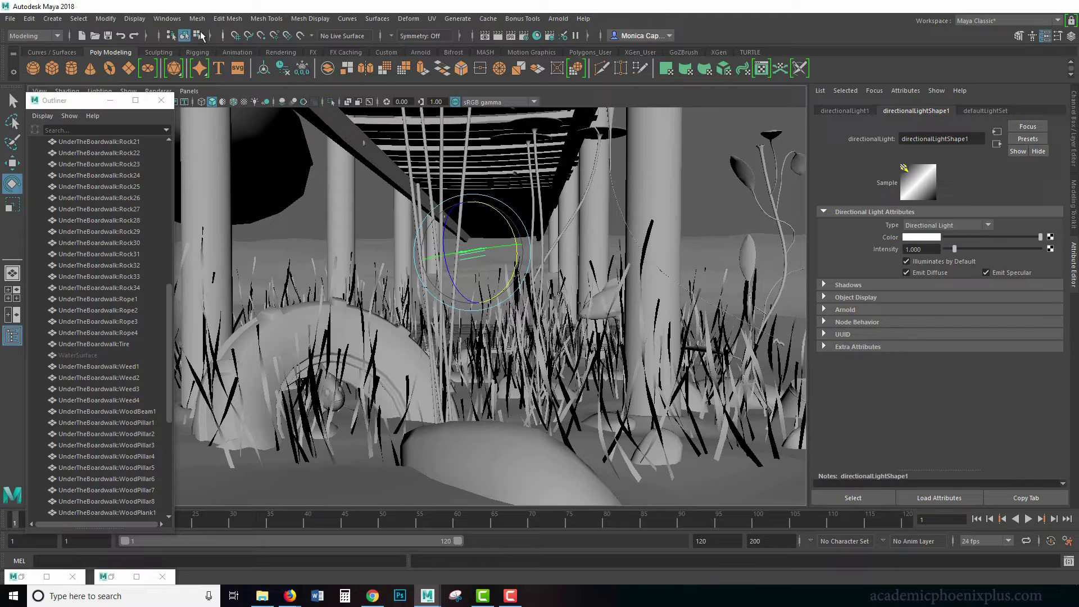
- Add a spot light from Create > Lights > Spot Light
click(53, 19)
mouse_move(129, 79)
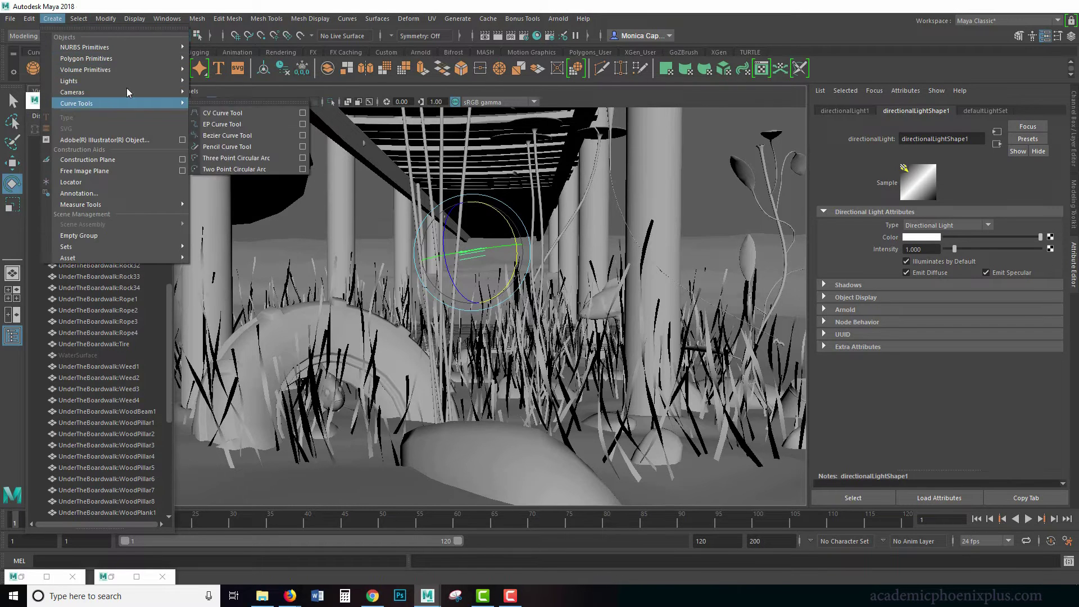
click(248, 125)
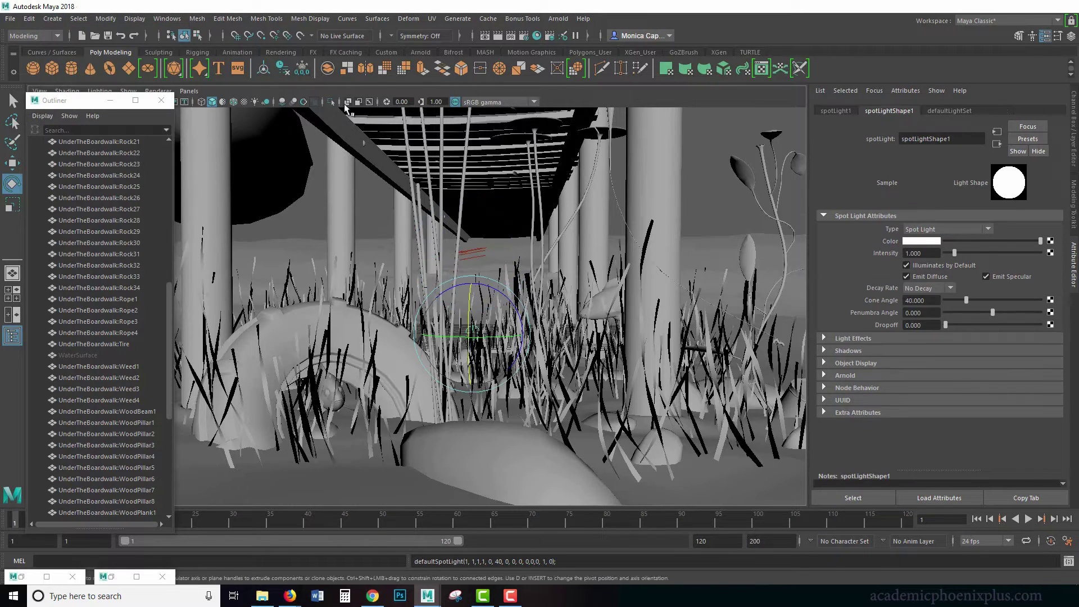
- Look through the spot light and adjust its view toward the floor, grass and pillars
click(189, 91)
click(242, 138)
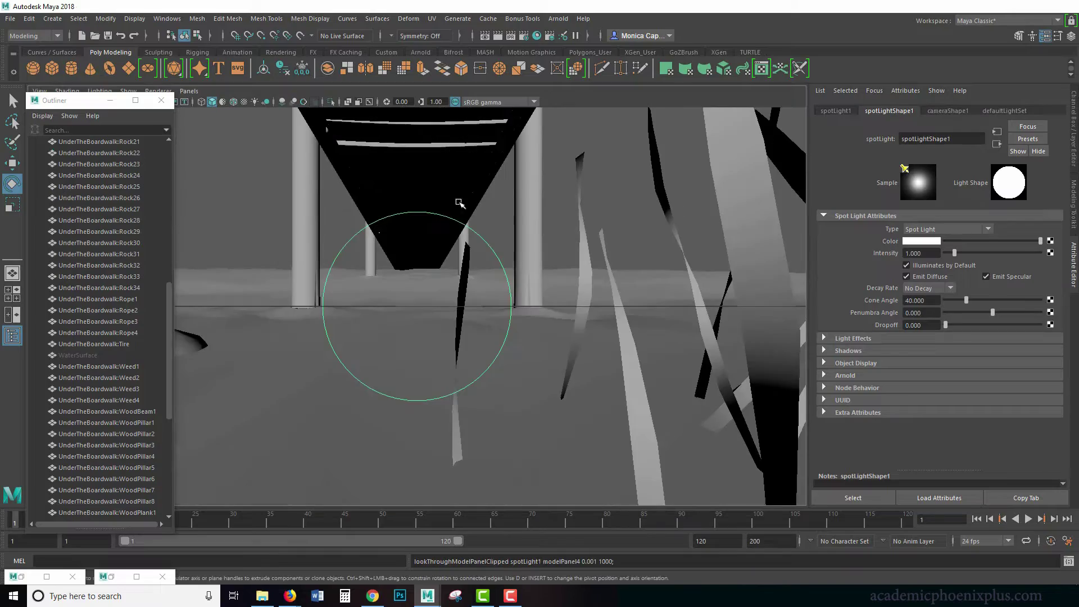
scroll(607, 245, up, 3)
alt+drag(606, 245, 707, 297)
click(666, 308)
alt+drag(576, 318, 747, 214)
key(F9)
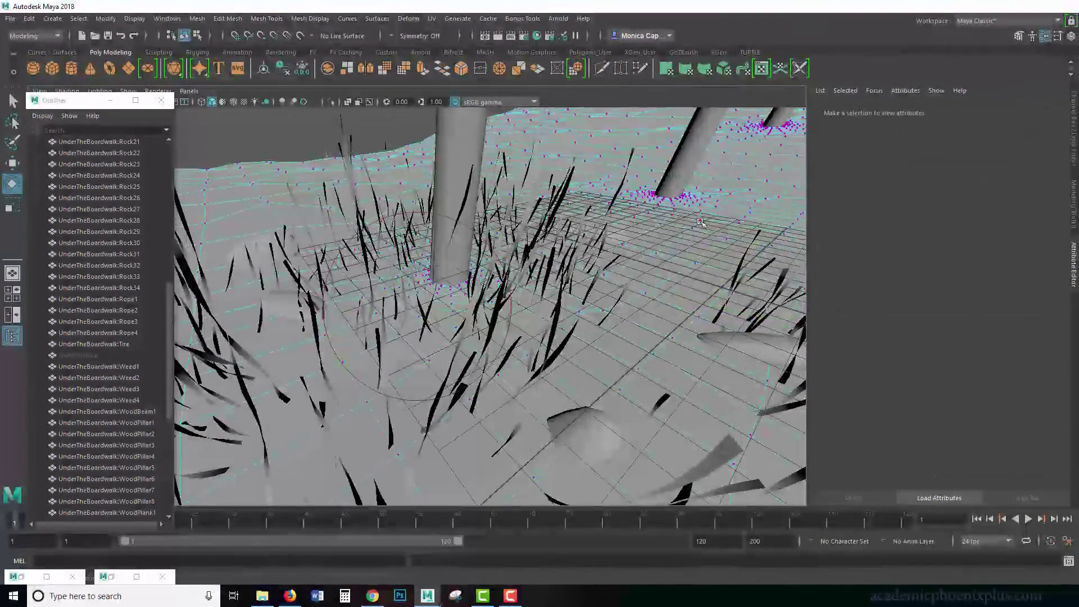
alt+drag(668, 216, 597, 261)
right_drag(633, 248, 584, 253)
- Return the viewport to the persp camera and close the Render Settings window
click(189, 91)
mouse_move(214, 100)
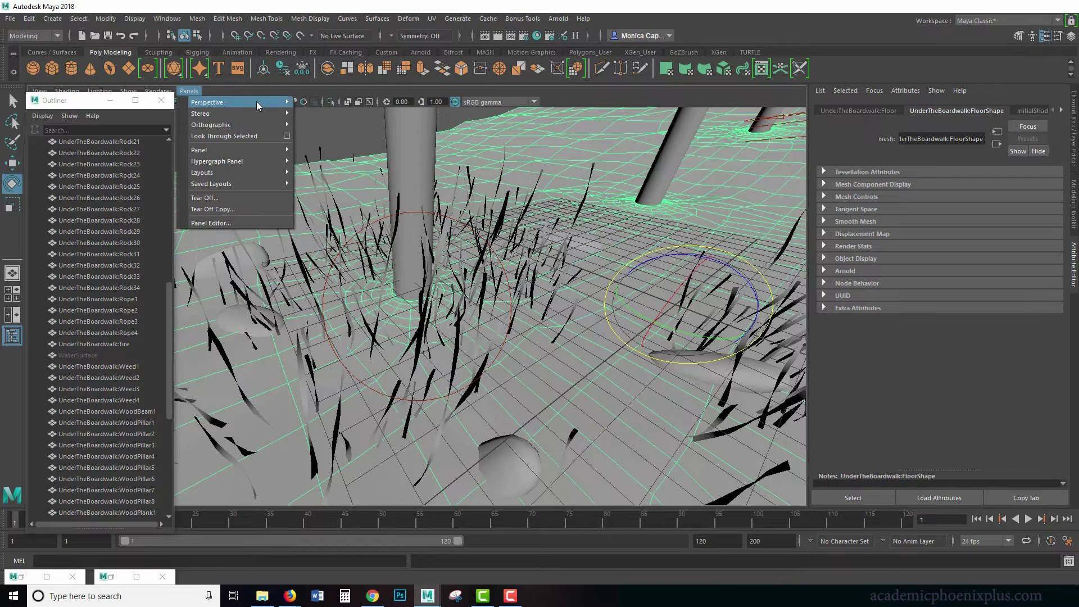
click(326, 104)
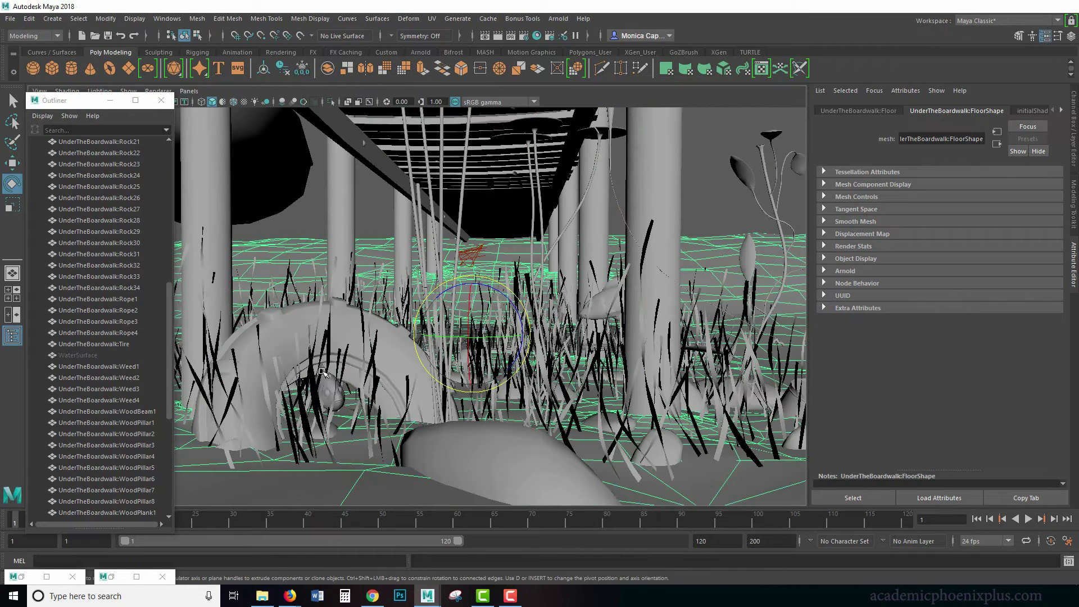
click(23, 578)
click(621, 115)
- Restore the Arnold RenderView, start a new interactive render, then minimize it
click(111, 577)
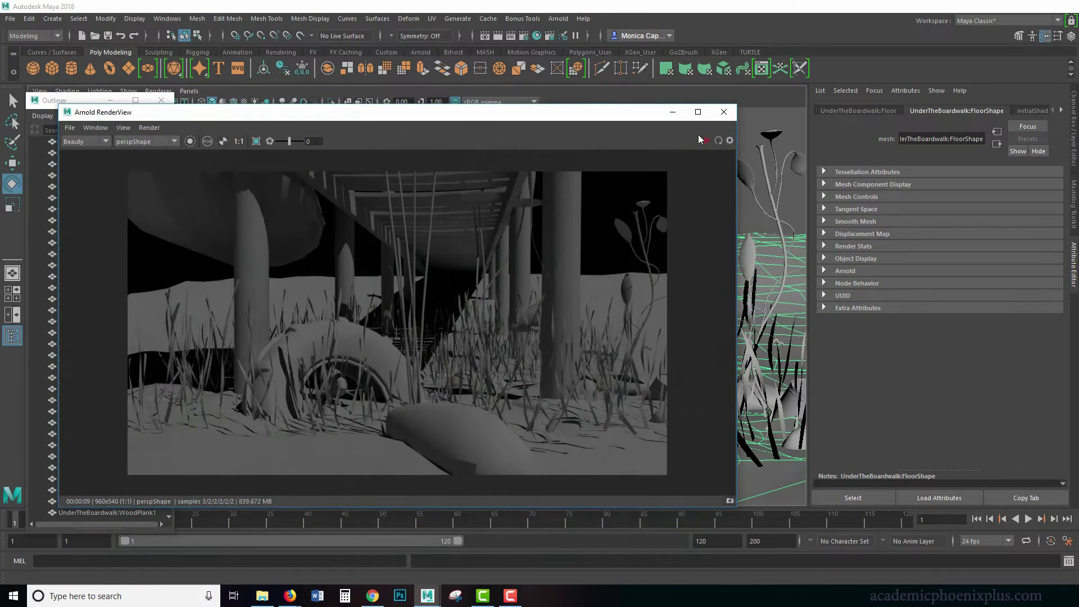
click(703, 140)
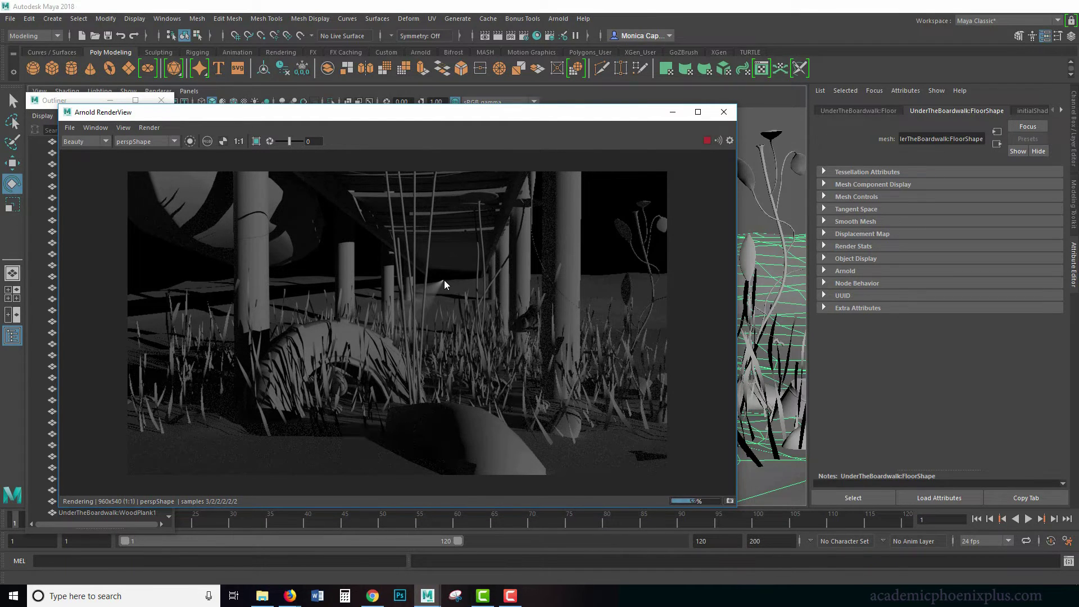
click(669, 113)
- Look through spotLight1, aim it down at the boardwalk, and re-render it
click(479, 251)
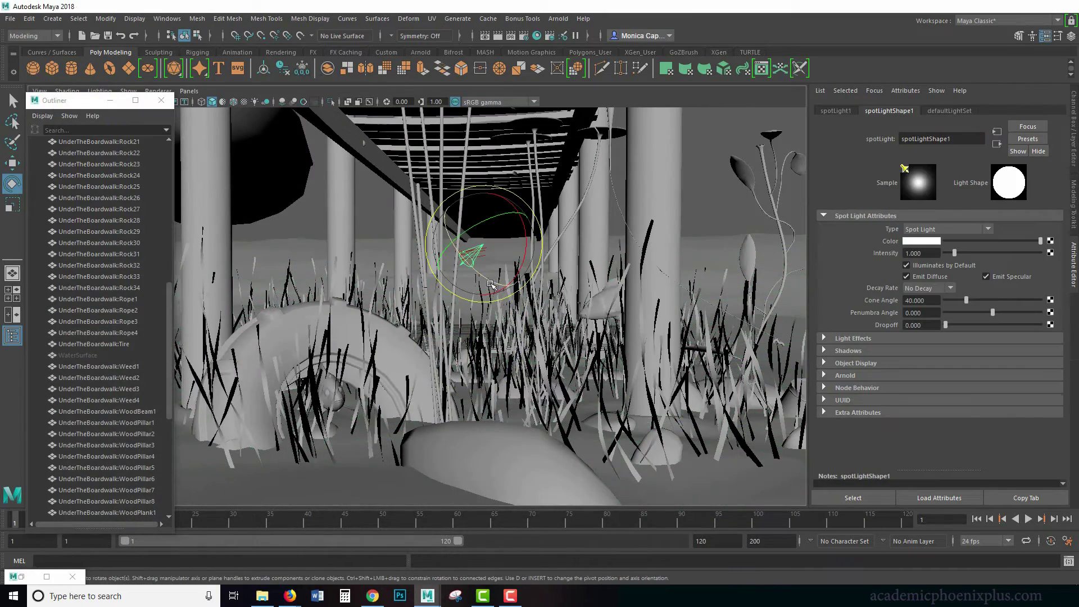
click(189, 90)
click(229, 142)
alt+drag(582, 230, 417, 267)
click(300, 74)
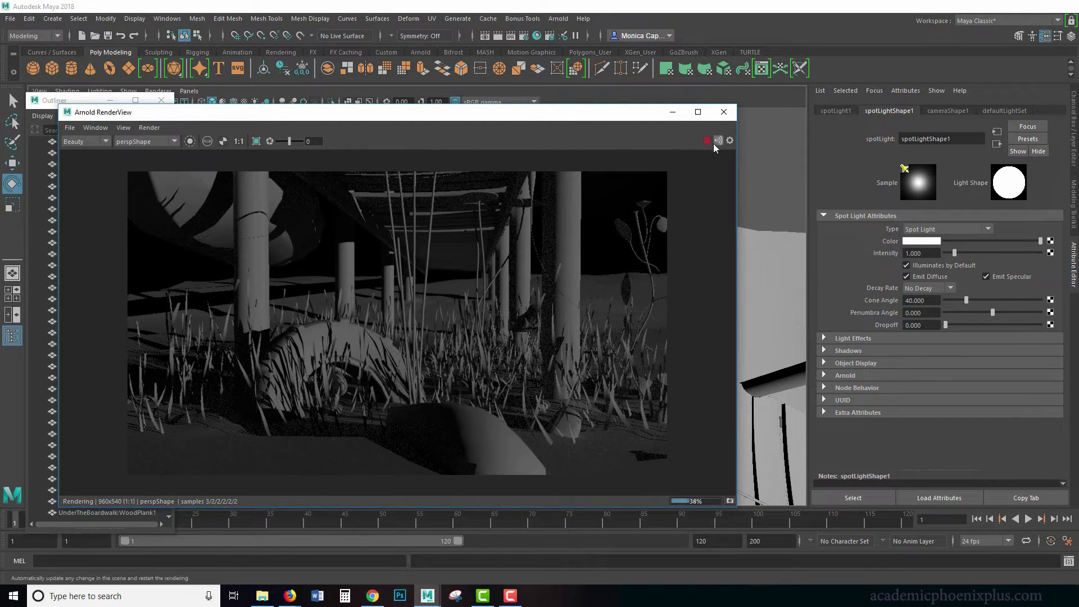
drag(933, 254, 878, 254)
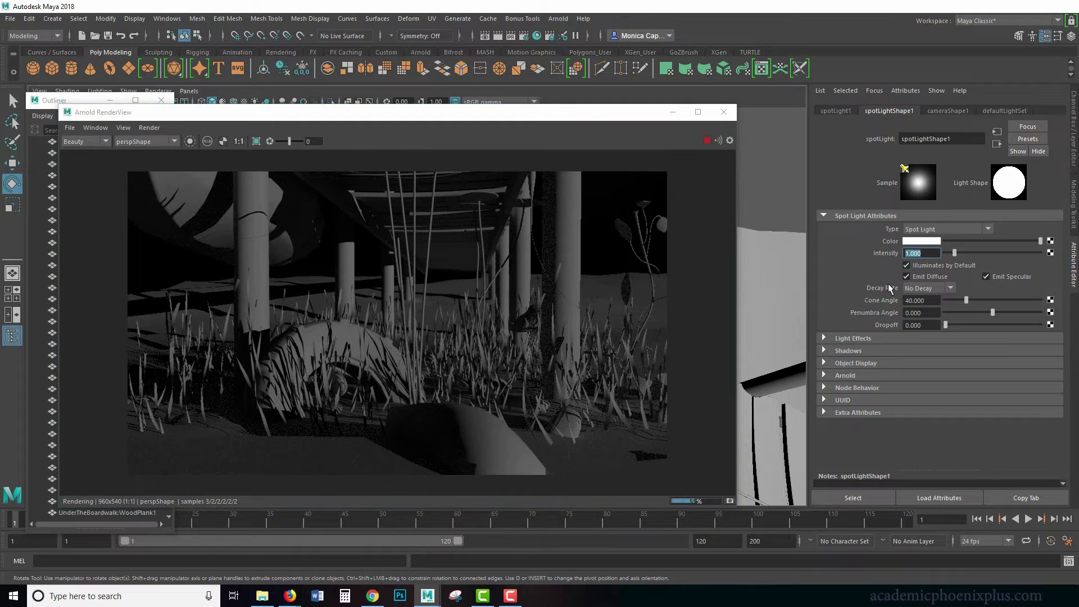
- Set spotLight1 Intensity to 10 and its Arnold Exposure to 4, then minimize the RenderView
text(10)
key(Return)
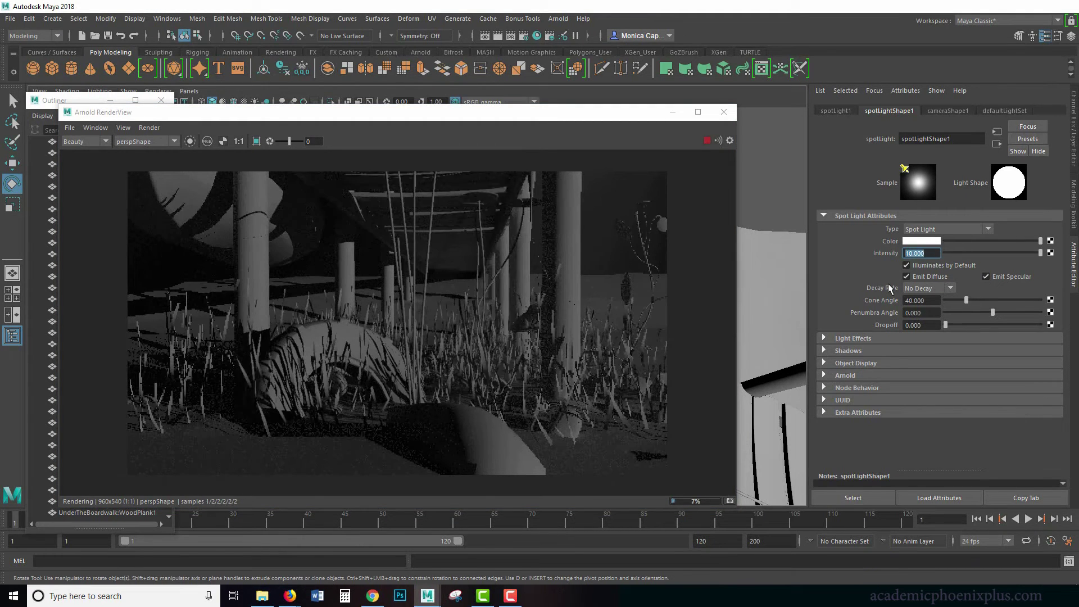
click(861, 375)
scroll(955, 371, down, 2)
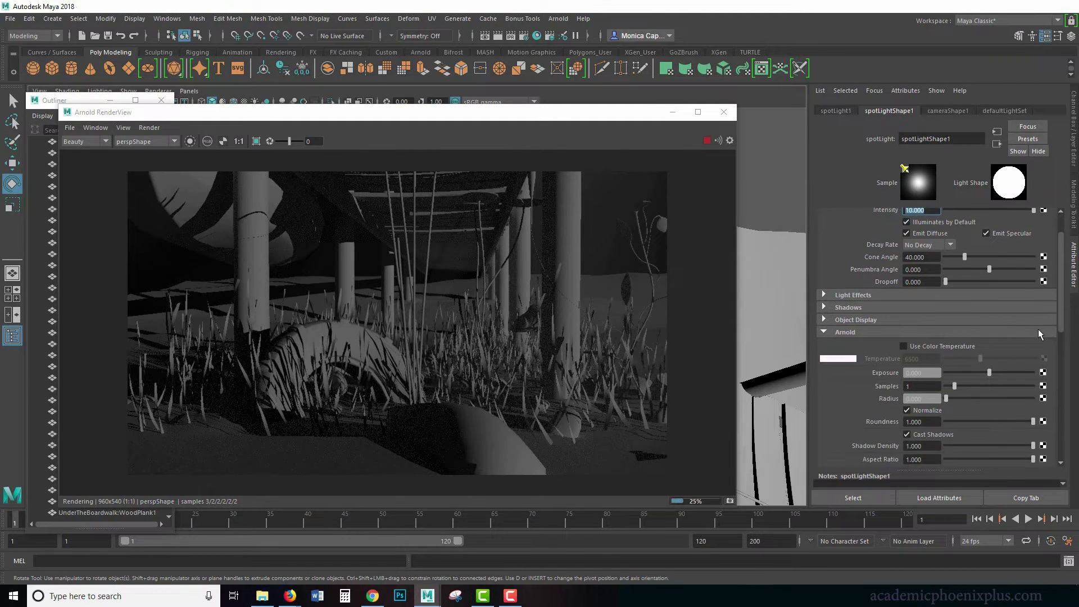
click(921, 373)
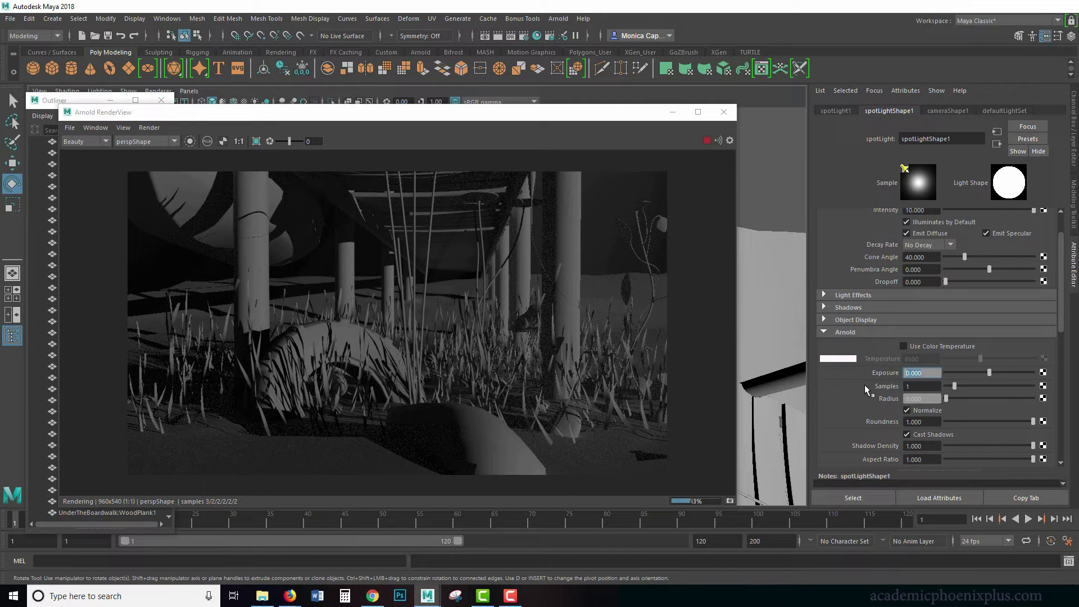
text(2)
key(Return)
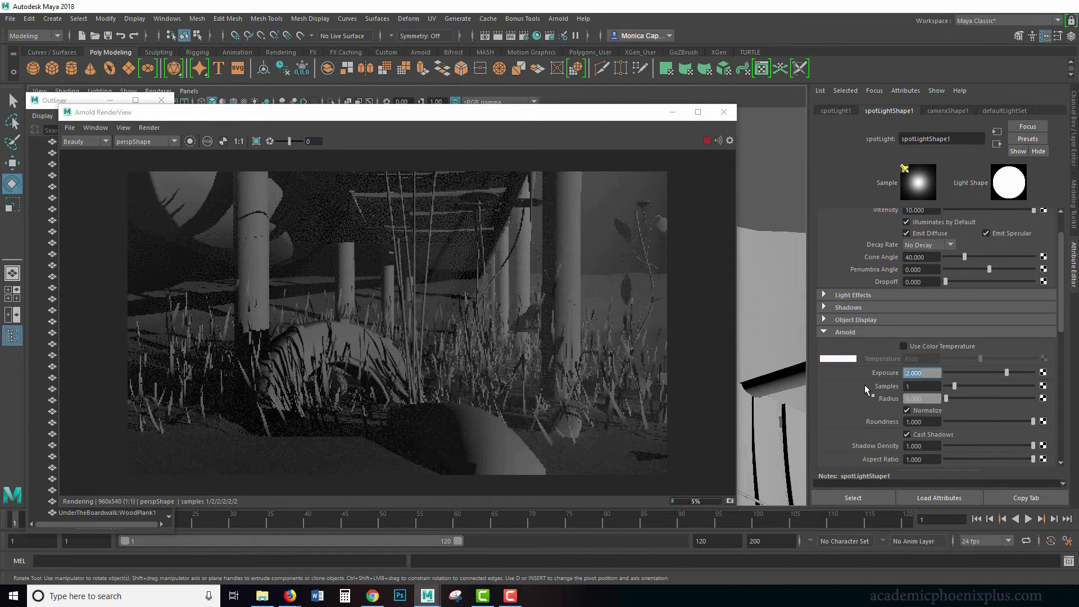
text(4)
key(Return)
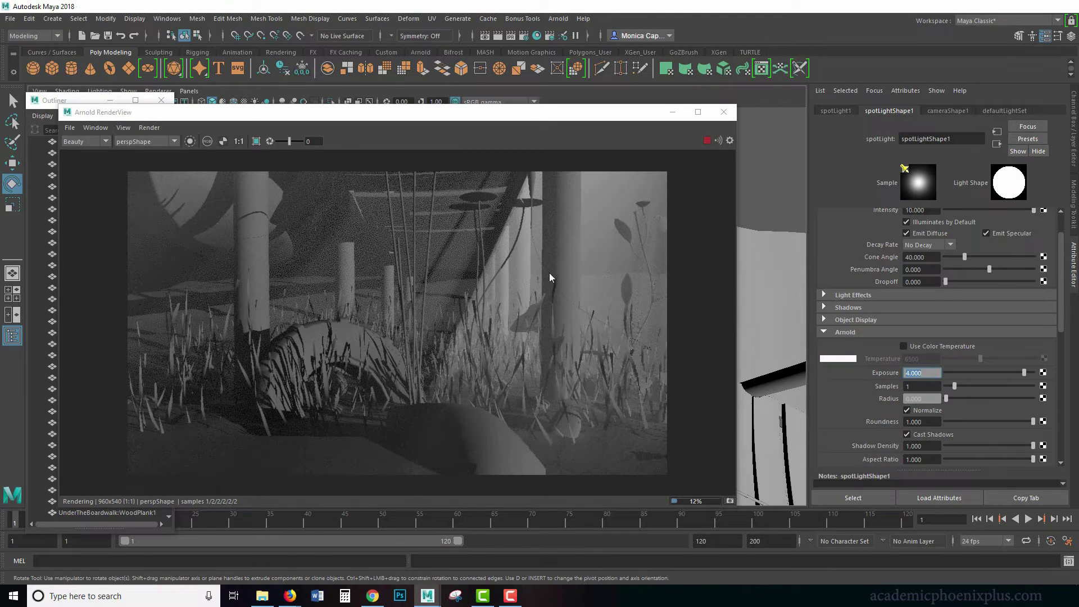
click(672, 112)
- Orbit to a new boardwalk angle, refresh the Arnold render, then minimize it and orbit again
alt+drag(479, 330, 434, 323)
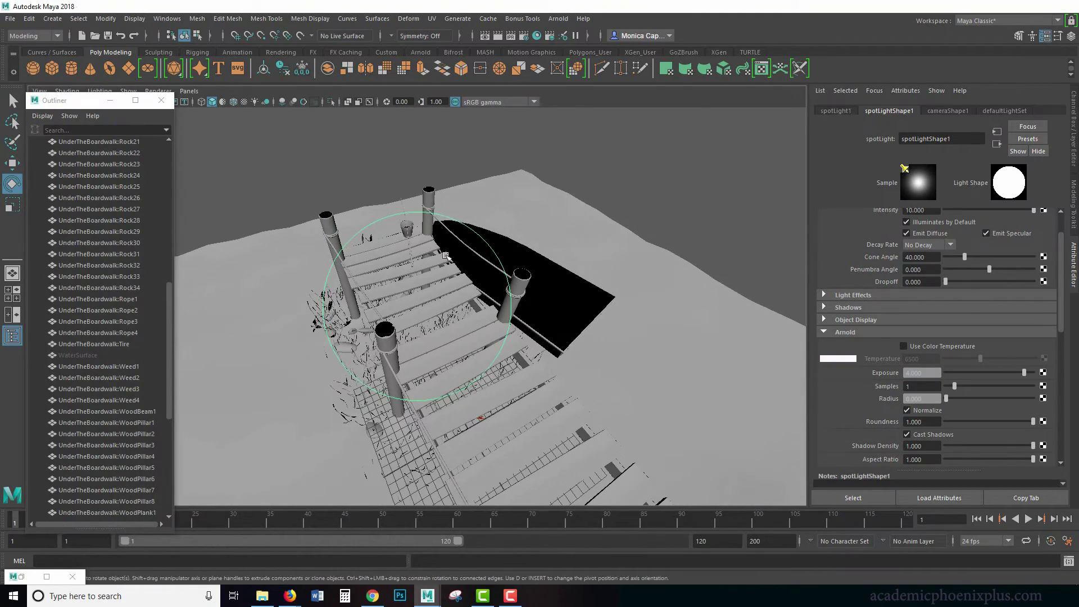
alt+drag(452, 259, 489, 284)
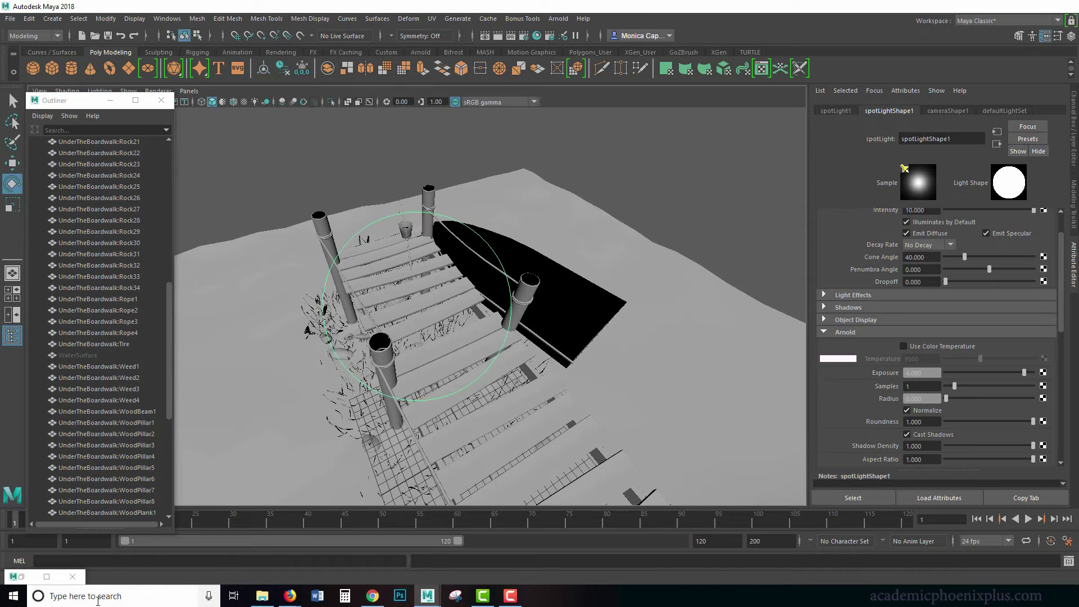
click(47, 576)
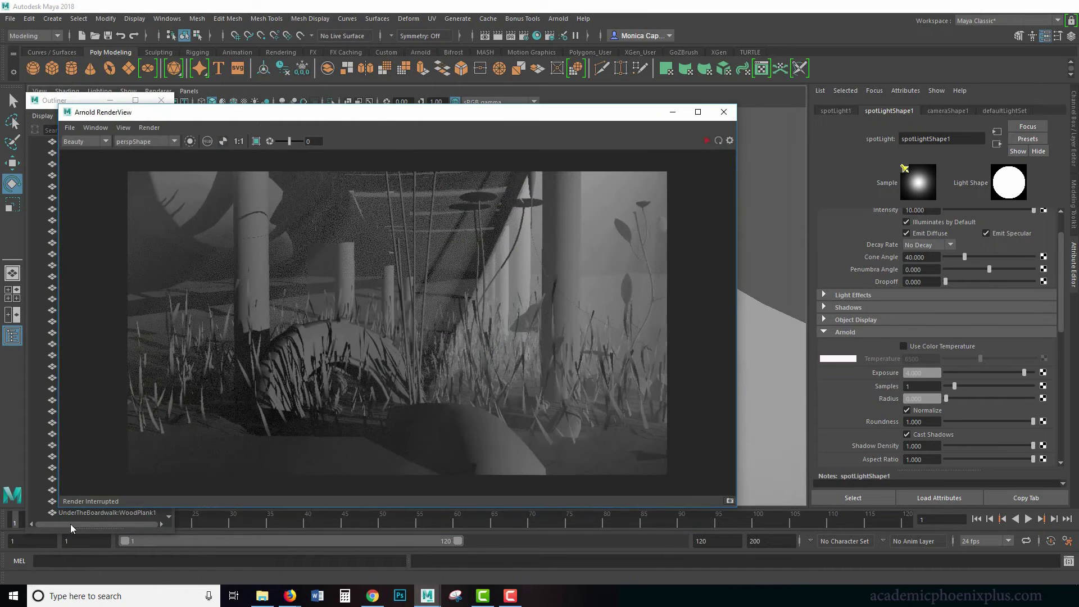
click(702, 140)
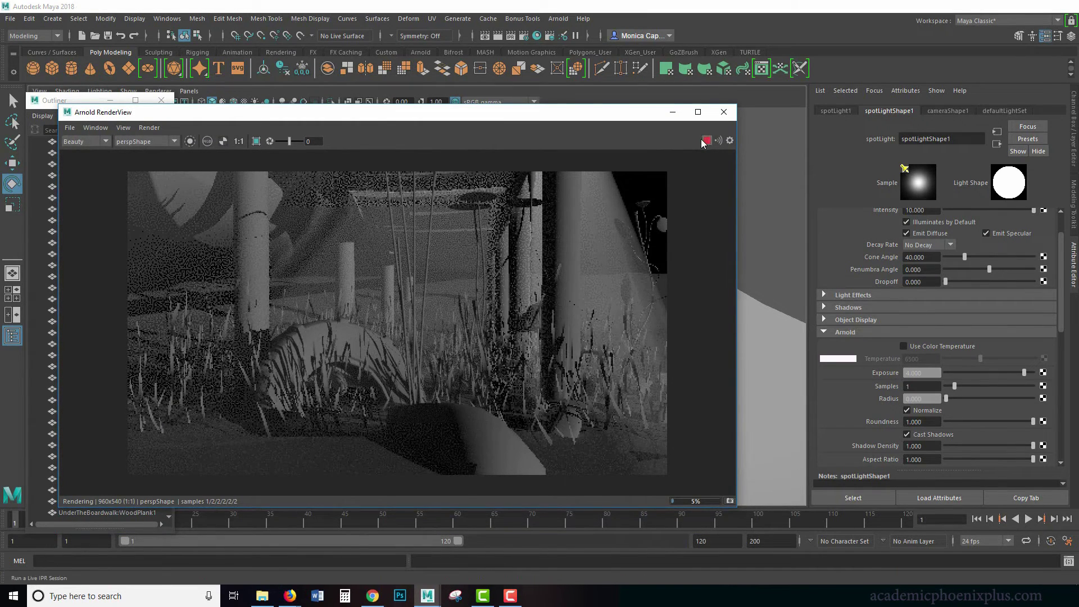
click(672, 111)
click(461, 310)
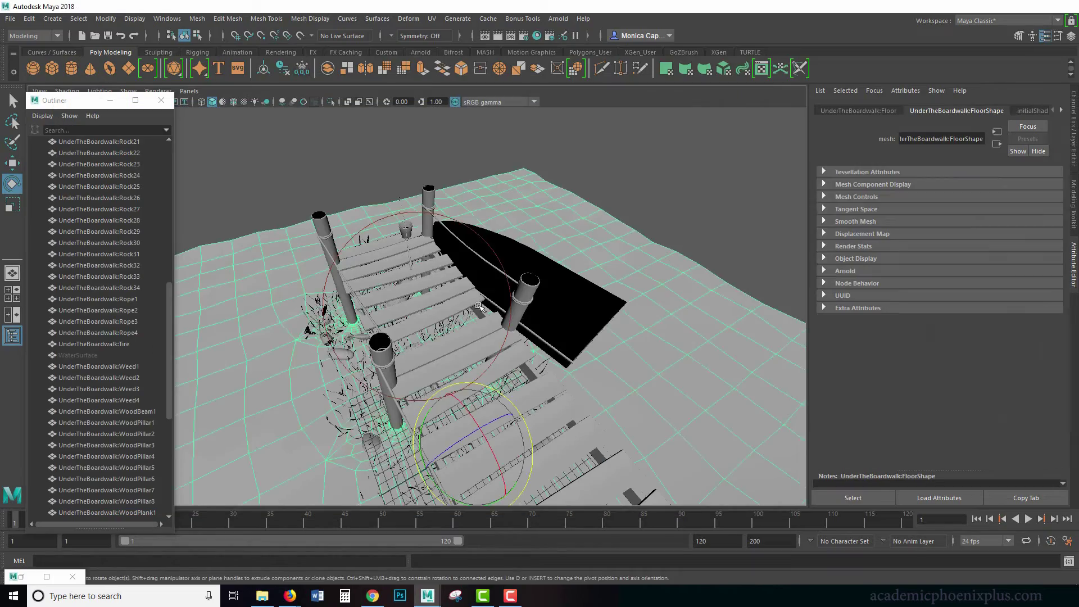
alt+drag(461, 311, 446, 277)
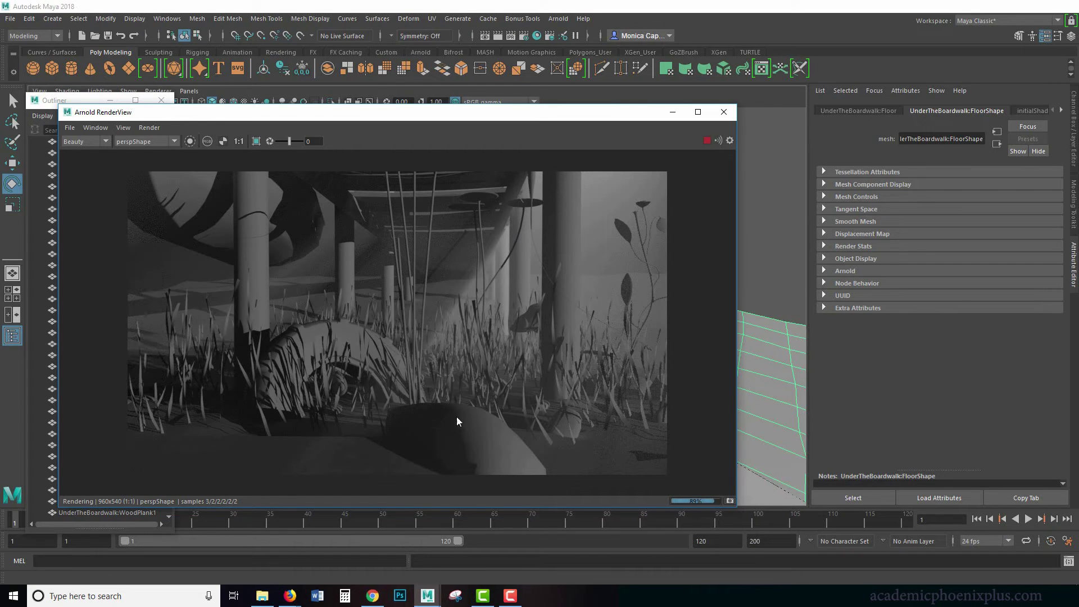
- Select spotLight1 in the Outliner
click(46, 102)
drag(59, 144, 59, 178)
drag(169, 315, 166, 507)
click(74, 490)
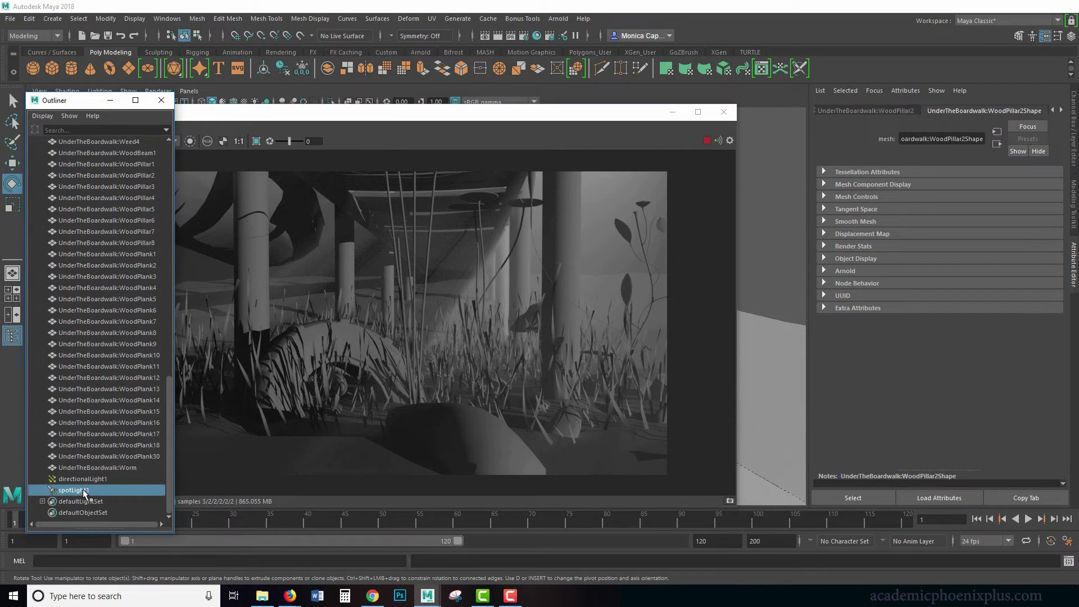
drag(1060, 257, 1059, 242)
- Try blue, magenta, cyan, green and yellow tints for the spotlight colour
click(931, 243)
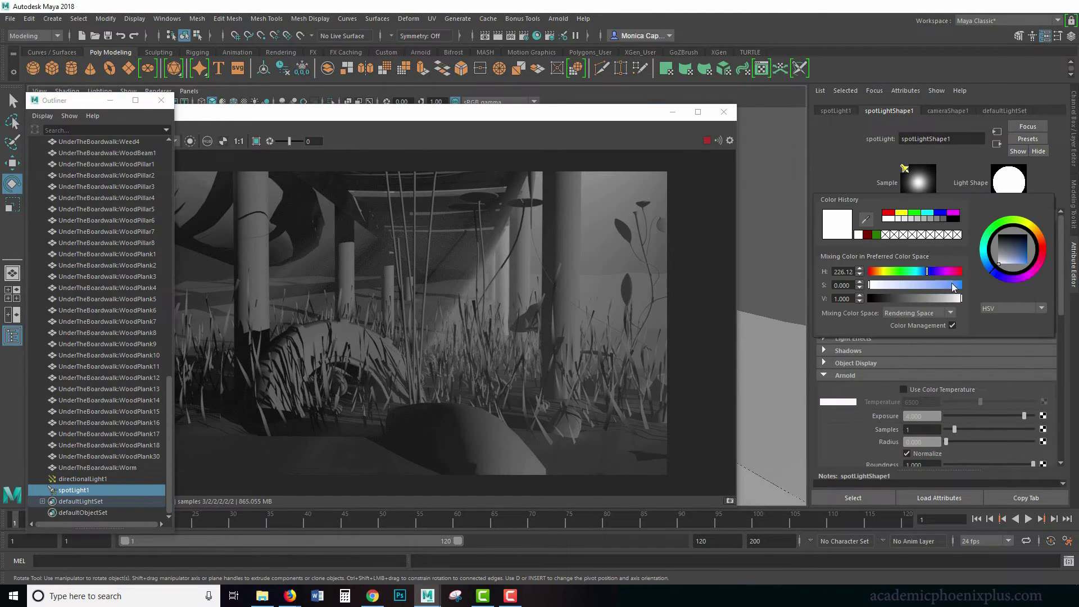
drag(953, 282, 890, 285)
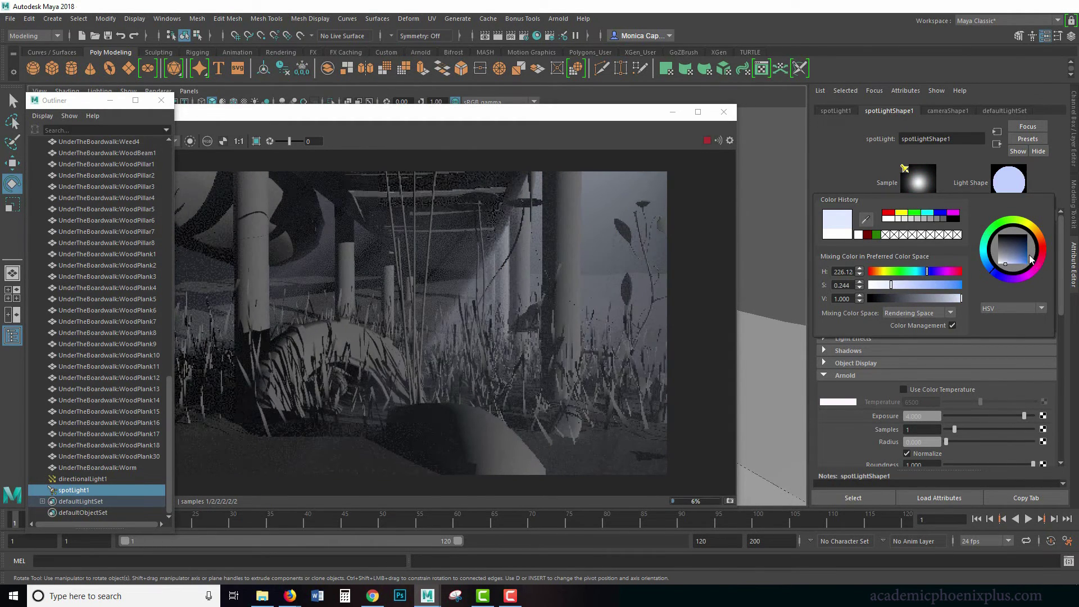
drag(1030, 258, 1010, 247)
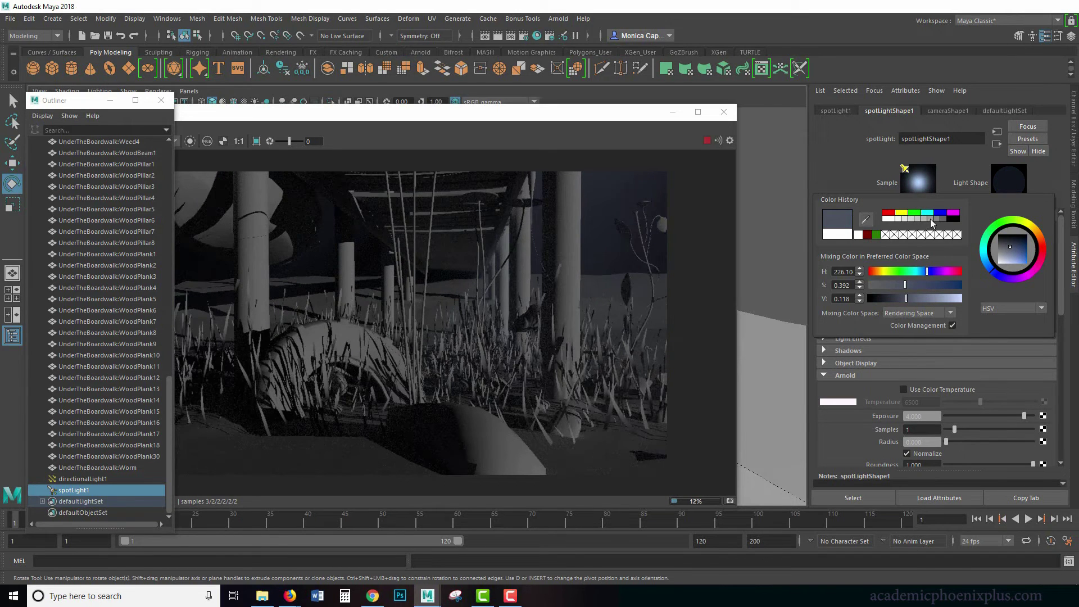
click(955, 214)
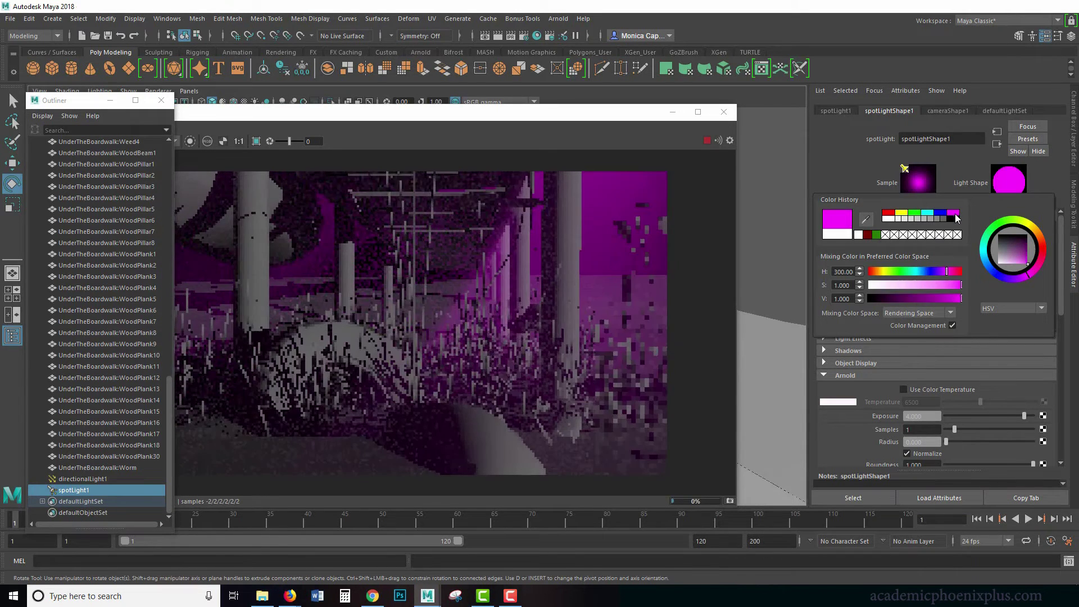
click(914, 272)
click(907, 272)
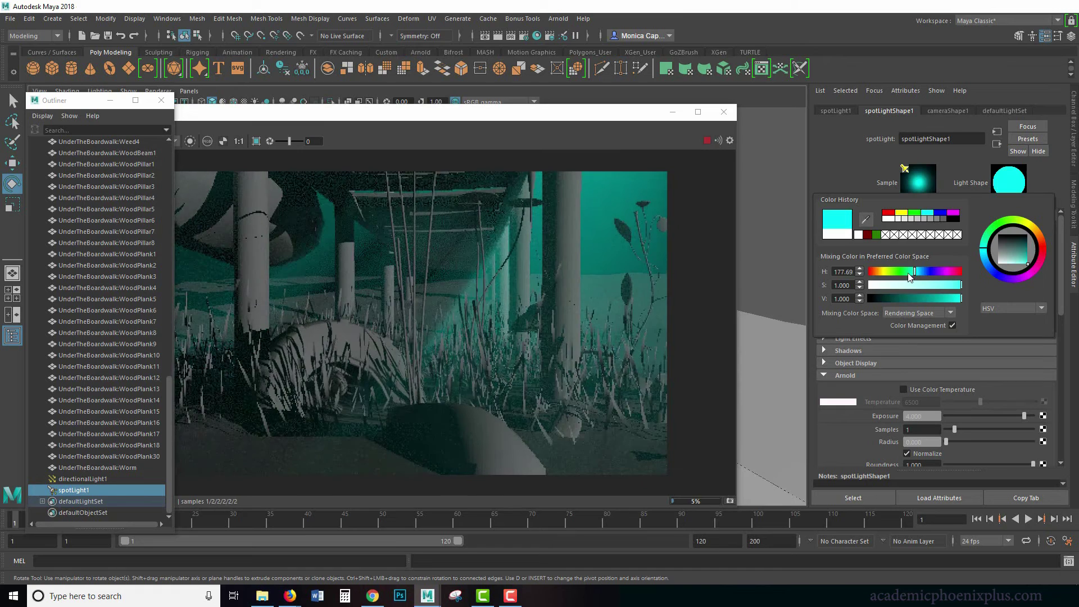
click(886, 272)
click(929, 299)
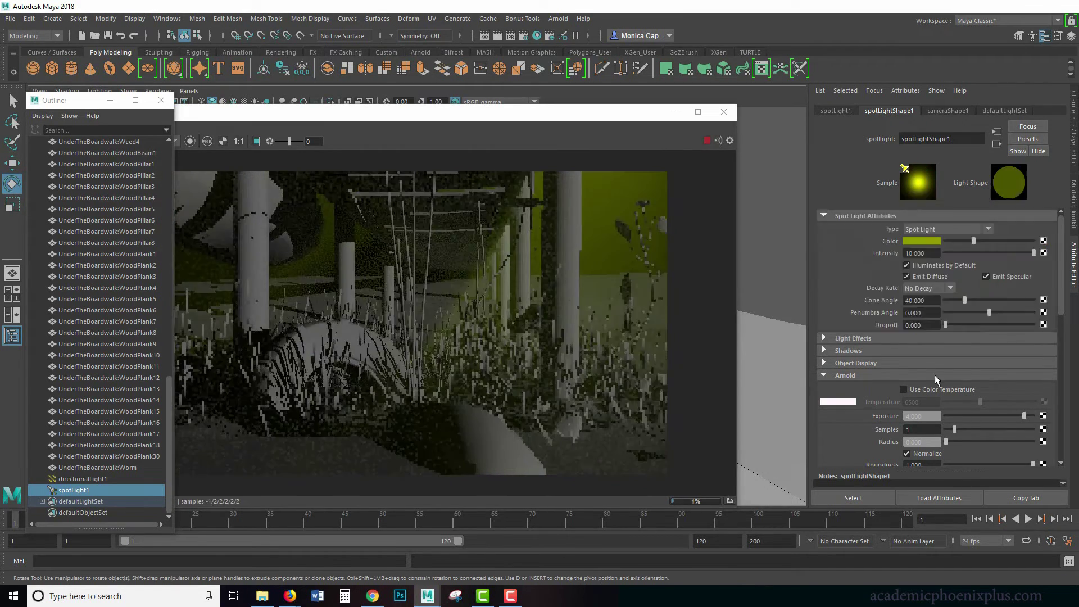
- Enable Use Color Temperature at 7562 and reset the spotlight colour to white
click(929, 389)
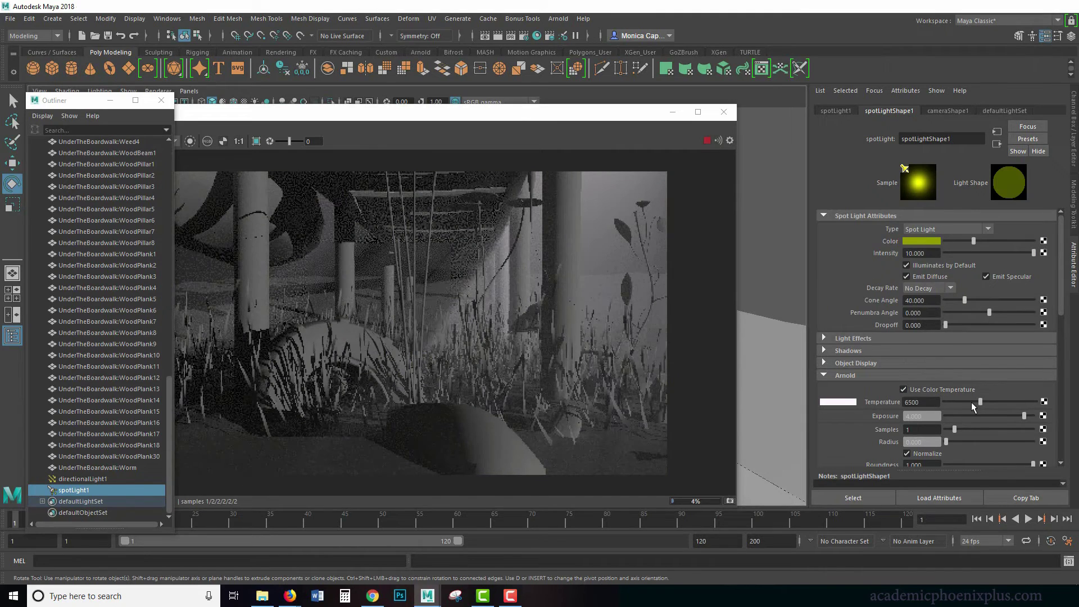
drag(972, 401, 1011, 398)
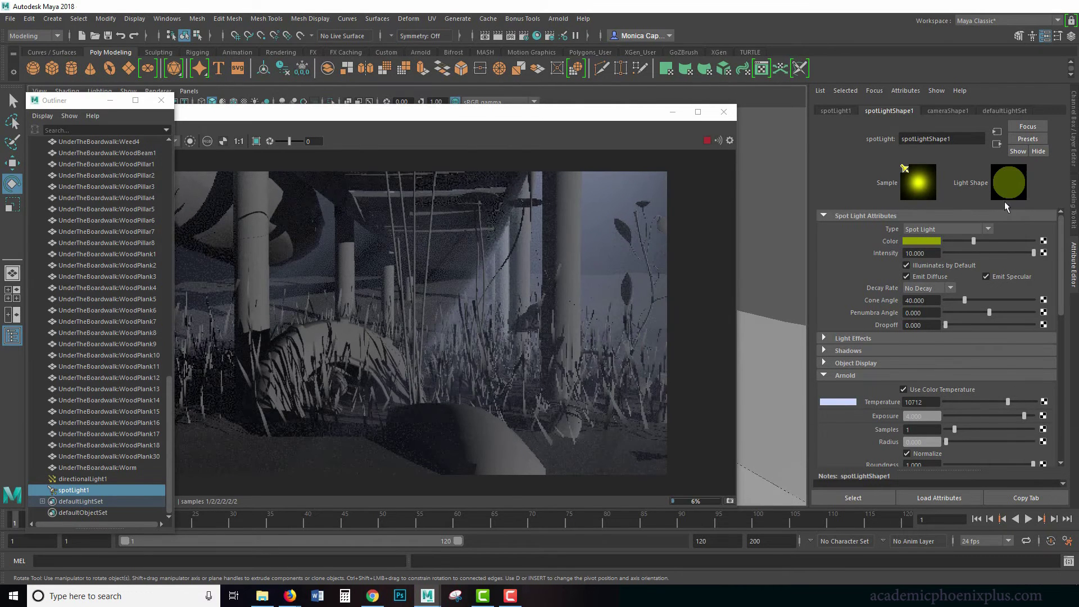
click(905, 241)
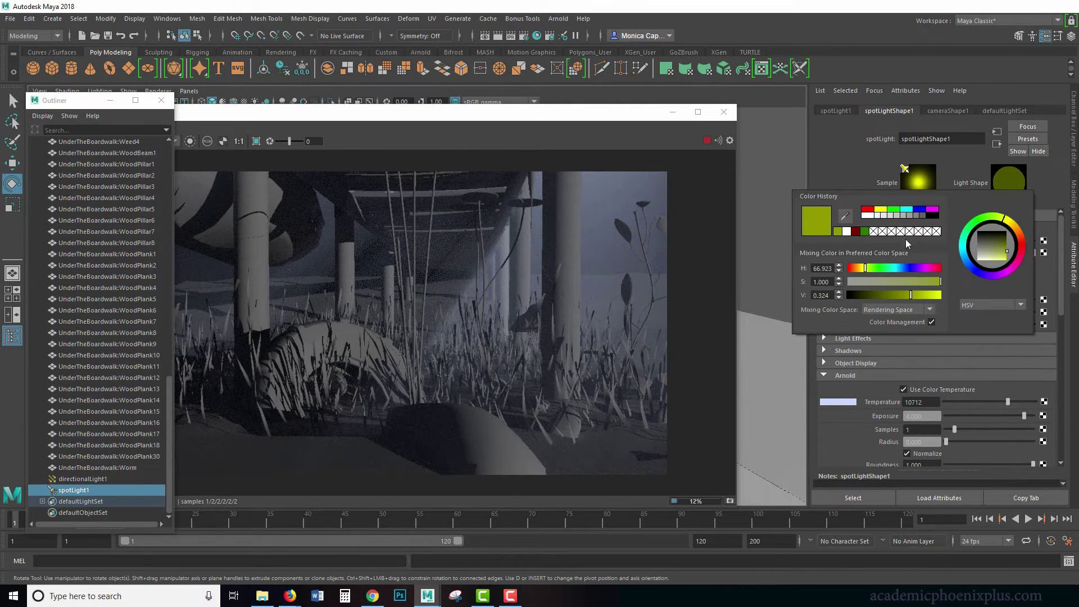
click(847, 230)
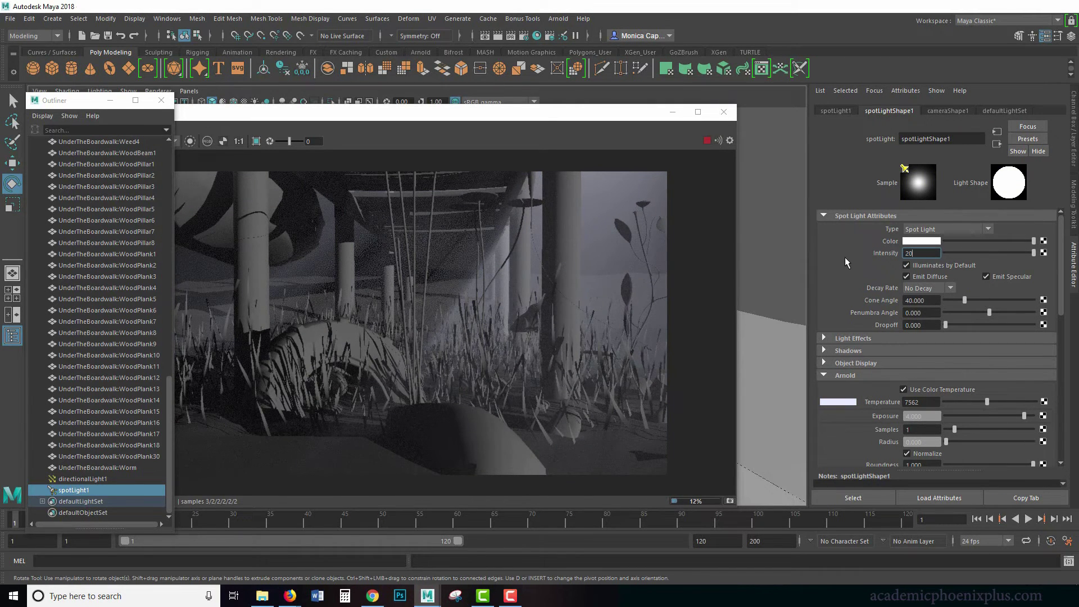
- Set the spotlight Intensity to 20
text(20)
key(Return)
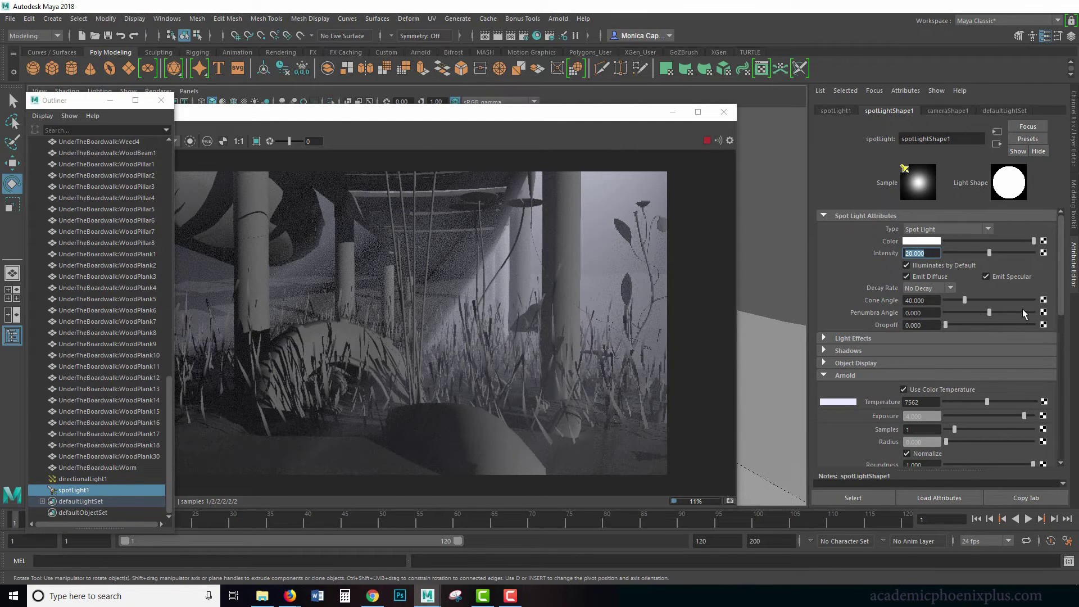
scroll(1063, 260, down, 1)
scroll(1063, 261, down, 2)
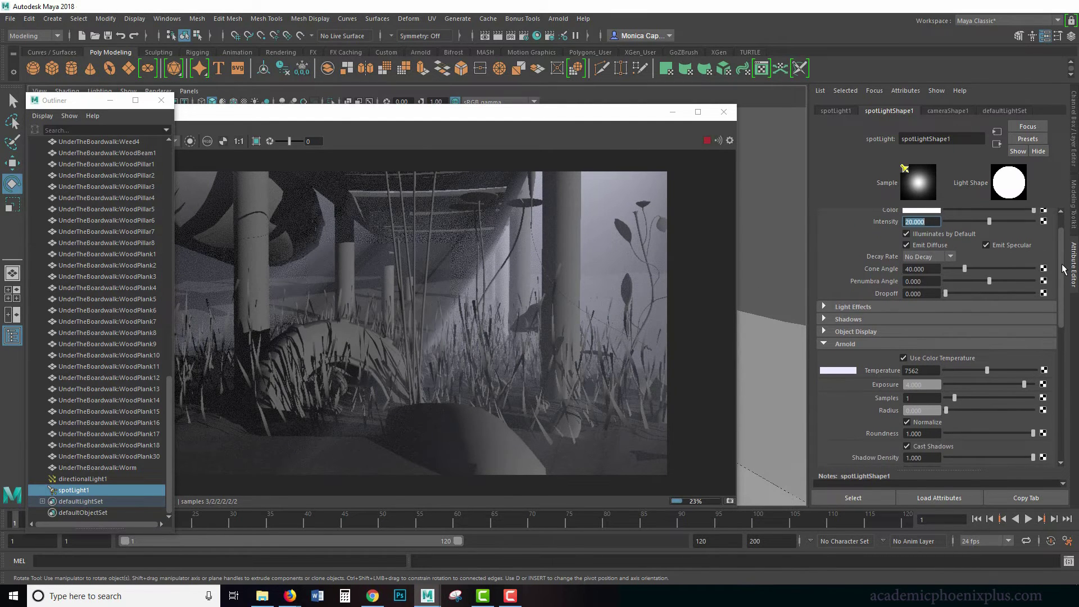
scroll(1062, 270, down, 8)
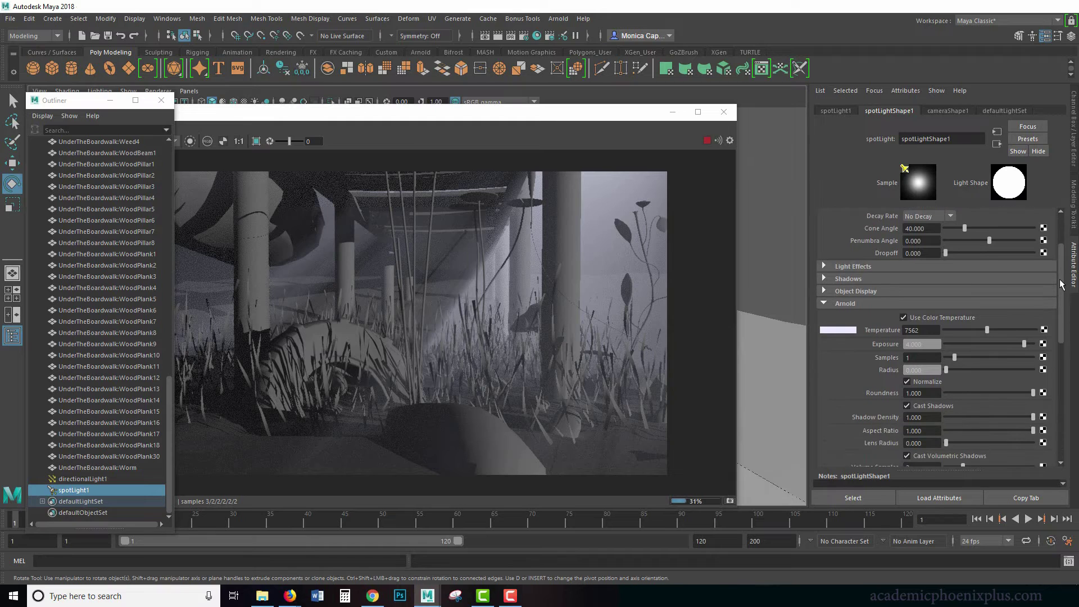
scroll(1066, 315, down, 4)
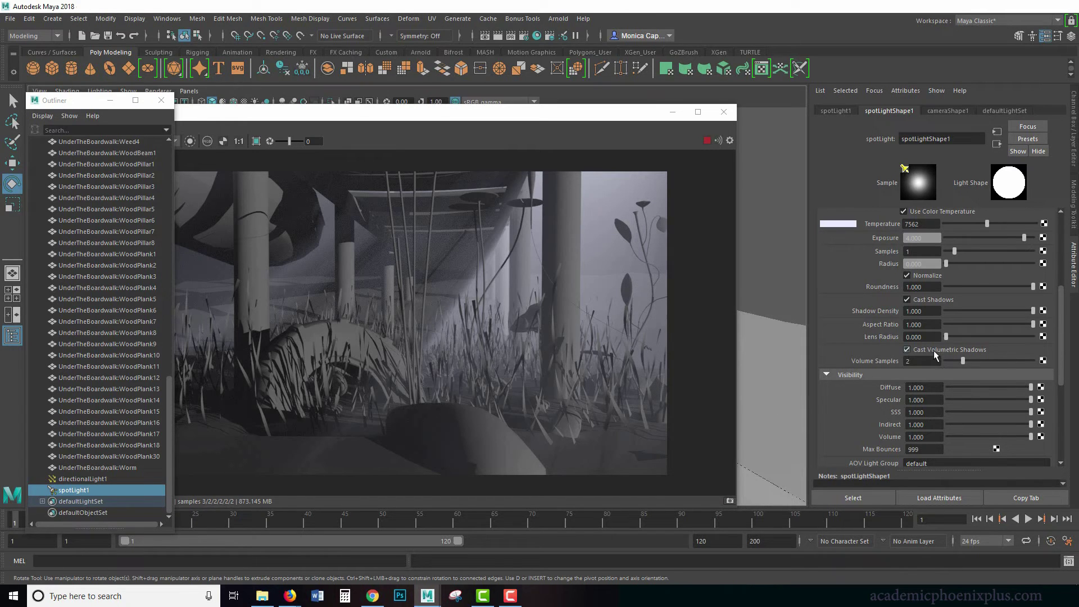
- Set the spotlight's Arnold Volume Samples to 4 and Samples to 4
click(921, 361)
click(918, 362)
key(Return)
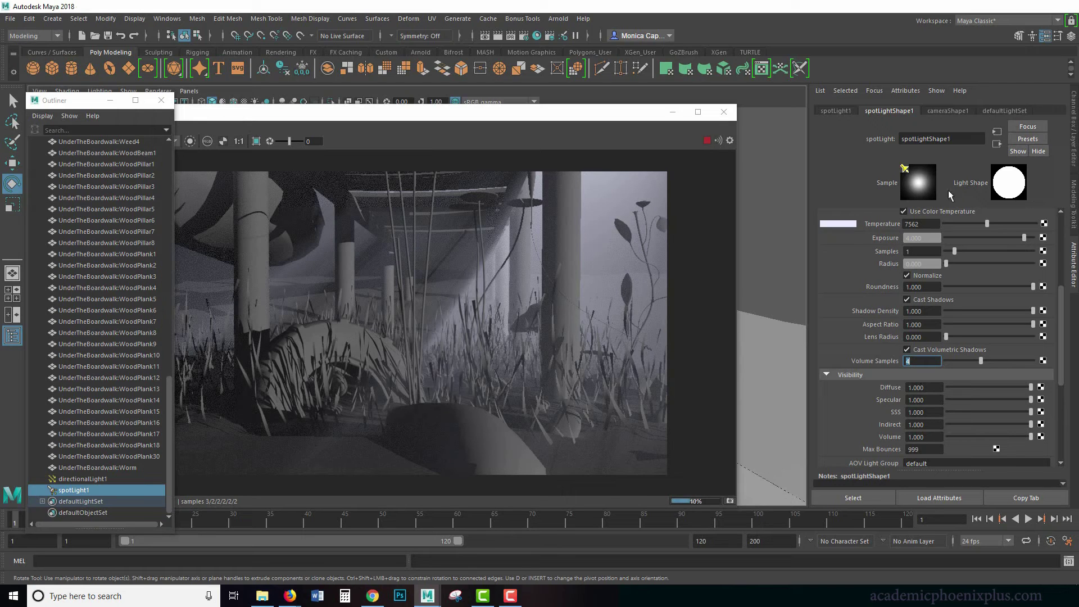
click(913, 252)
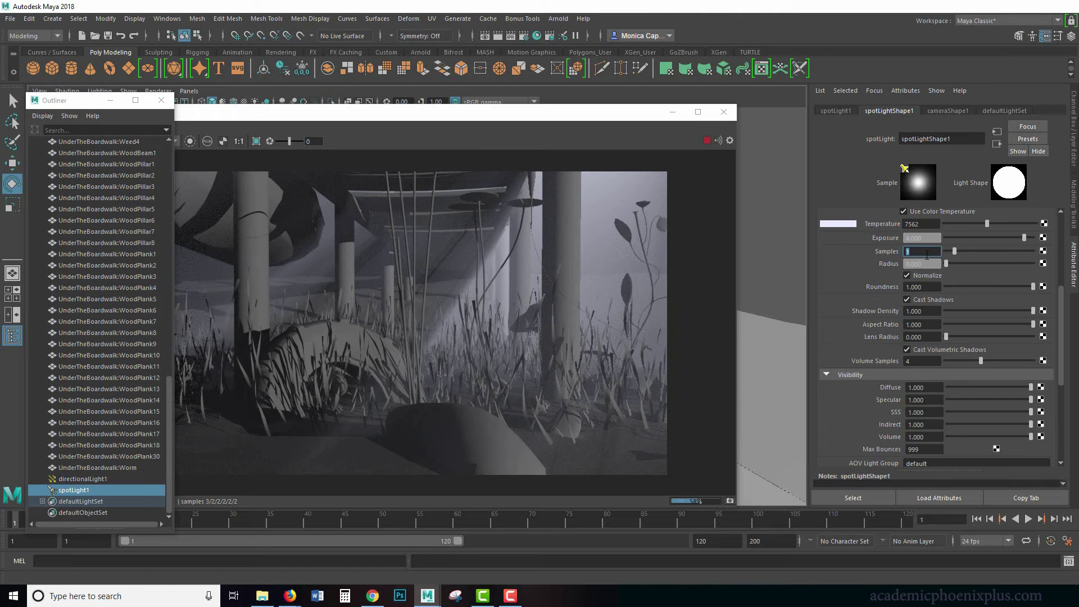
key(Return)
- In Arnold sampling, set Camera (AA) samples to 4 and Volume Indirect samples to 3
click(523, 35)
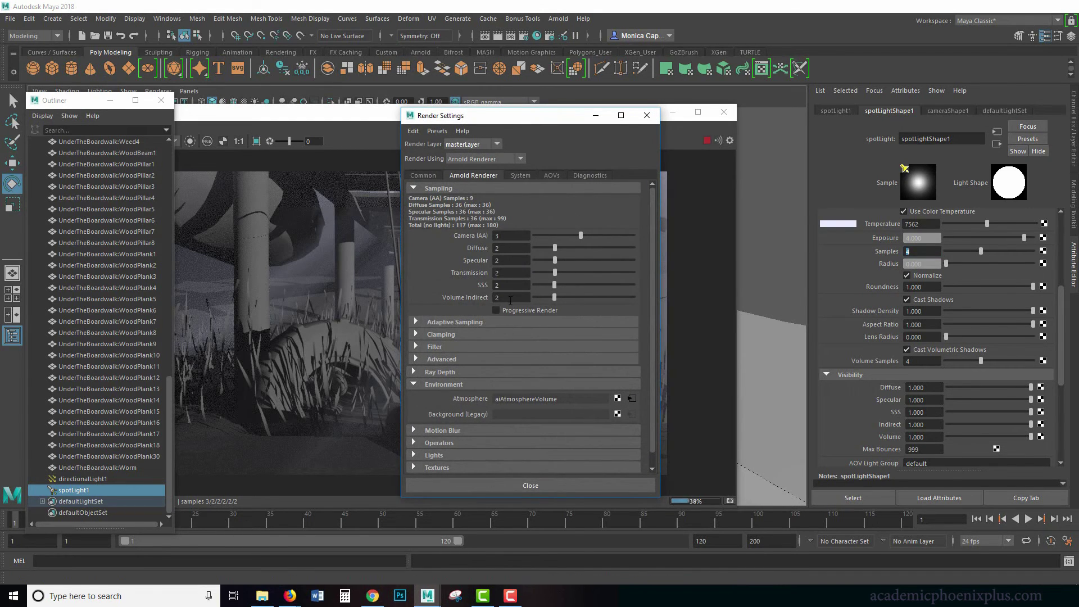
double_click(510, 298)
text(4)
key(Return)
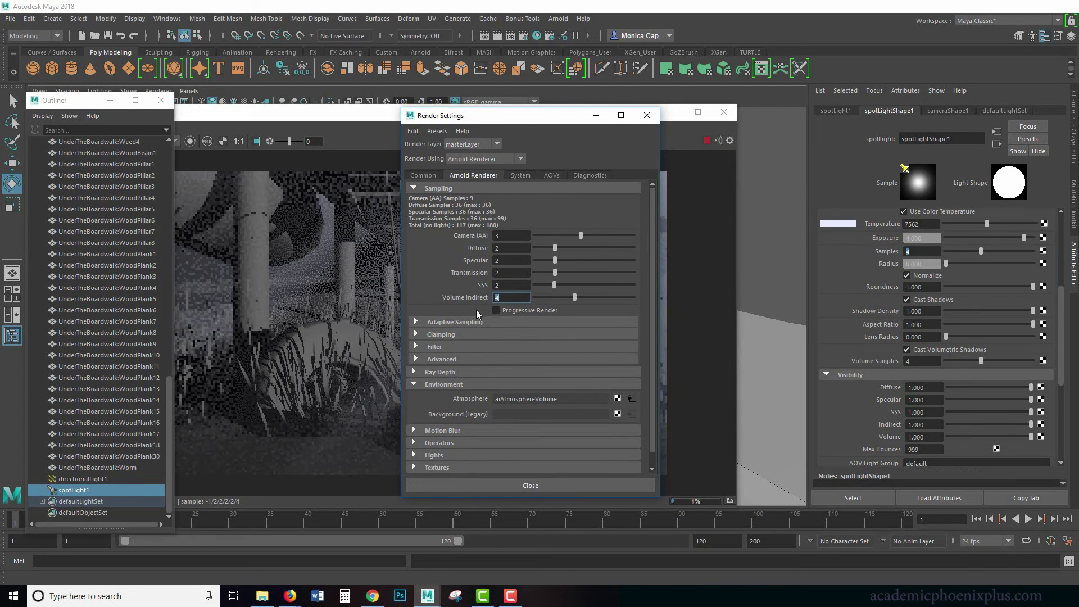
click(584, 234)
double_click(509, 297)
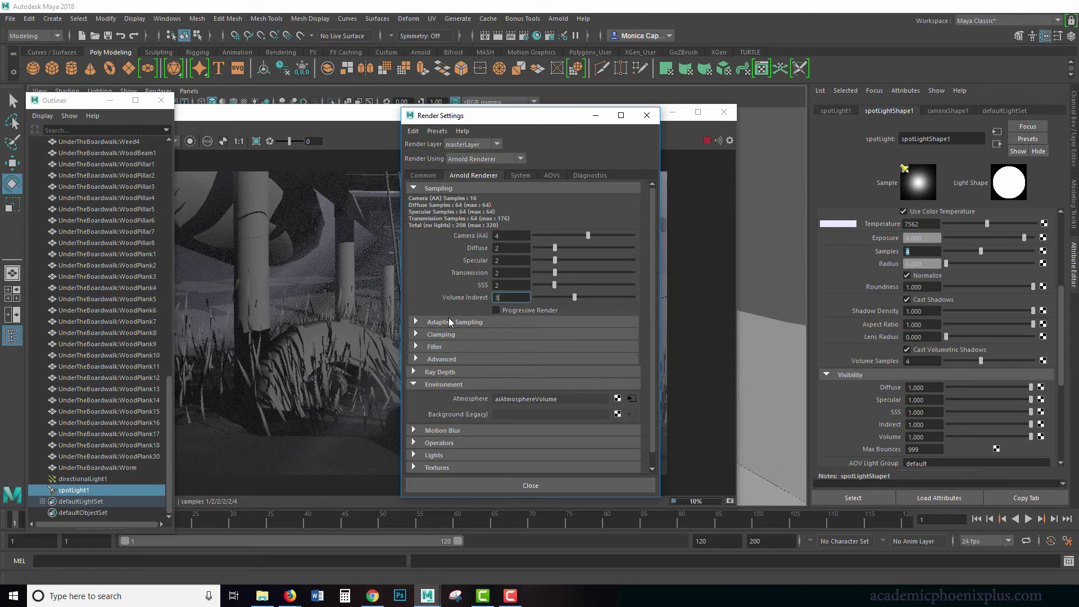
text(3)
key(Return)
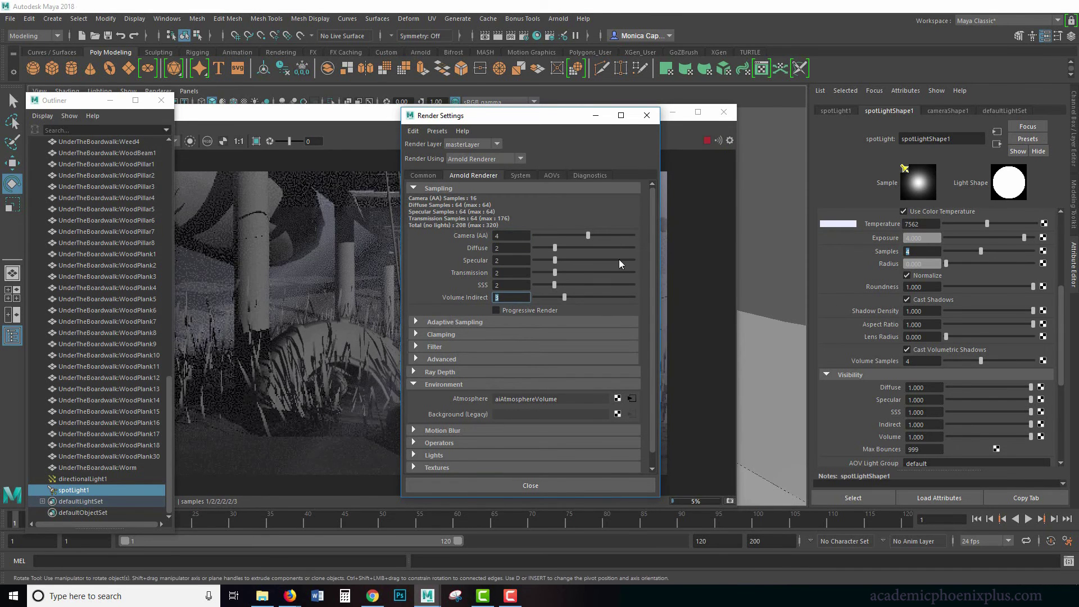
click(596, 114)
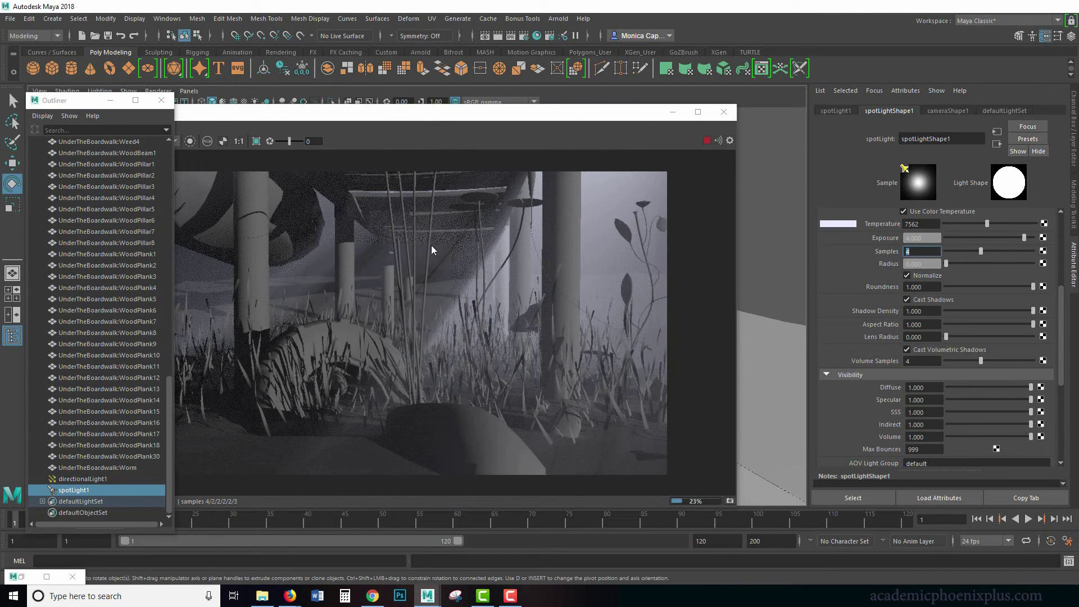
- Bring the Arnold RenderView forward, shift it slightly right, and let the render complete
click(533, 118)
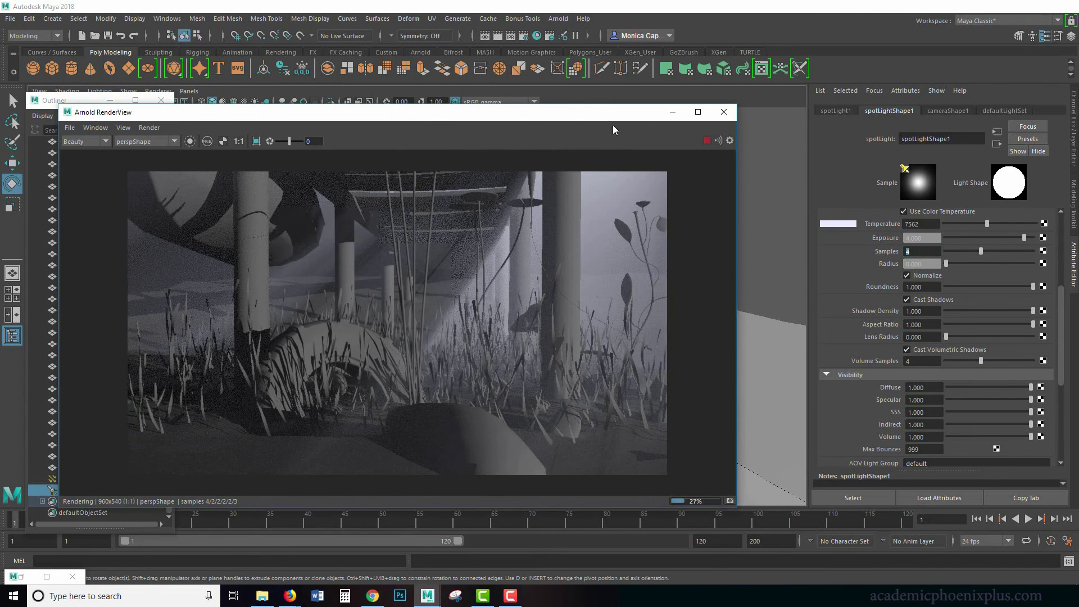
drag(576, 117, 591, 121)
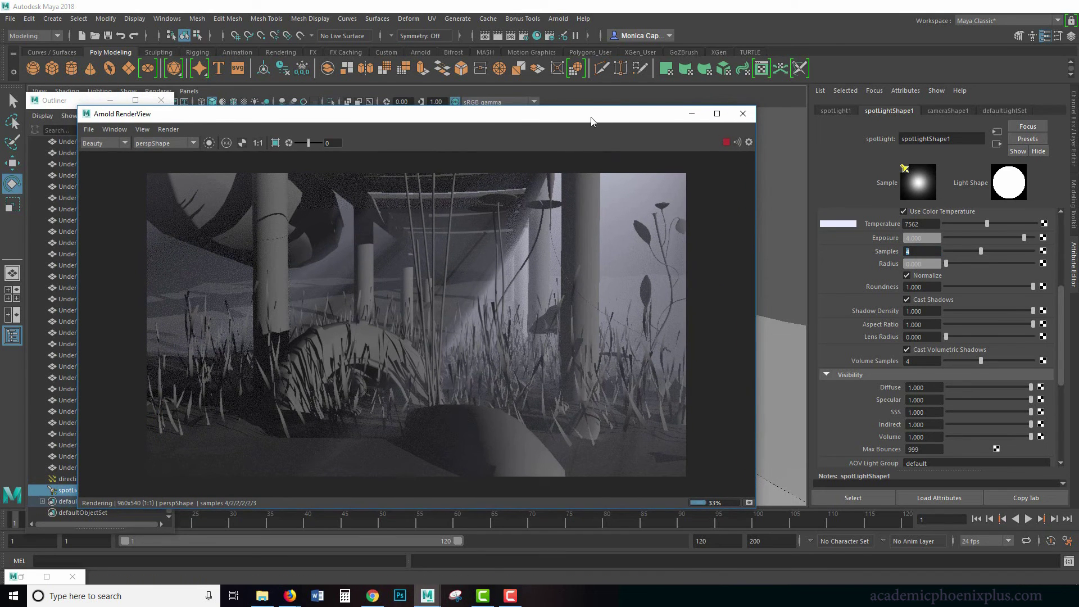